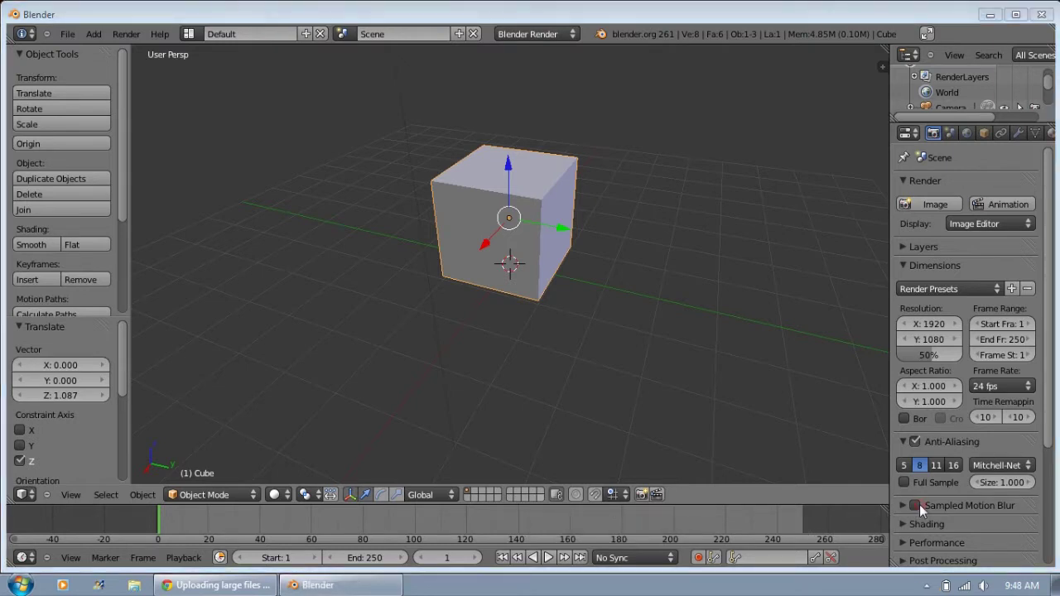
Maximize the program window and switch the default cube to Edit Mode.
left_click(1015, 15)
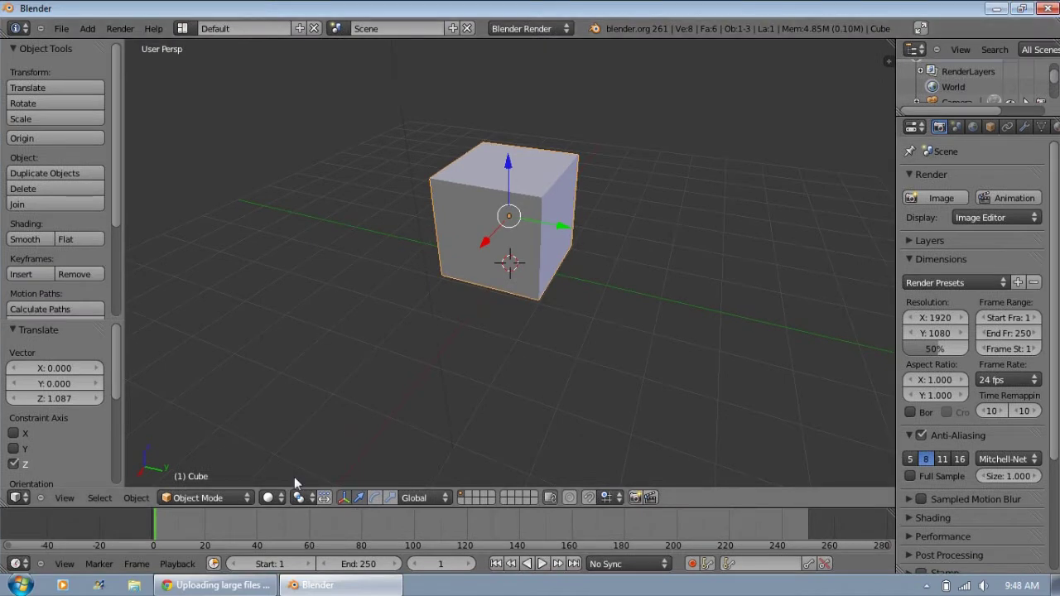
middle_click_drag(258, 257, 311, 255)
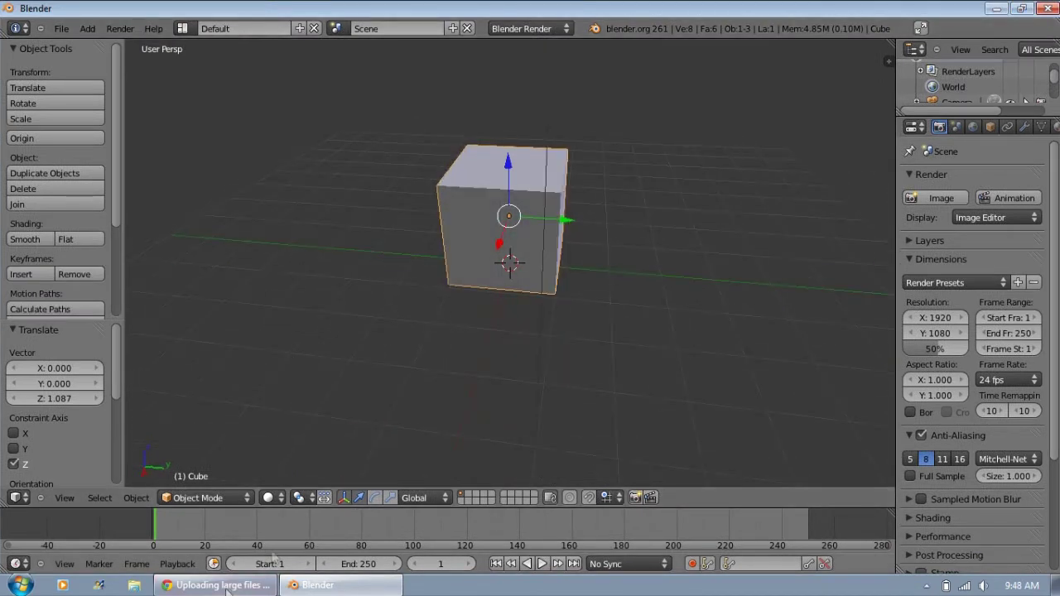
left_click(207, 497)
left_click(195, 466)
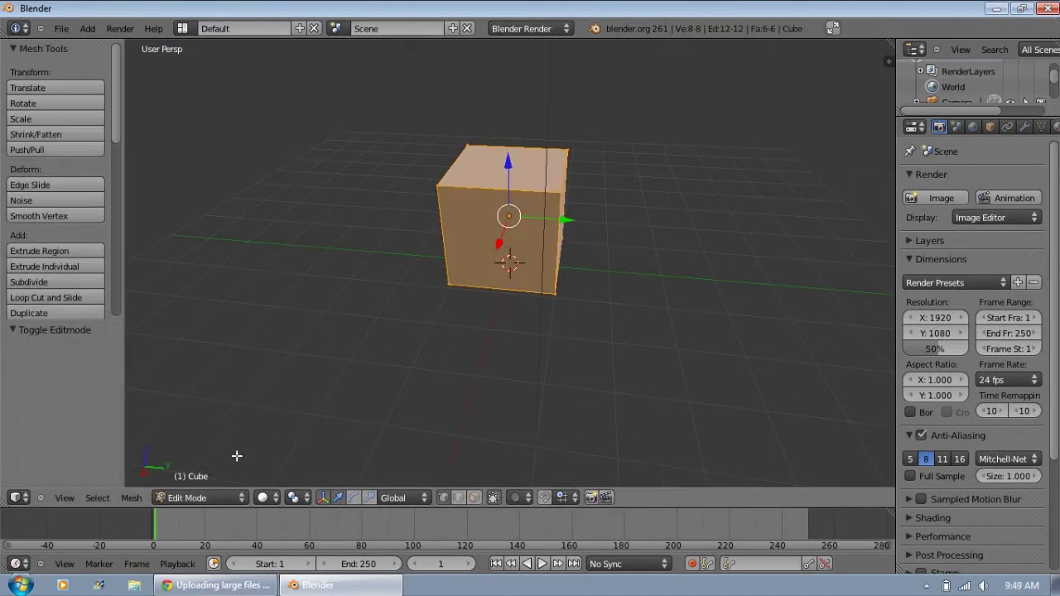
Widen the cube by scaling it about 1.816 along X and about 1.887 along Y.
scroll(647, 286, "up", 2)
scroll(652, 275, "down", 2)
middle_click_drag(653, 272, 561, 250)
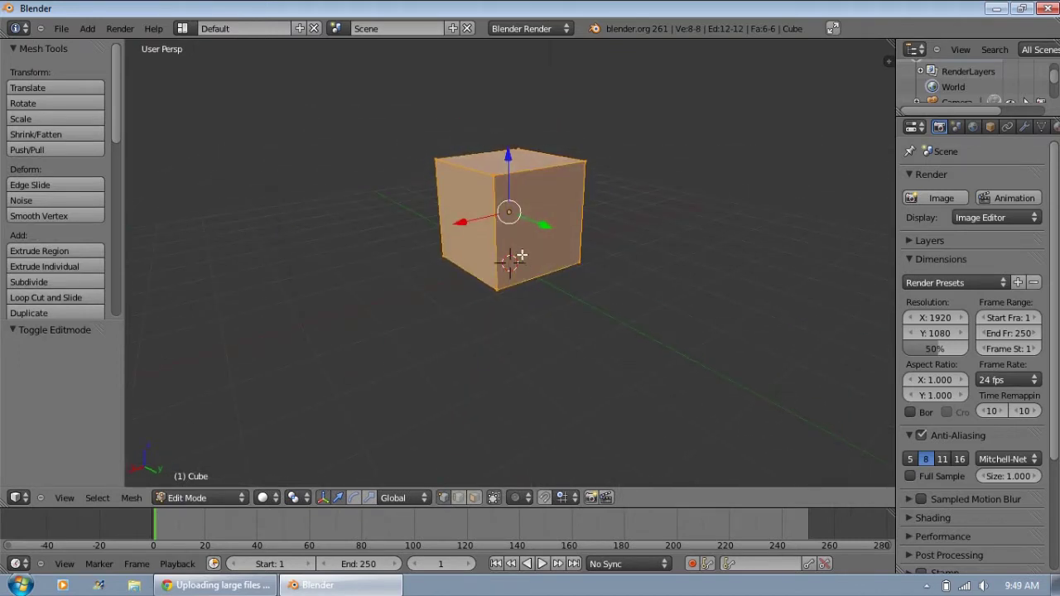
key("s")
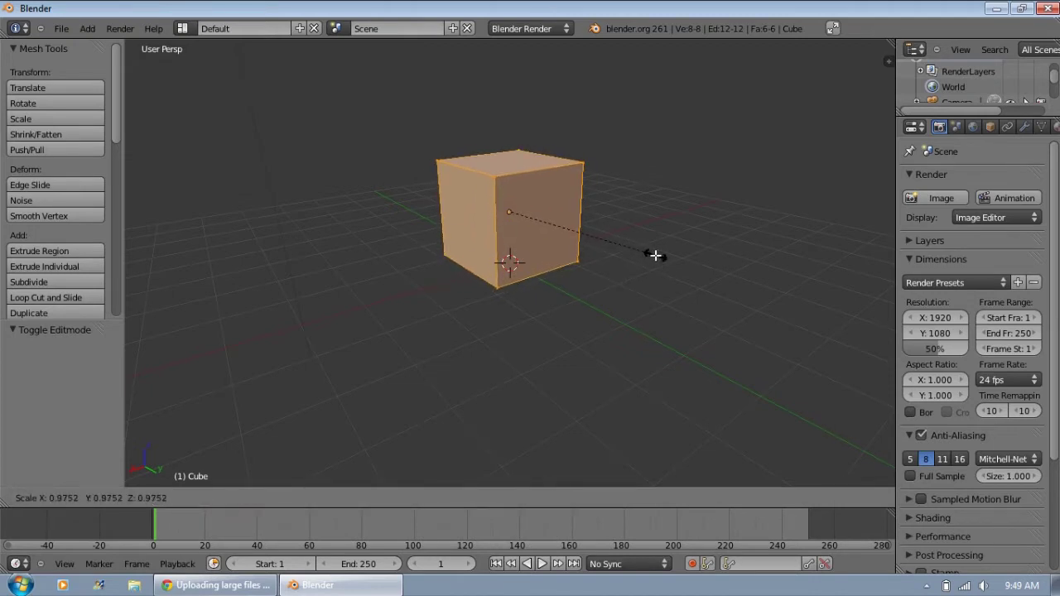
key("x")
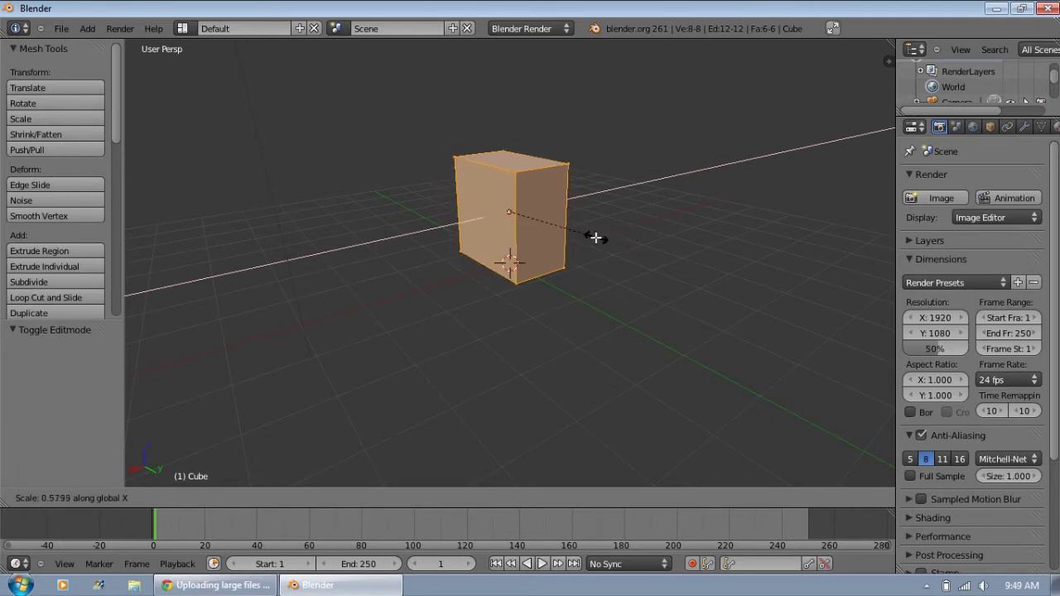
left_click(787, 284)
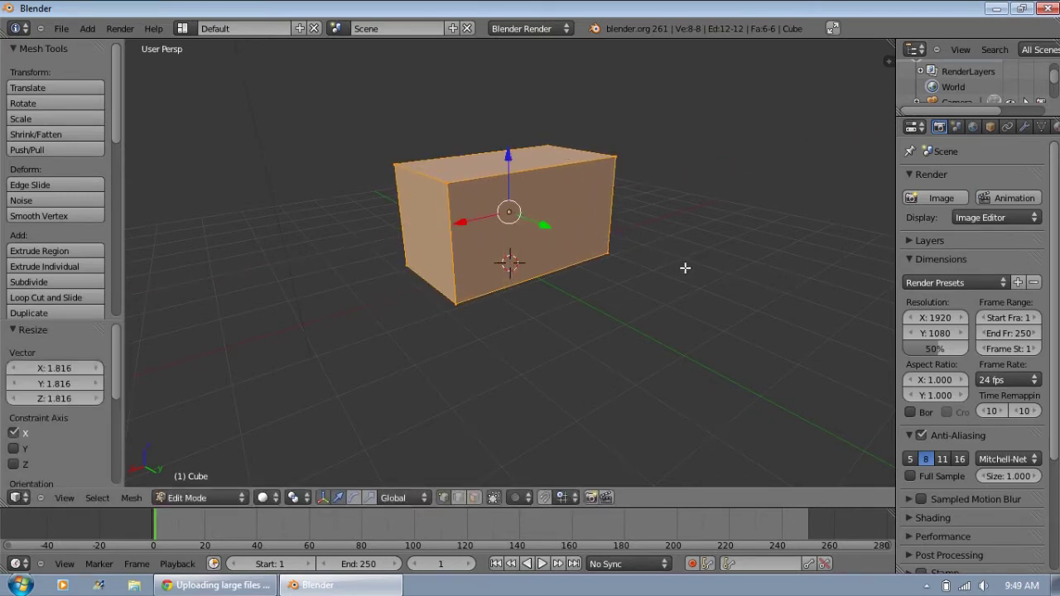
key("s")
key("y")
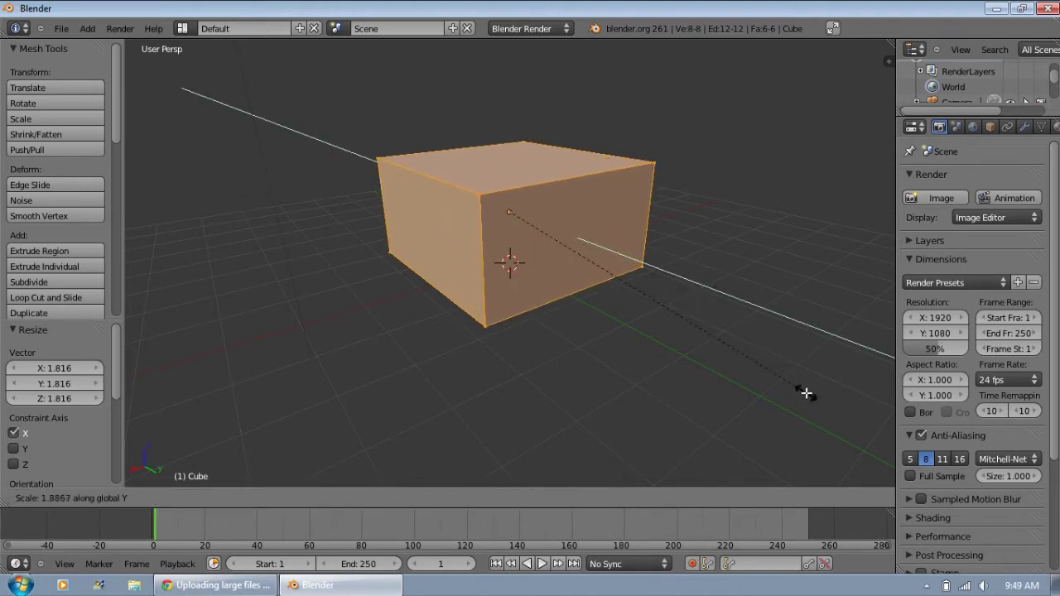
left_click(807, 394)
Flatten the box into a thin slab by scaling it along Z by about 0.163 and again by about 0.451.
middle_click_drag(310, 334, 639, 351)
middle_click_drag(473, 351, 505, 353)
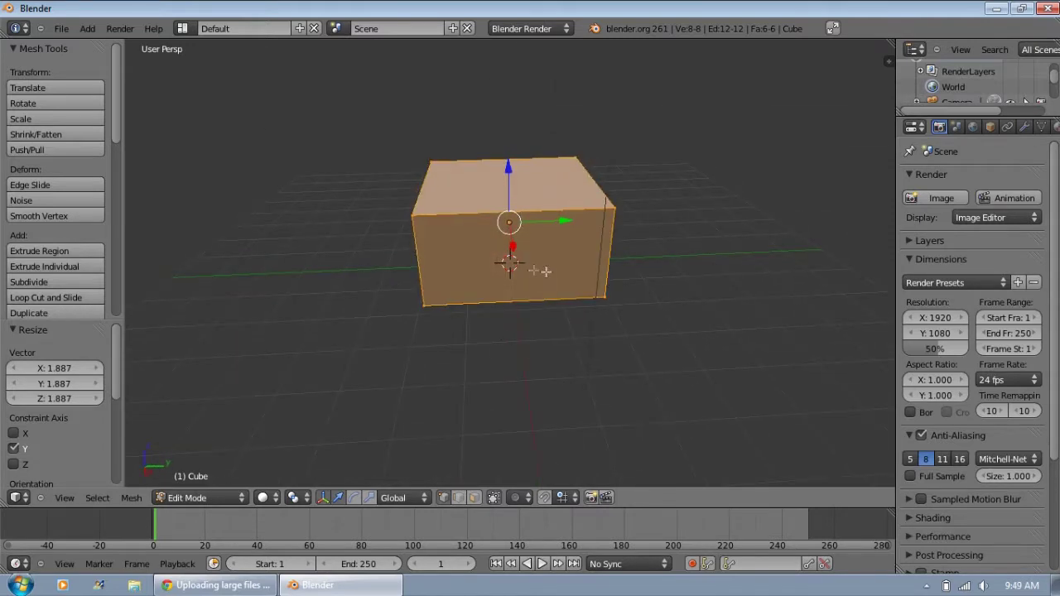
key("s")
key("z")
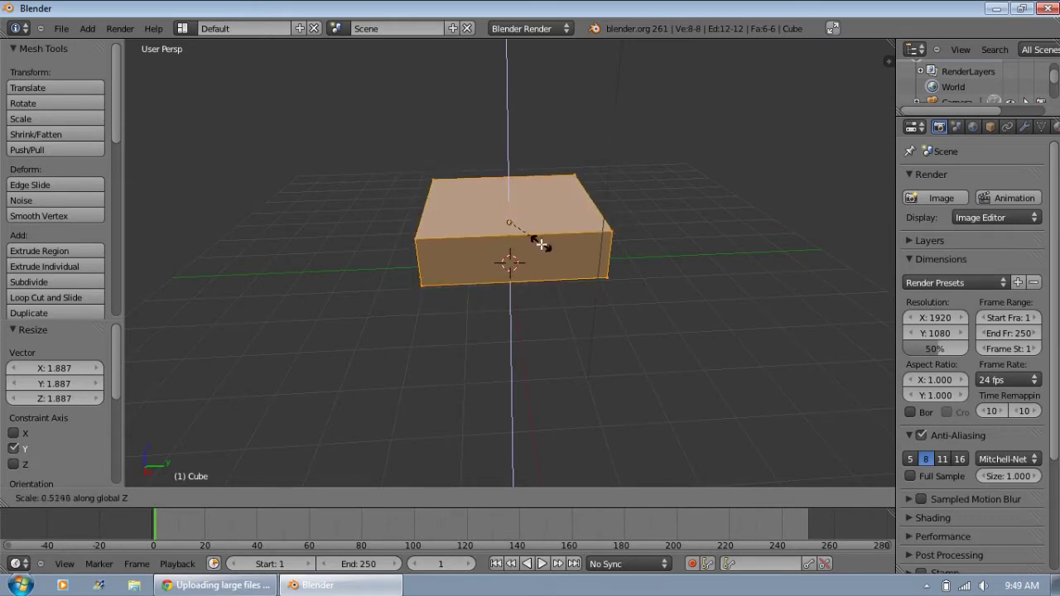
left_click(511, 230)
scroll(513, 298, "up", 5)
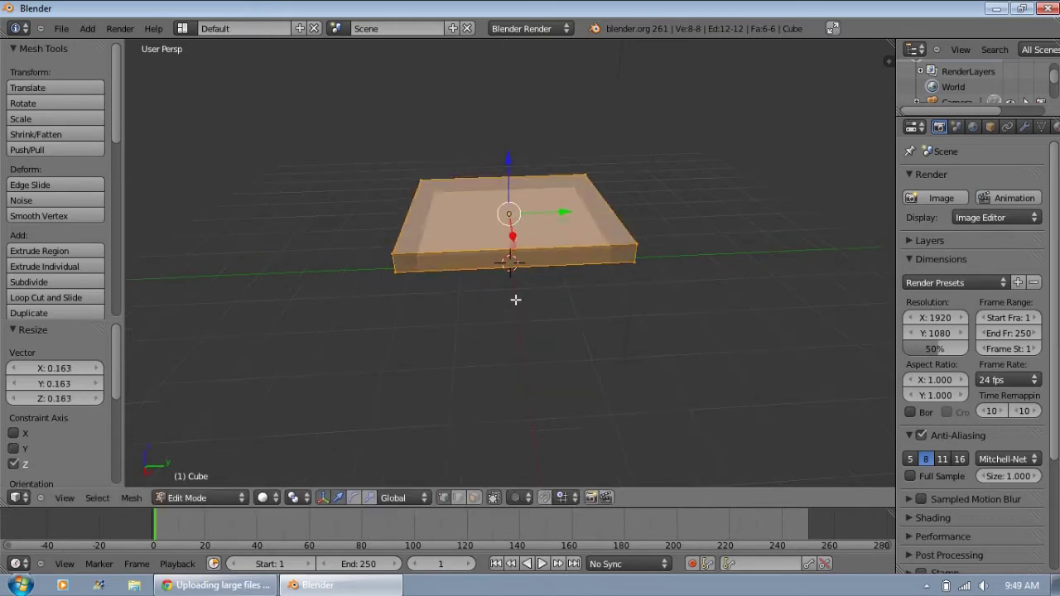
middle_click_drag(526, 284, 733, 253)
key("s")
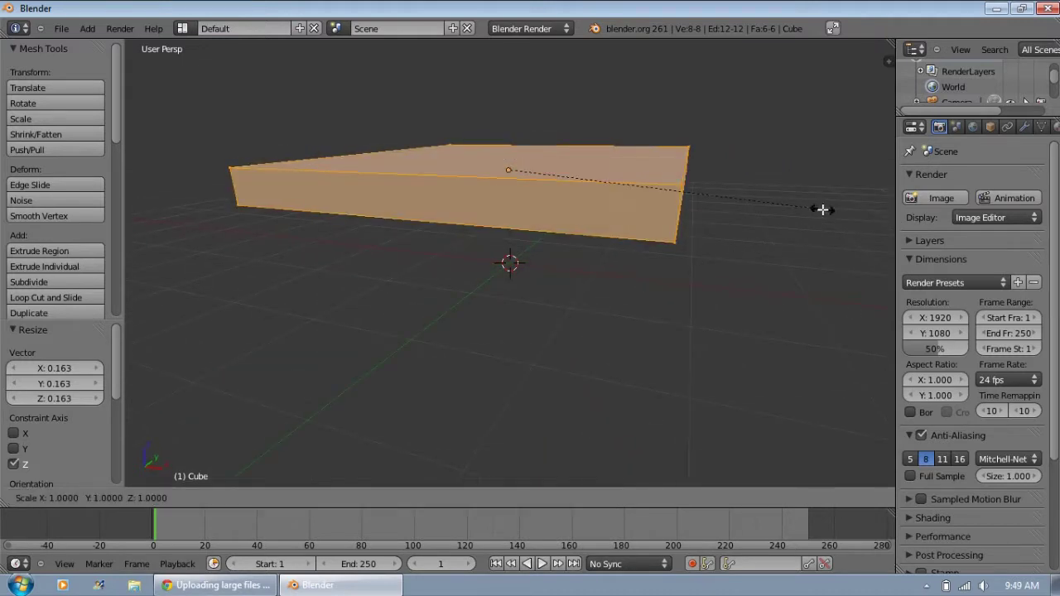
key("z")
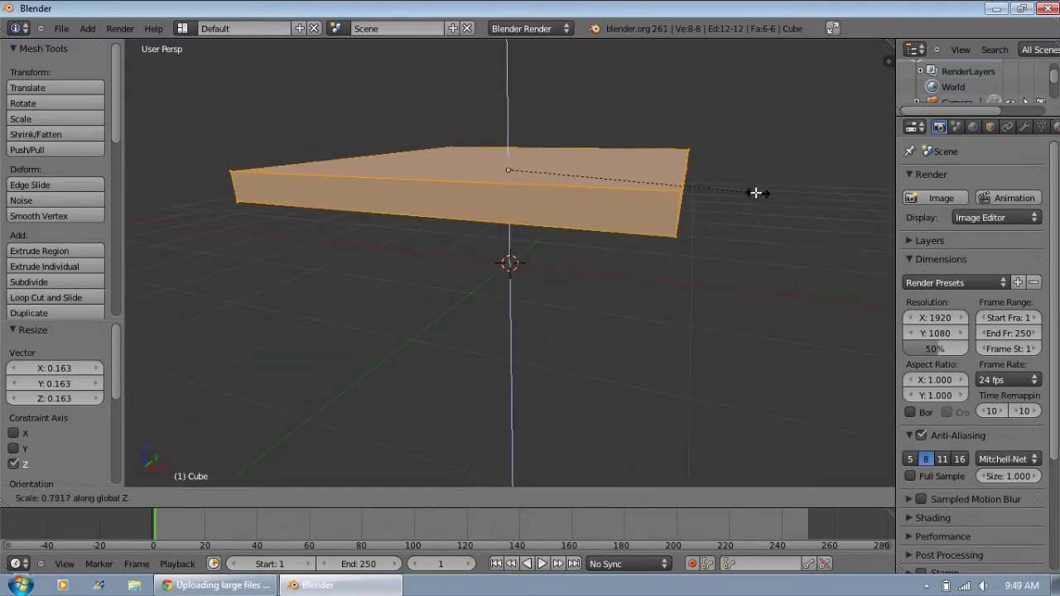
left_click(648, 180)
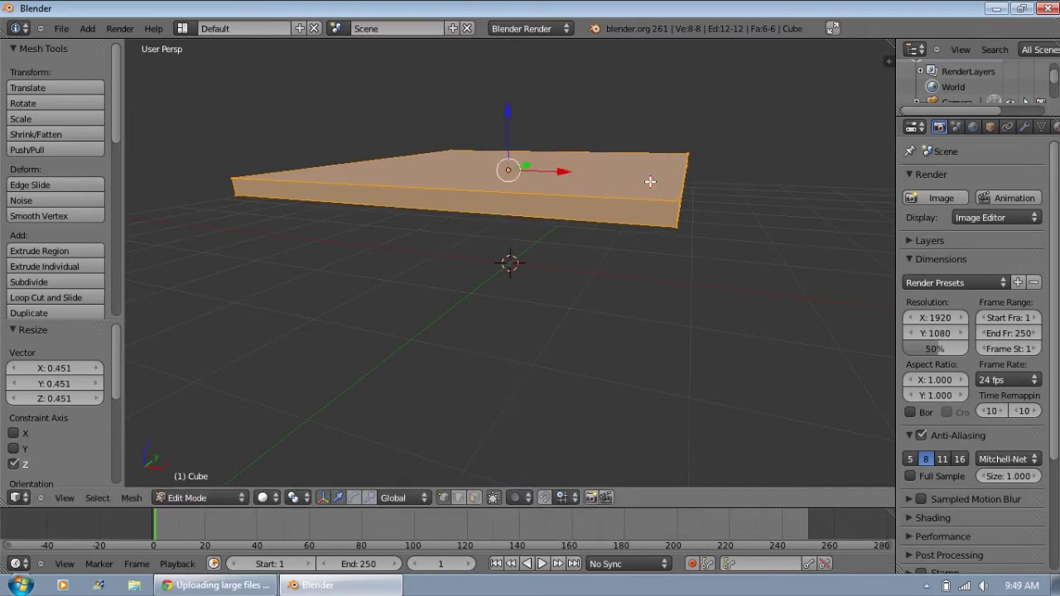
Enlarge the slab into a rectangular tabletop by scaling it about 1.525 along Y and about 1.11 along X.
middle_click_drag(755, 276, 644, 403)
scroll(644, 404, "down", 2)
scroll(754, 312, "down", 1)
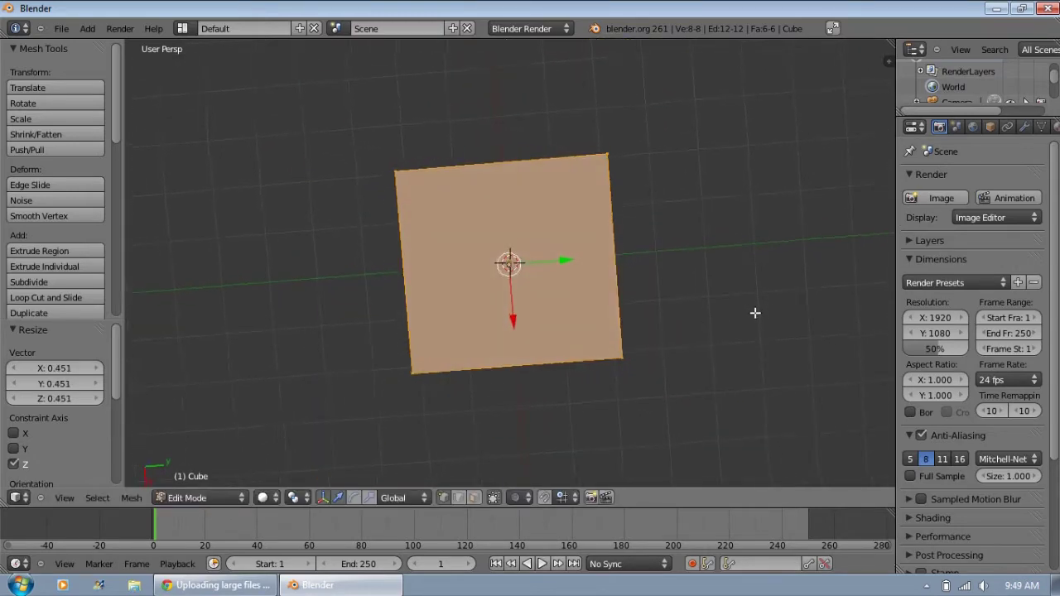
key("s")
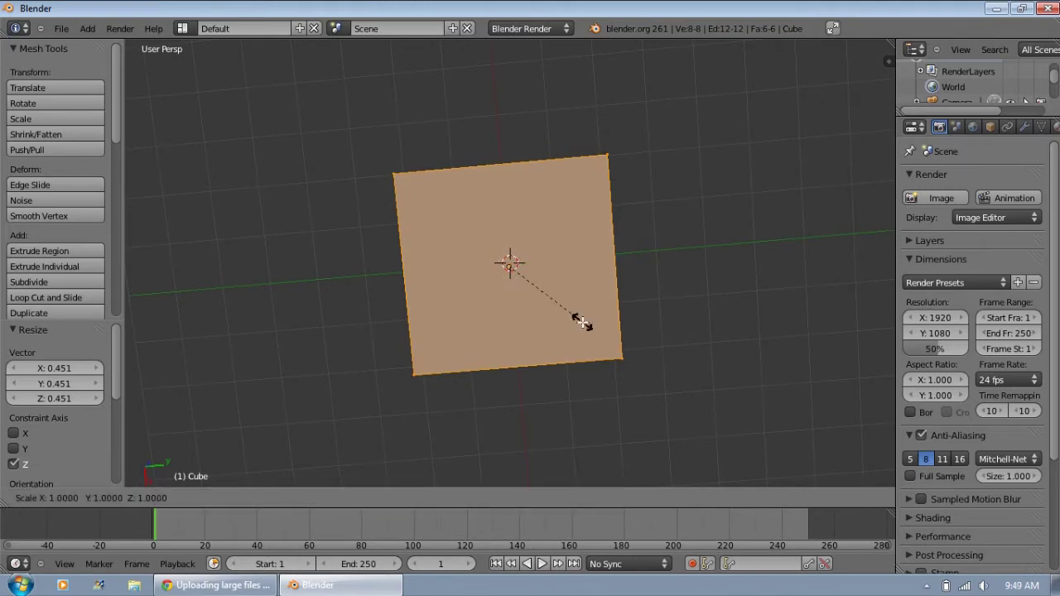
key("y")
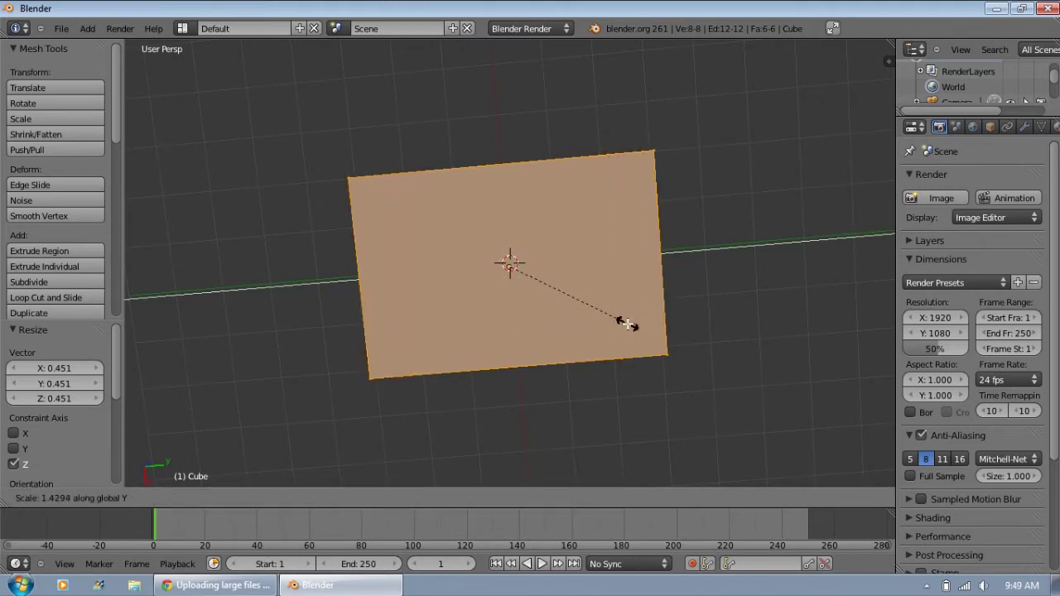
left_click(635, 324)
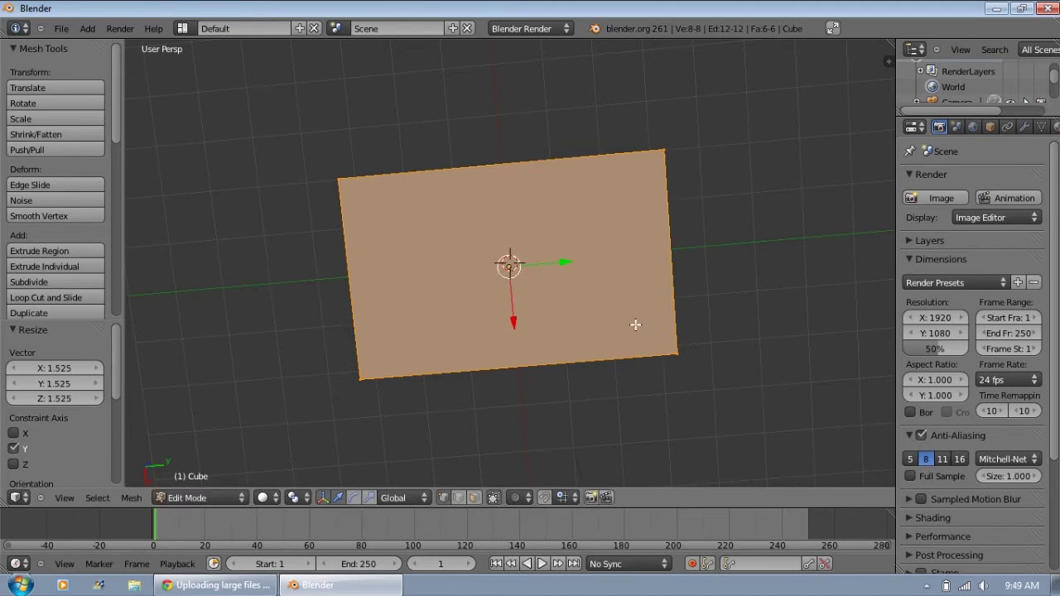
key("s")
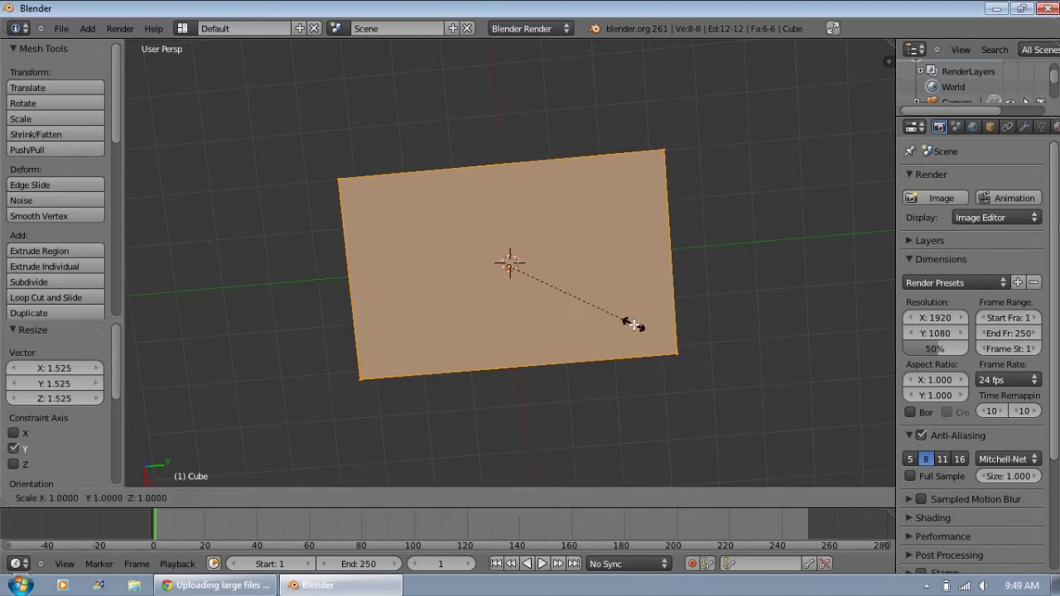
key("x")
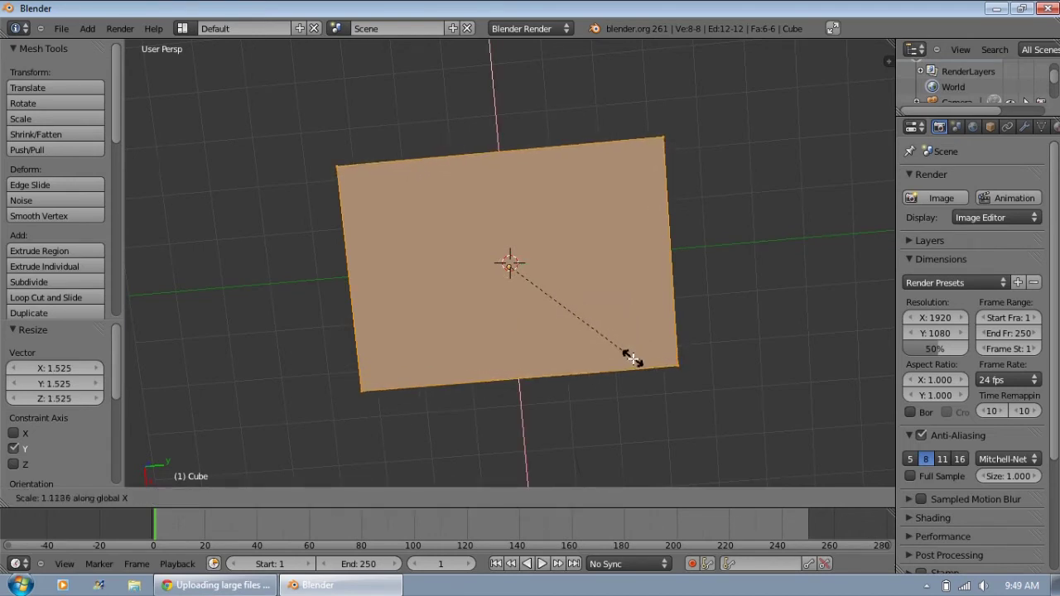
left_click(629, 360)
Raise the tabletop about 0.339 along Z.
middle_click_drag(629, 360, 514, 94)
left_click_drag(508, 153, 501, 134)
middle_click_drag(785, 283, 567, 252)
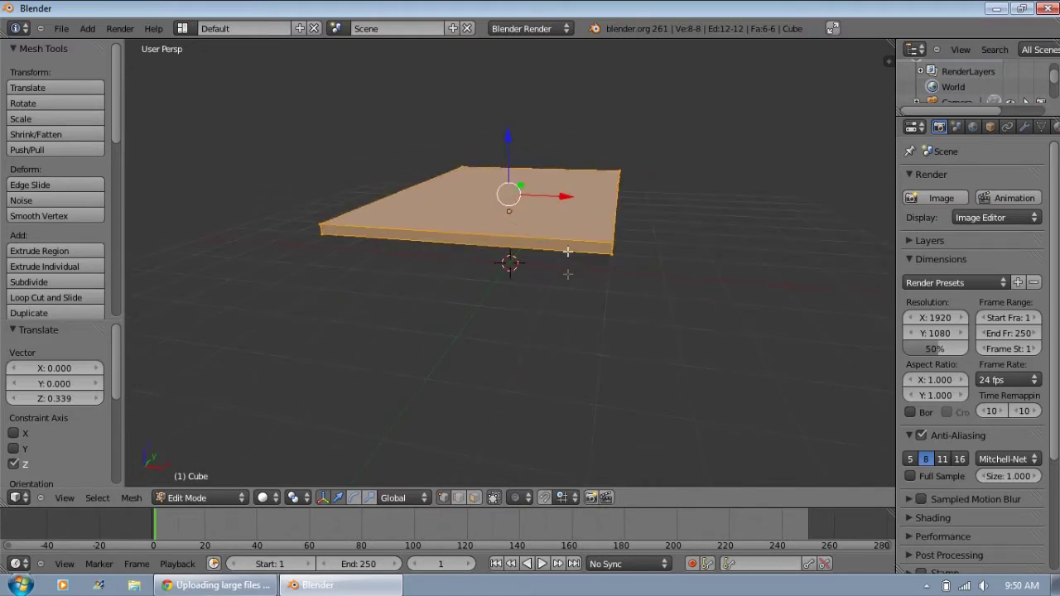
middle_click_drag(574, 367, 573, 352)
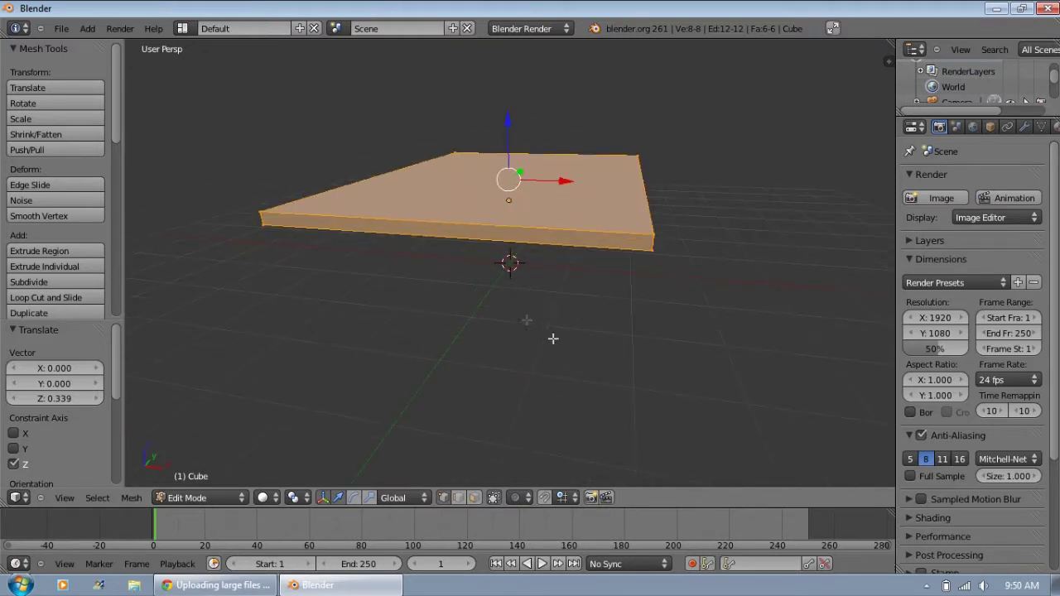
Add a cube mesh and move it along negative Y and about 1.165 along X toward a tabletop corner.
left_click(85, 31)
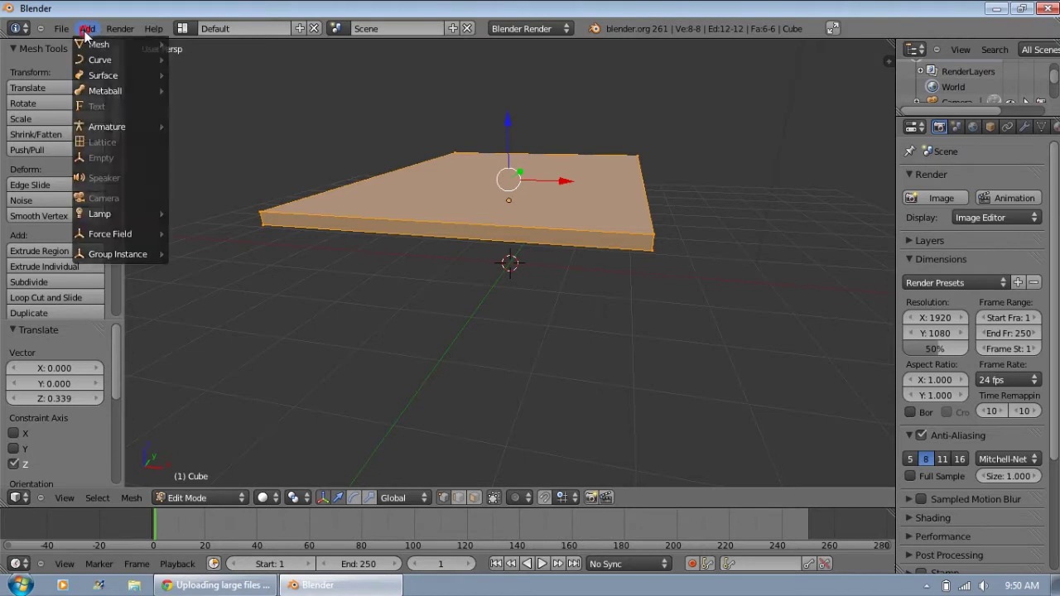
mouse_move(98, 44)
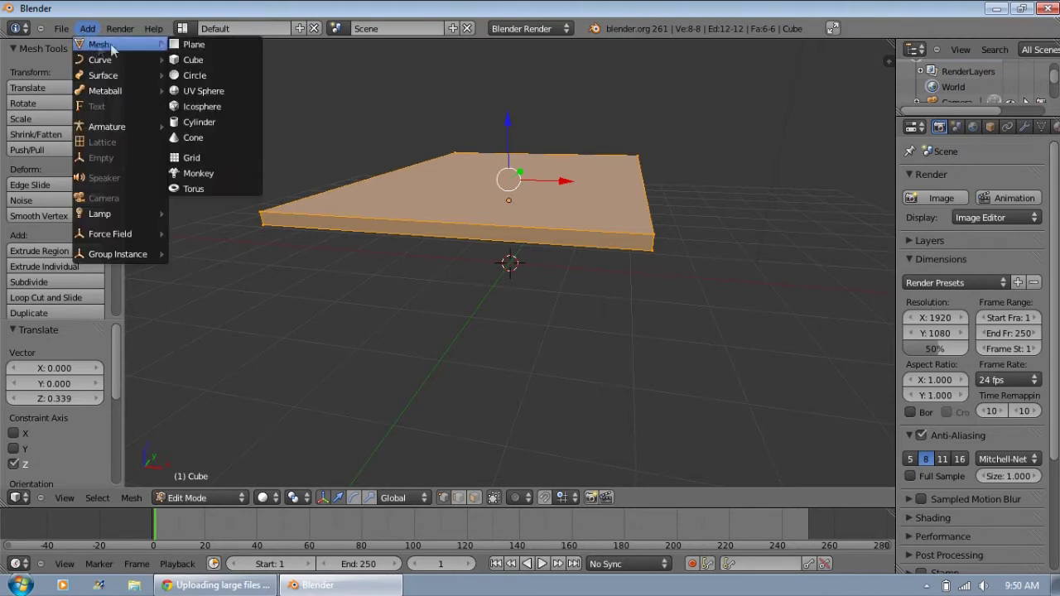
left_click(197, 60)
middle_click_drag(546, 379, 439, 339)
left_click_drag(566, 260, 274, 322)
middle_click_drag(274, 322, 592, 398)
left_click_drag(559, 411, 641, 408)
middle_click_drag(758, 400, 608, 300)
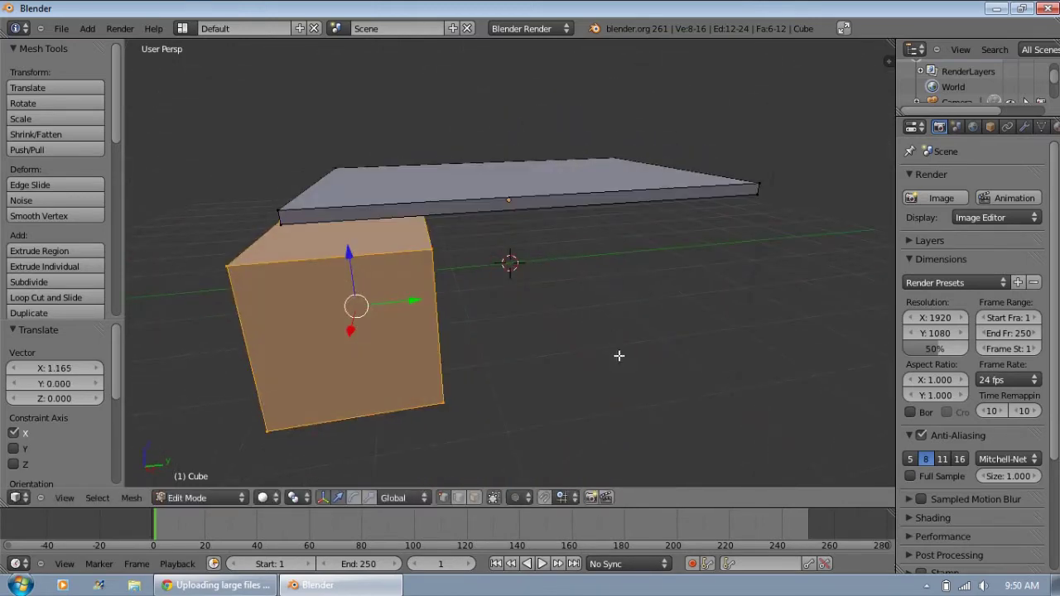
Shrink the new cube to about 0.306 and stretch it about 2.641 along Z to form a table leg.
key("s")
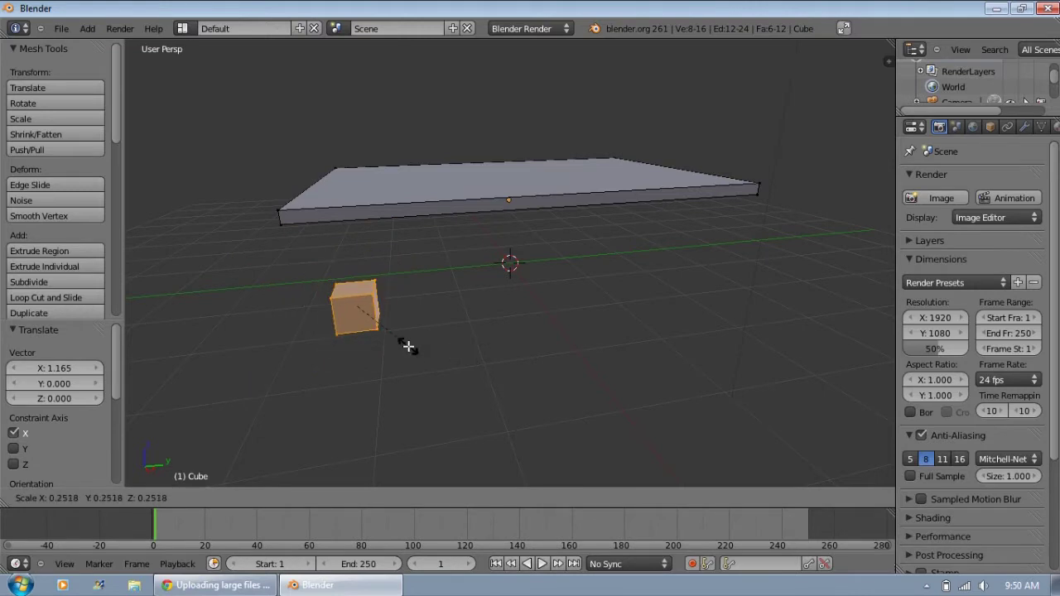
left_click(416, 353)
key("s")
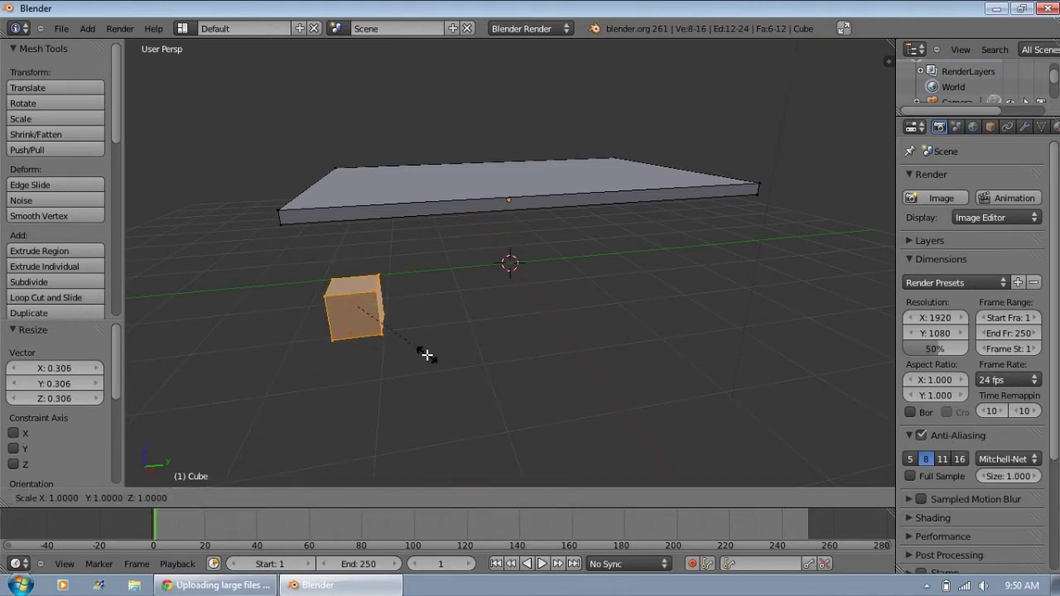
key("z")
left_click(437, 517)
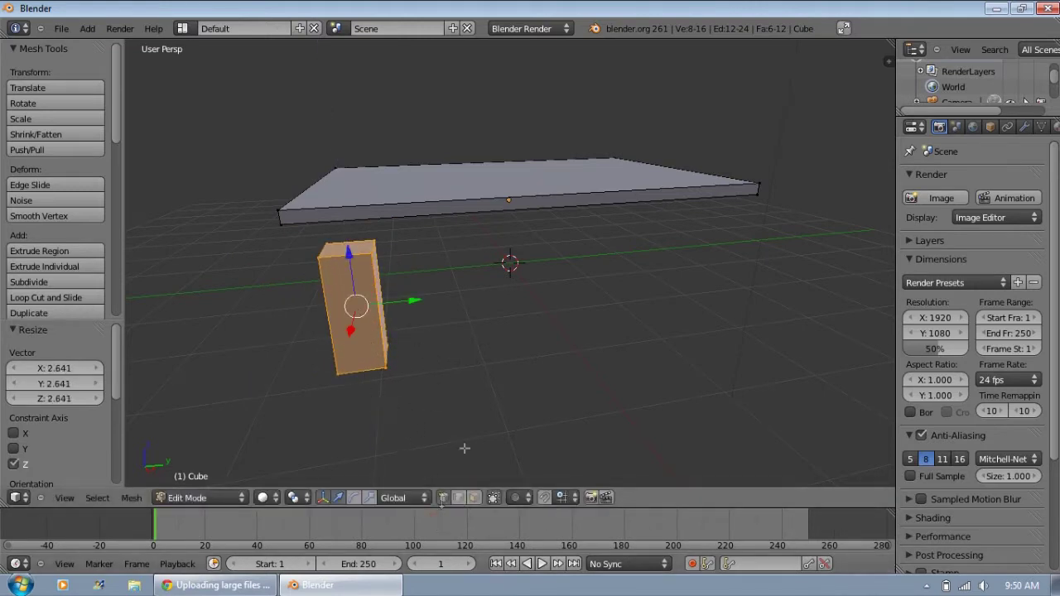
Slim the table leg by scaling it about 0.569 along X and about 0.406 along Y.
key("s")
key("x")
left_click(460, 311)
key("s")
key("y")
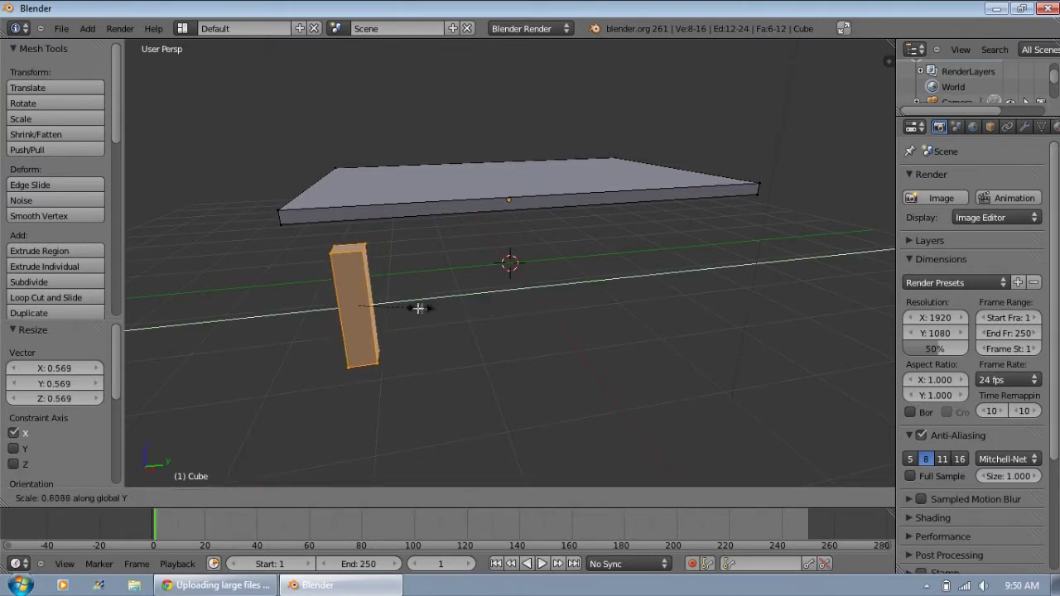
left_click(397, 307)
Narrow the table leg further by scaling it about 0.584 along X.
middle_click_drag(313, 362, 419, 366)
middle_click_drag(348, 365, 613, 358)
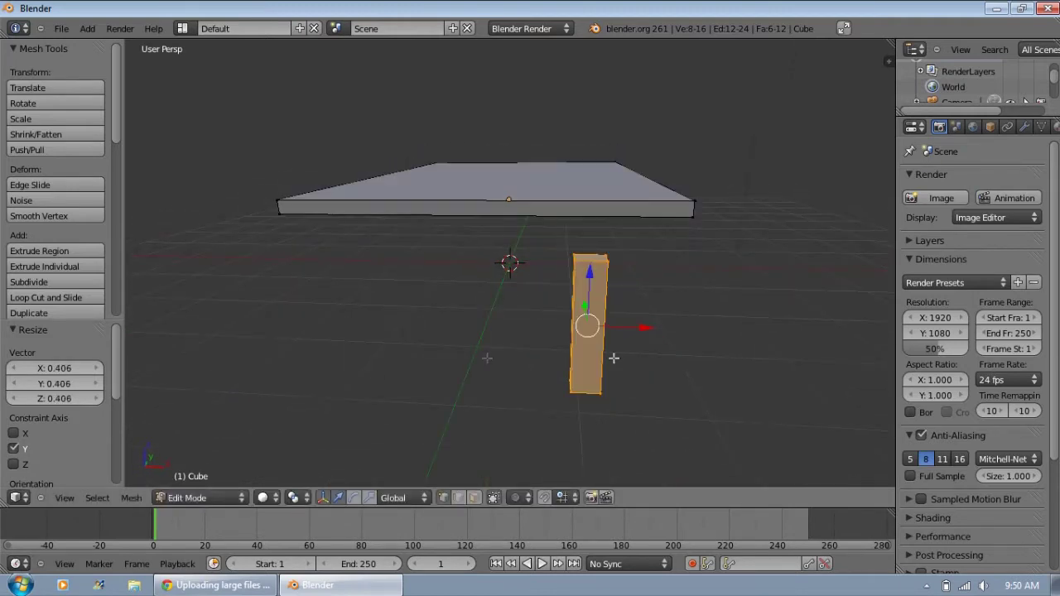
key("s")
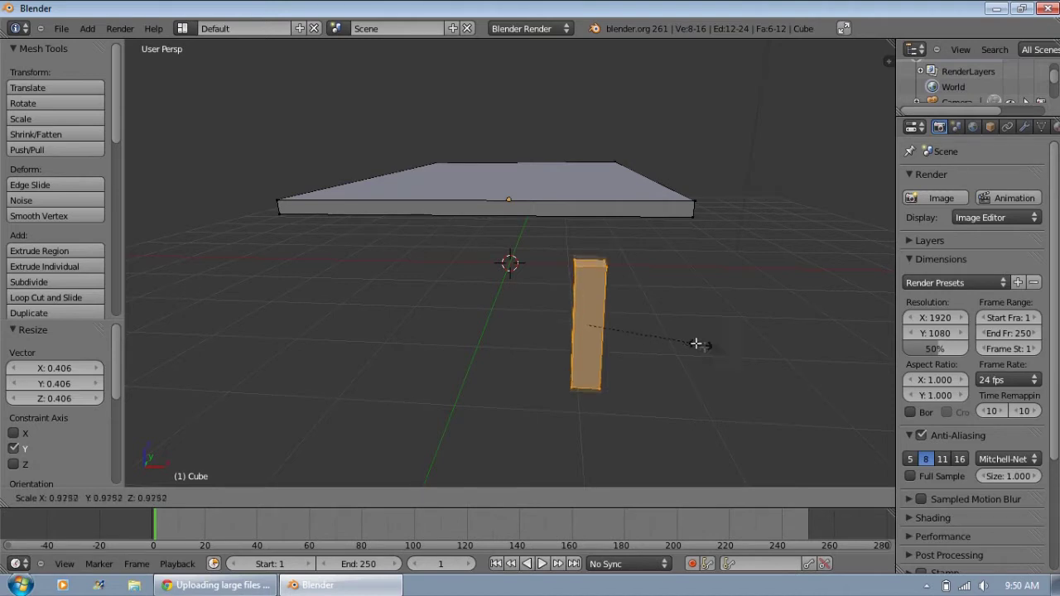
key("x")
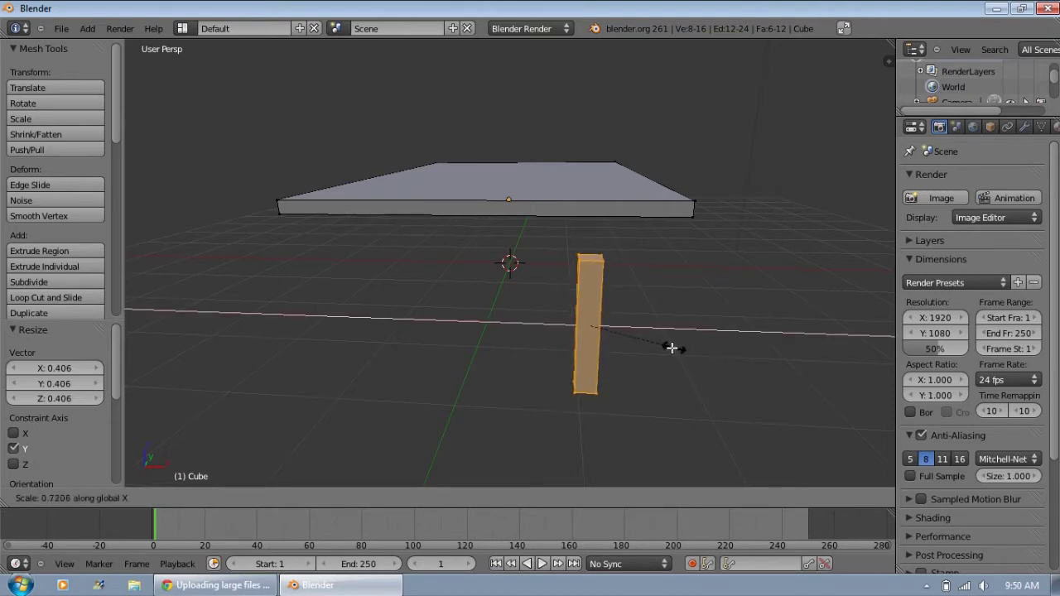
left_click(656, 349)
Move the table leg about -0.303 along Y toward the tabletop's short edge.
middle_click_drag(663, 354, 590, 377)
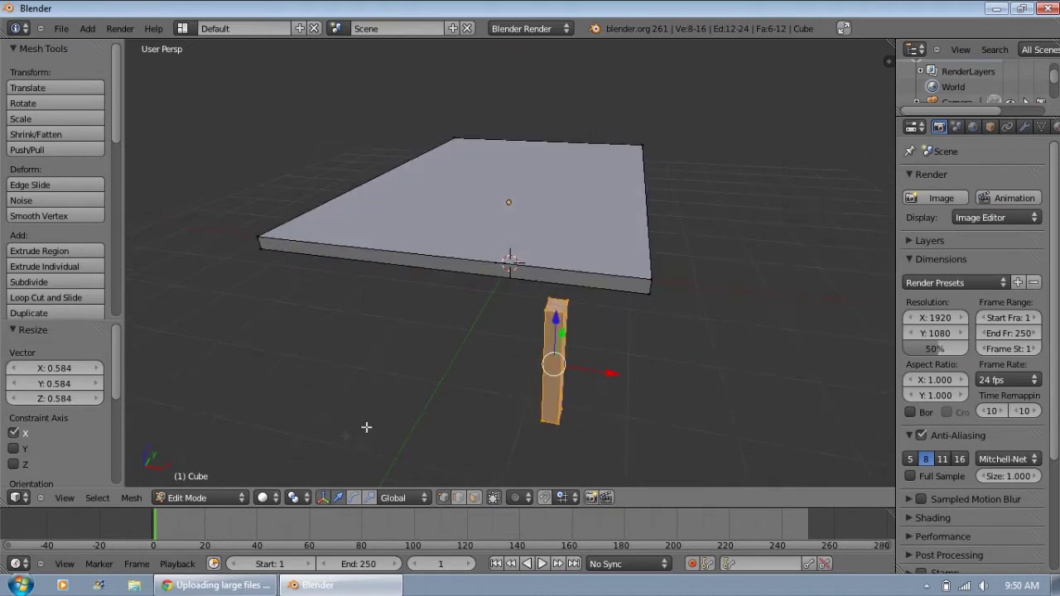
middle_click_drag(369, 319, 270, 333)
left_click_drag(425, 313, 402, 323)
middle_click_drag(307, 334, 350, 350)
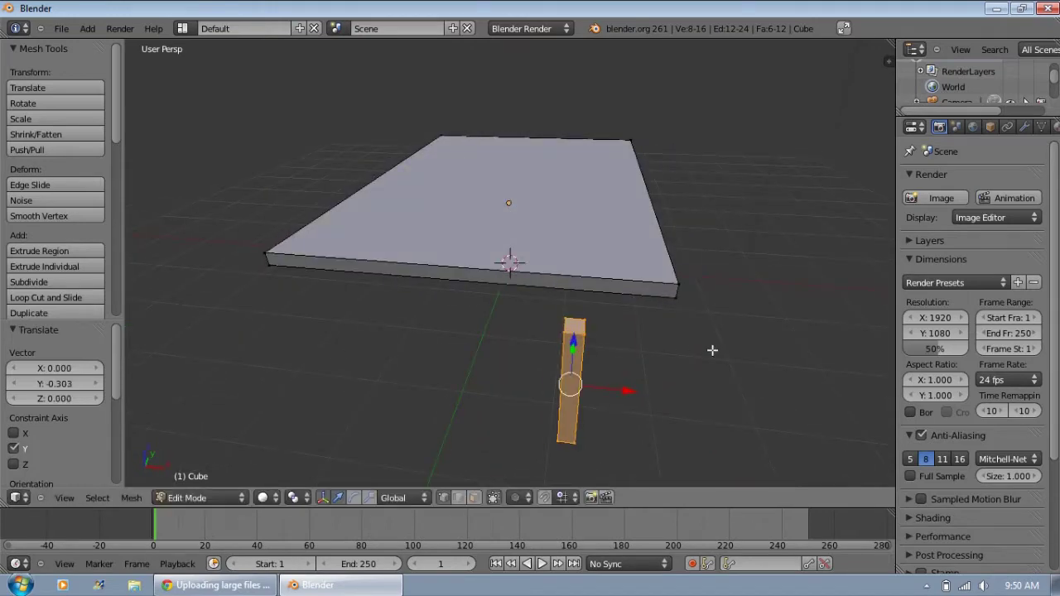
Move the leg along X to the tabletop's corner and raise it about 0.749 along Z to meet the top.
key("shift+d")
key("x")
left_click(696, 394)
middle_click_drag(696, 394, 306, 329)
left_click_drag(353, 337, 338, 273)
middle_click_drag(288, 292, 416, 296)
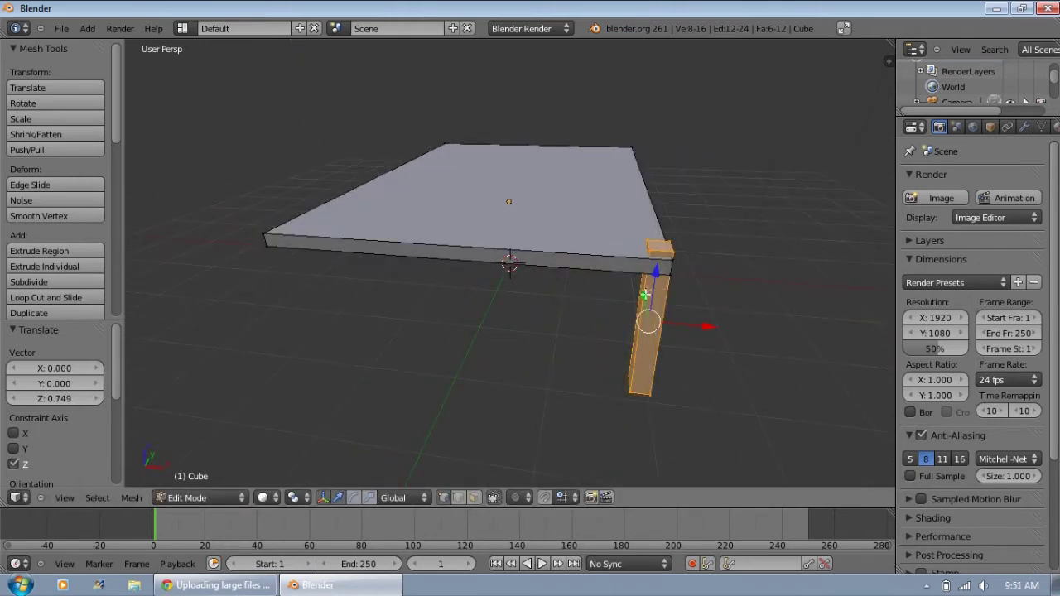
Lower the leg about 0.069 and 0.095 along Z, and nudge it about -0.029 along X and -0.046 along Y under the tabletop.
left_click_drag(655, 271, 663, 284)
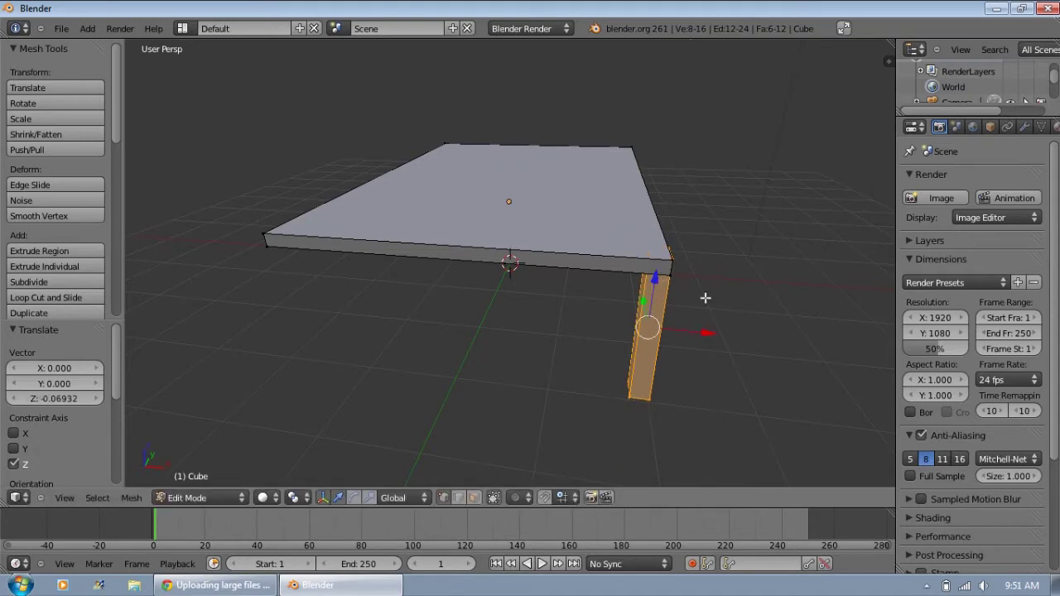
left_click_drag(709, 333, 700, 334)
middle_click_drag(701, 333, 552, 232)
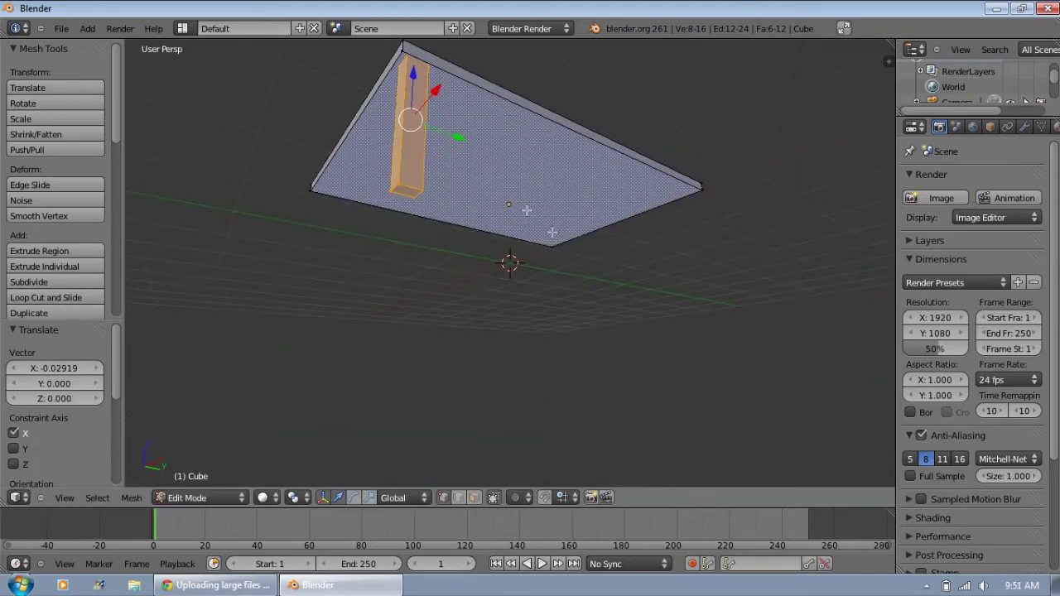
left_click_drag(460, 137, 455, 137)
middle_click_drag(455, 138, 436, 216)
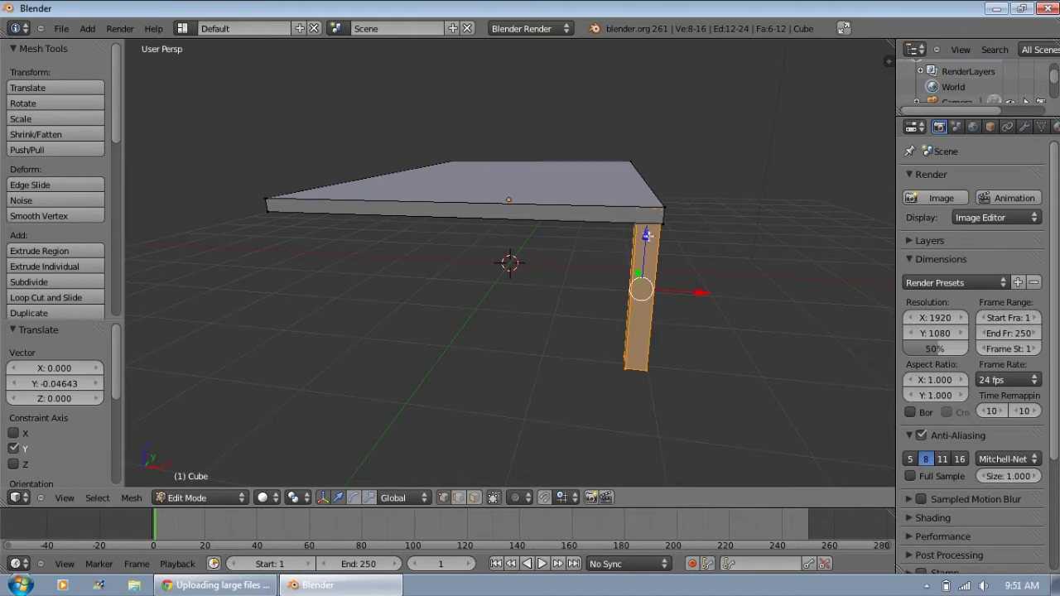
left_click_drag(647, 235, 645, 244)
middle_click_drag(707, 263, 633, 268)
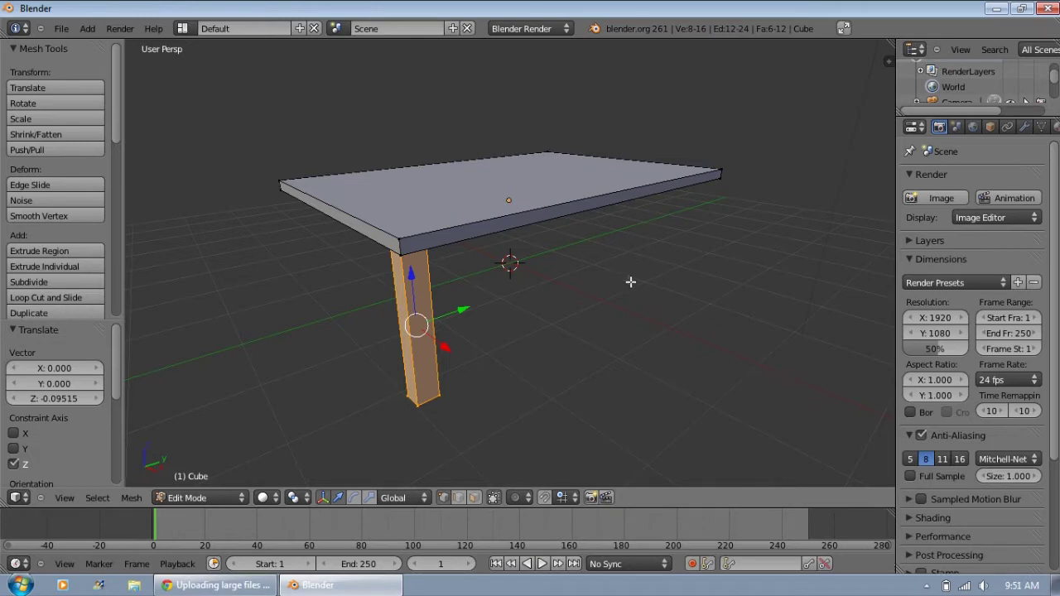
Align the leg with the tabletop's corner by moving it about -0.056 along X and about -0.024 along Y.
middle_click_drag(497, 304, 515, 235)
left_click_drag(510, 145, 508, 147)
left_click_drag(518, 103, 516, 146)
left_click_drag(518, 107, 518, 109)
middle_click_drag(544, 158, 505, 147)
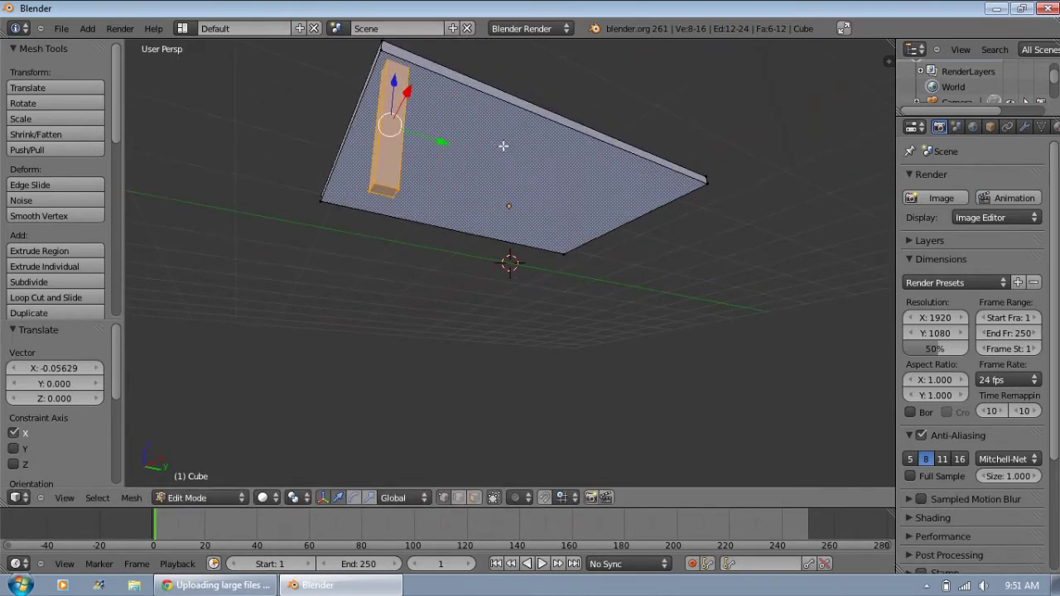
left_click_drag(445, 144, 444, 144)
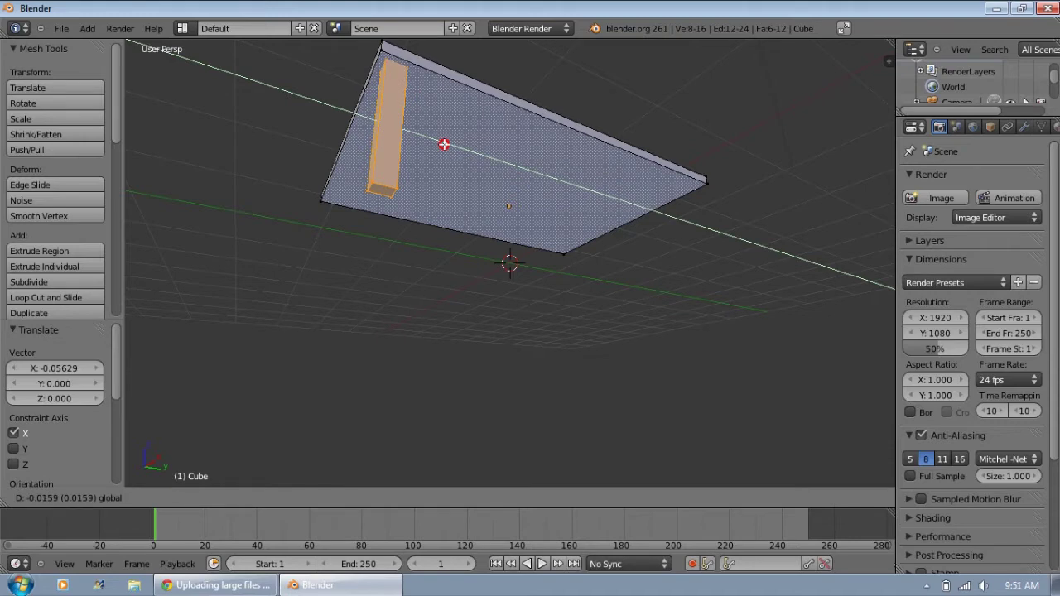
left_click_drag(444, 144, 443, 144)
middle_click_drag(300, 158, 539, 255)
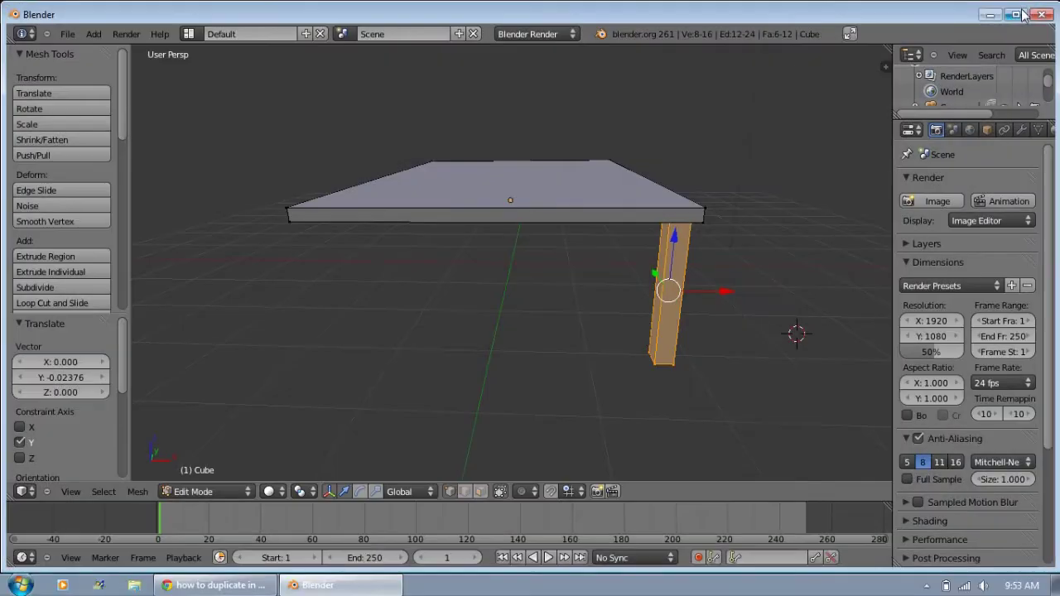
Maximize the window and duplicate the leg to the adjacent corner, about -3.540 along X, -0.244 along Y and 0.062 along Z.
left_click(1021, 10)
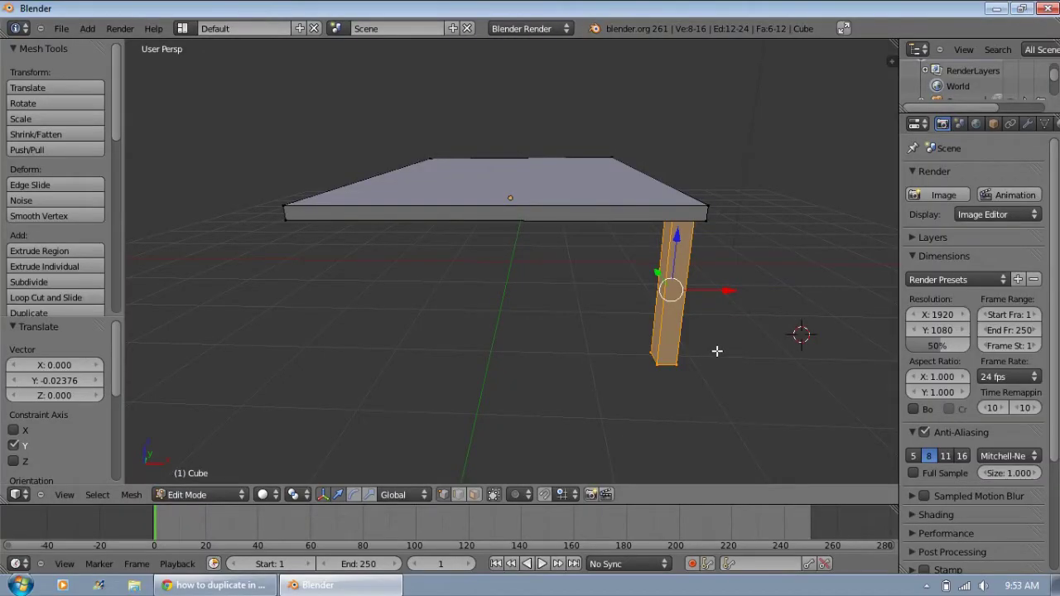
key("shift+d")
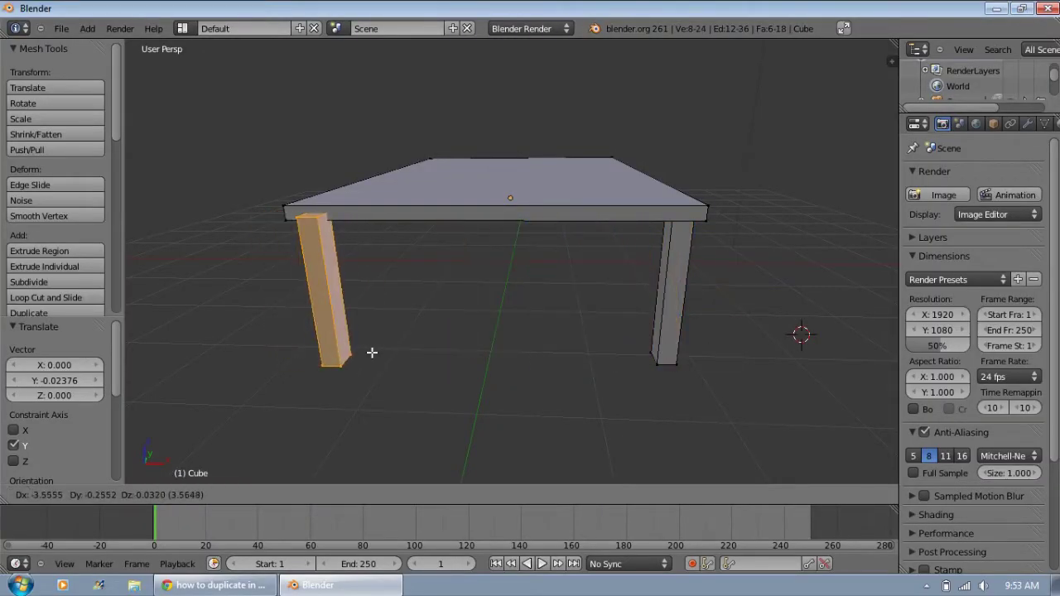
left_click(374, 349)
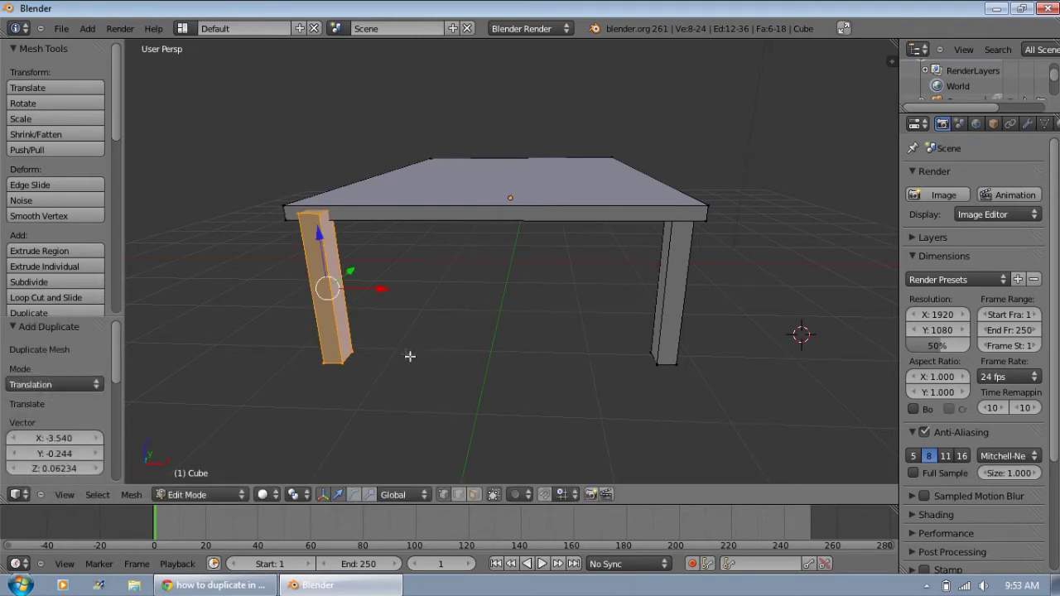
Duplicate the second leg about 3.155 along Y toward the far end of the tabletop.
key("shift+d")
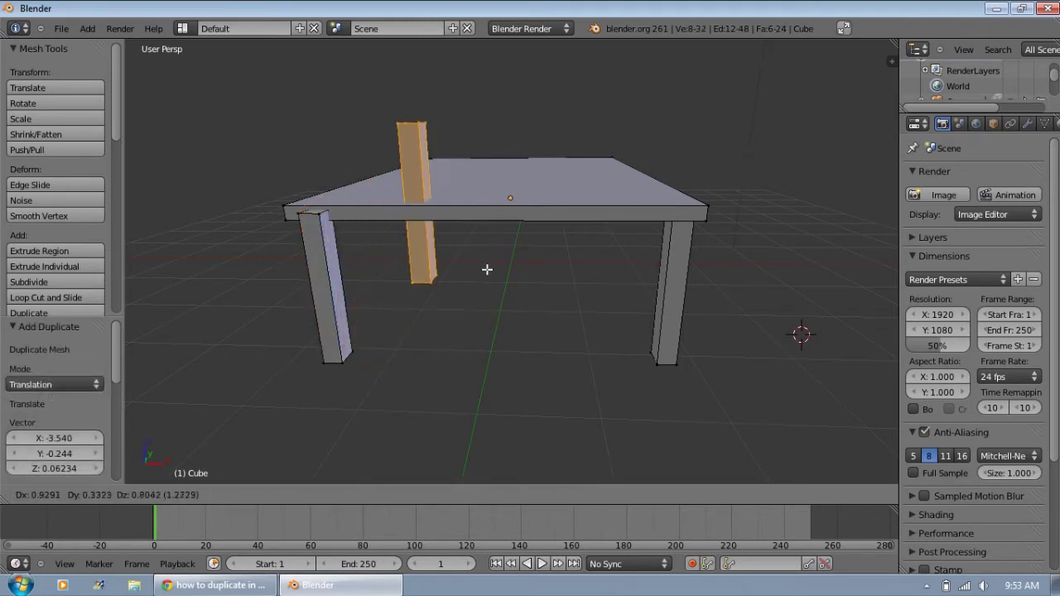
key("y")
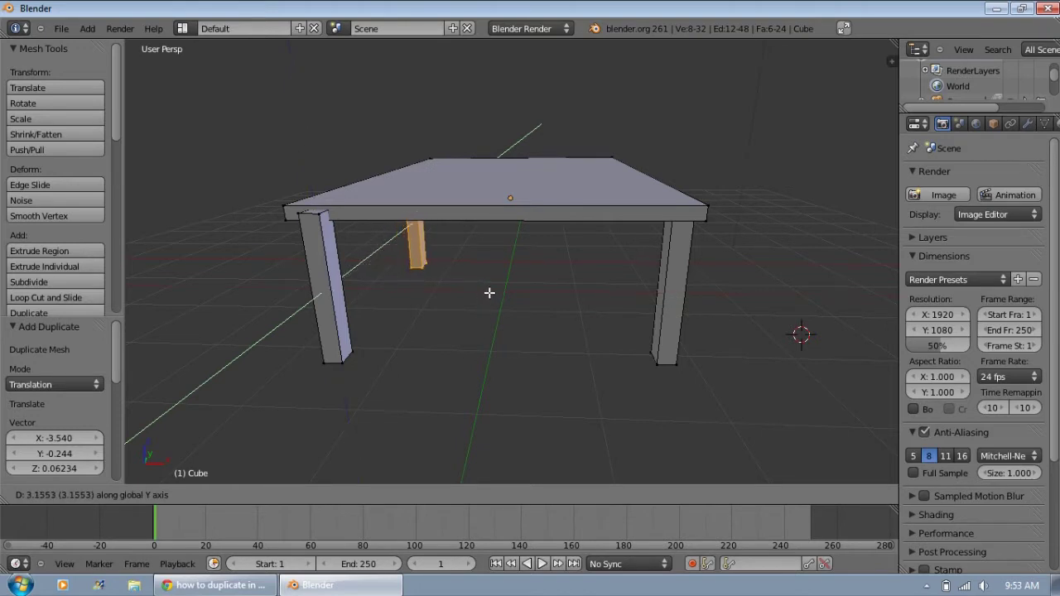
left_click(489, 292)
Duplicate the third leg about 3.358 along X and slide the copy about 2.264 along Y toward the remaining corner.
key("shift+d")
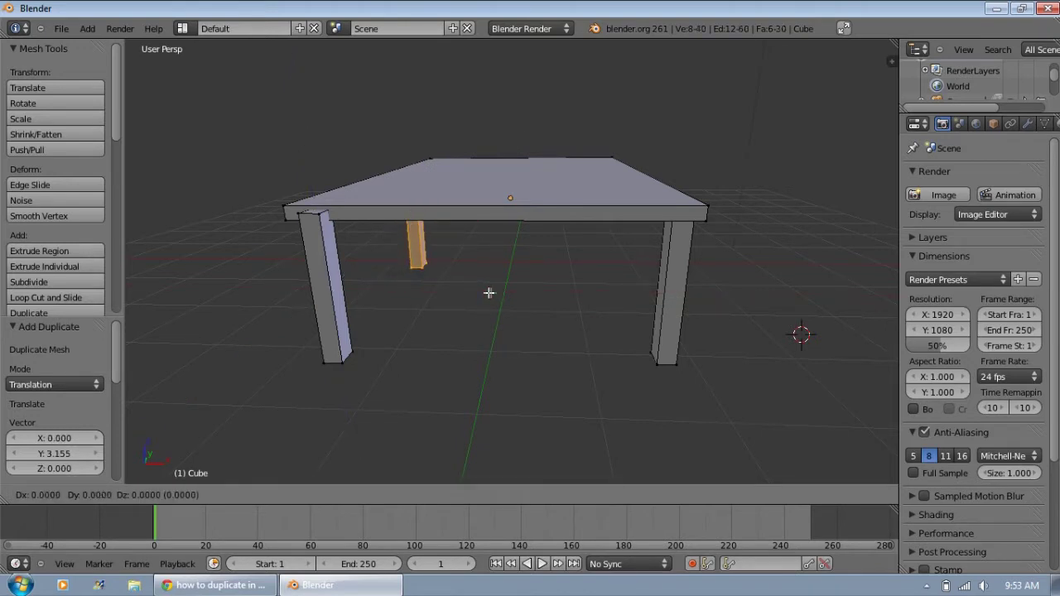
left_click(681, 288)
middle_click_drag(730, 361, 590, 261)
key("g")
key("y")
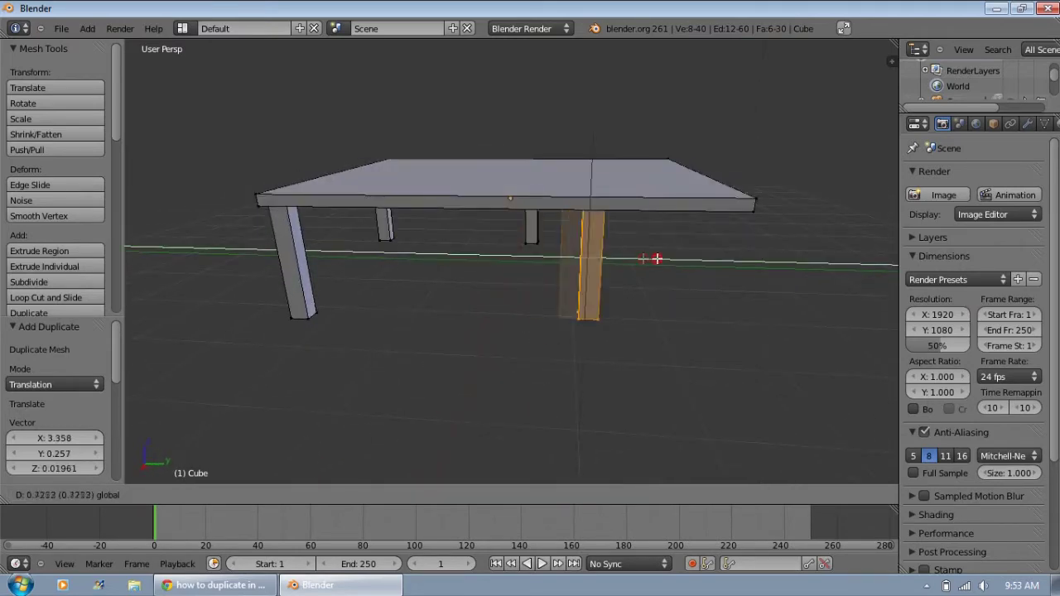
left_click(777, 265)
Move the fourth leg about 0.250 along X to the corner and fine-tune it along Z and about 0.015 along X.
middle_click_drag(781, 288, 558, 294)
key("g")
key("x")
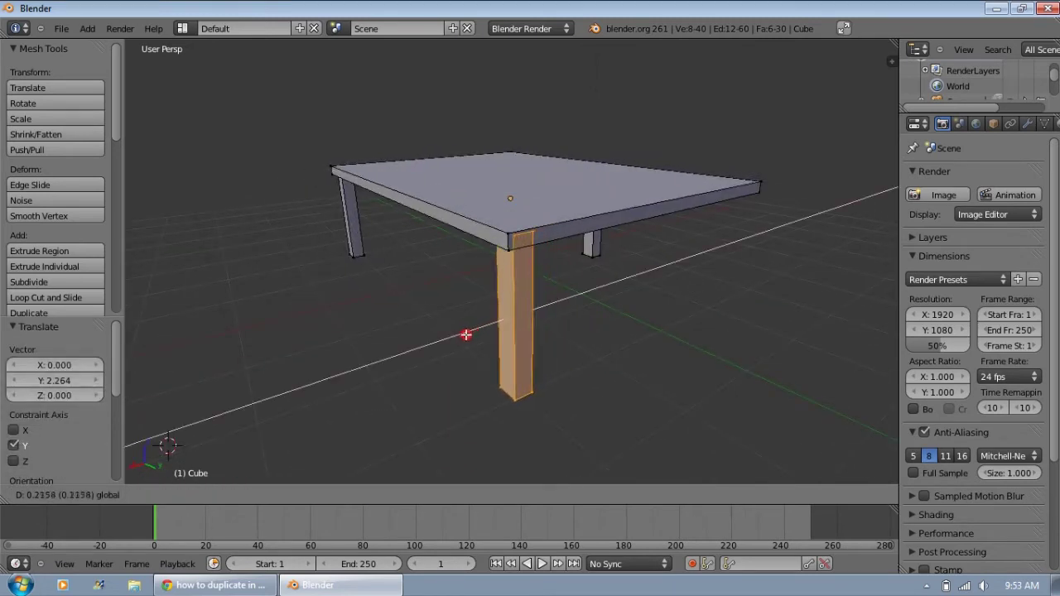
left_click(466, 334)
scroll(651, 296, "up", 4)
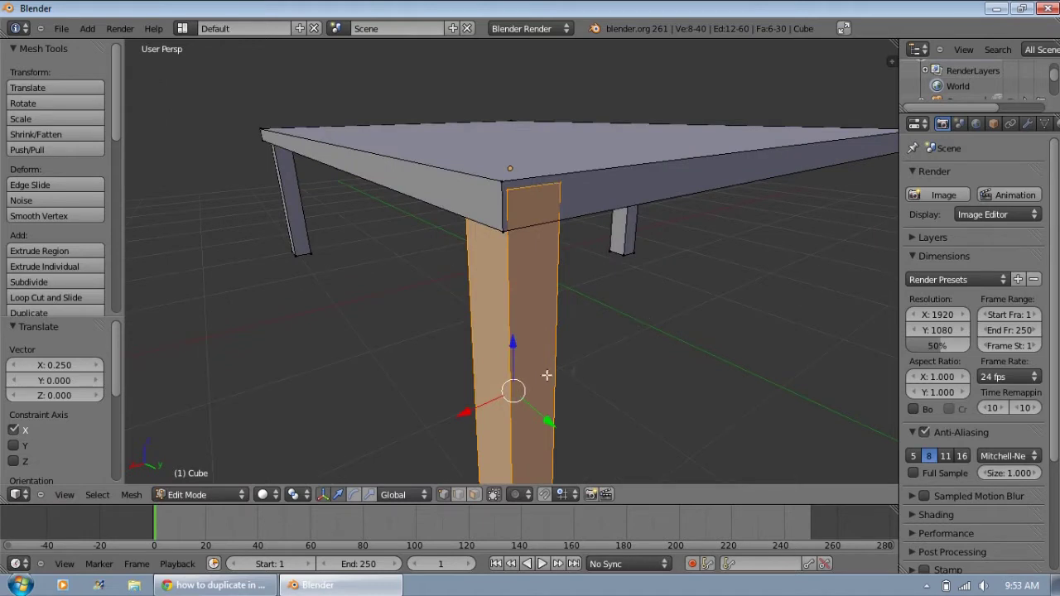
left_click_drag(513, 346, 513, 344)
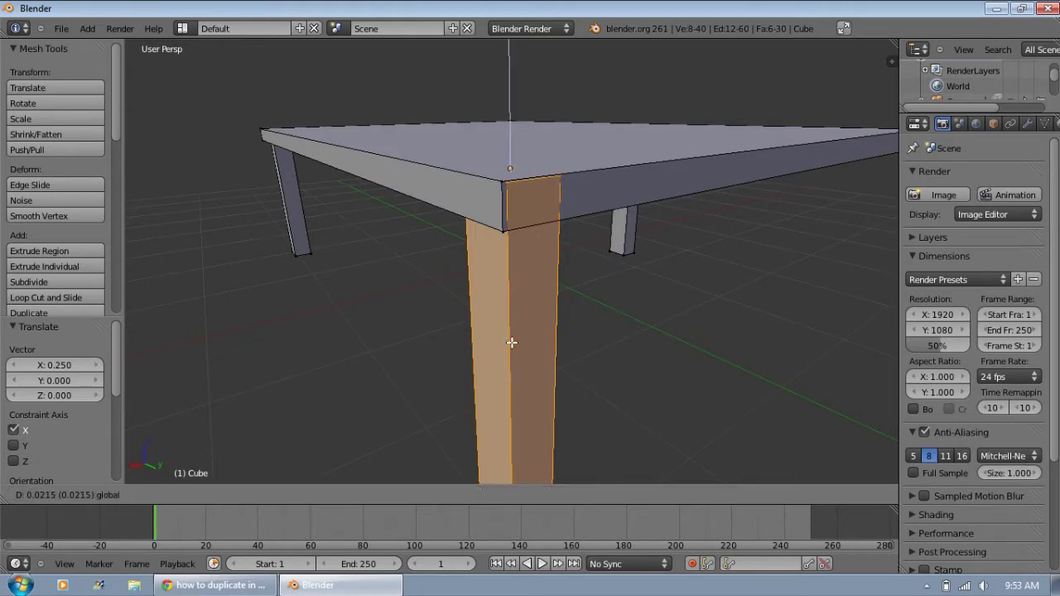
left_click_drag(511, 342, 511, 343)
left_click_drag(462, 409, 461, 413)
Undo the duplication and moves of the third and fourth legs.
middle_click_drag(406, 372, 543, 300)
middle_click_drag(478, 289, 500, 272)
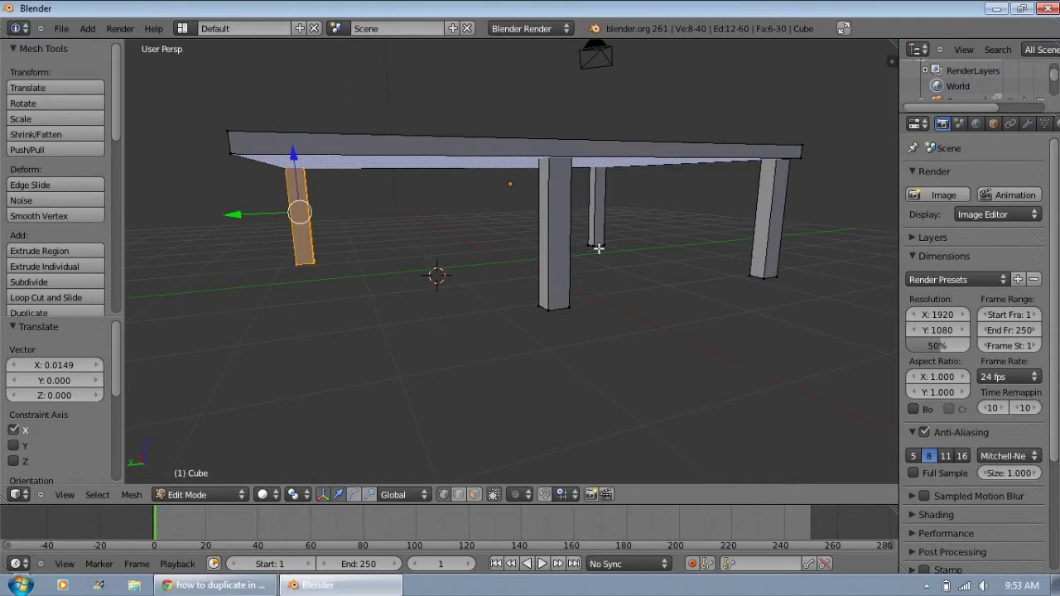
middle_click_drag(402, 270, 358, 267)
key("ctrl+z")
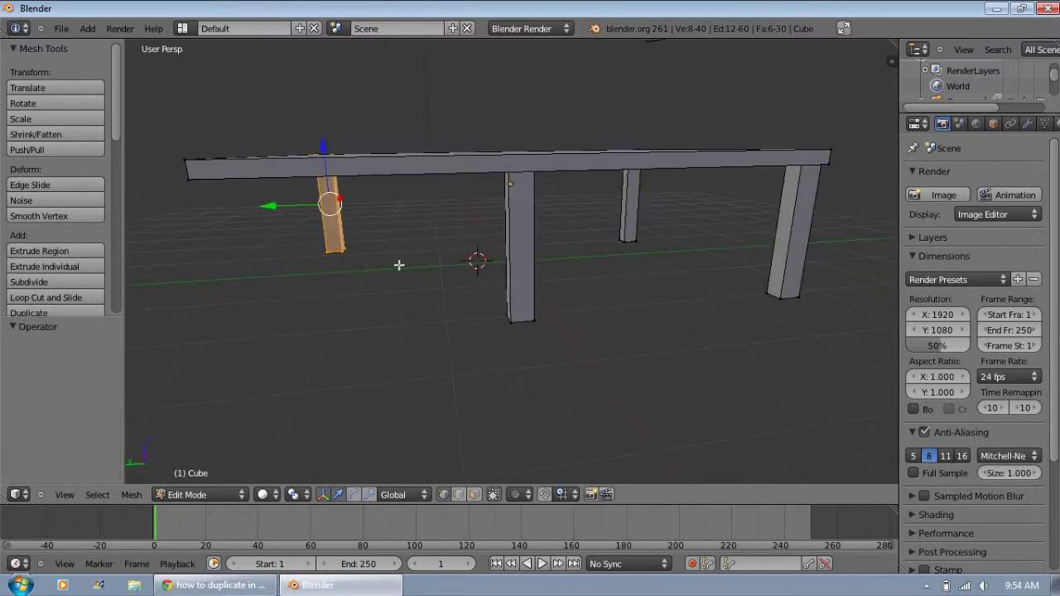
key("ctrl+z")
key("ctrl+z")
key("ctrl+z")
key("ctrl+z")
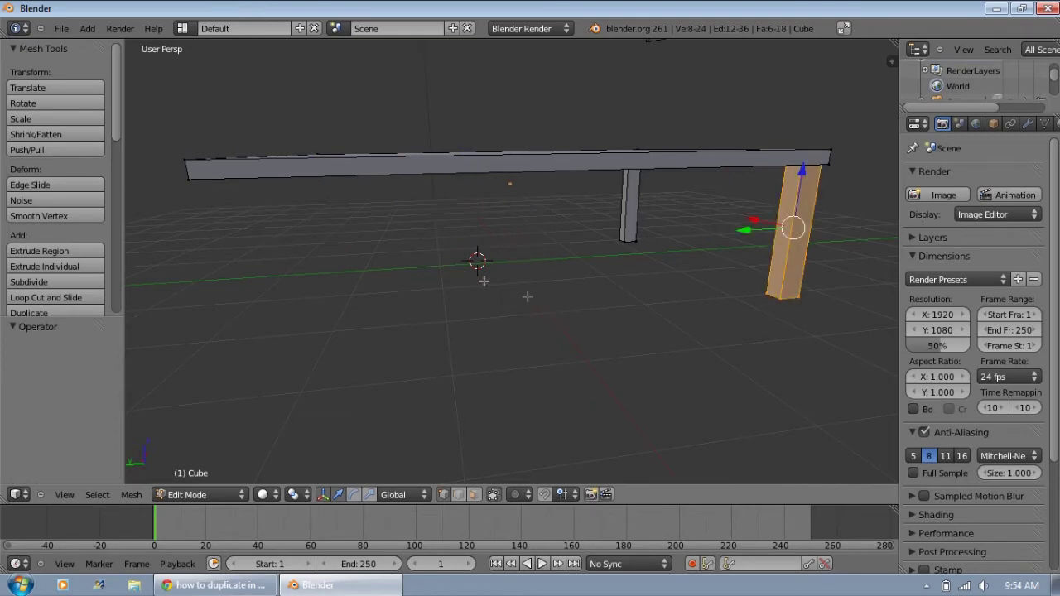
Move the second leg about -0.248 along X toward the tabletop's corner.
middle_click_drag(778, 317, 567, 348)
left_click_drag(500, 375, 440, 385)
middle_click_drag(322, 379, 382, 398)
middle_click_drag(461, 394, 424, 153)
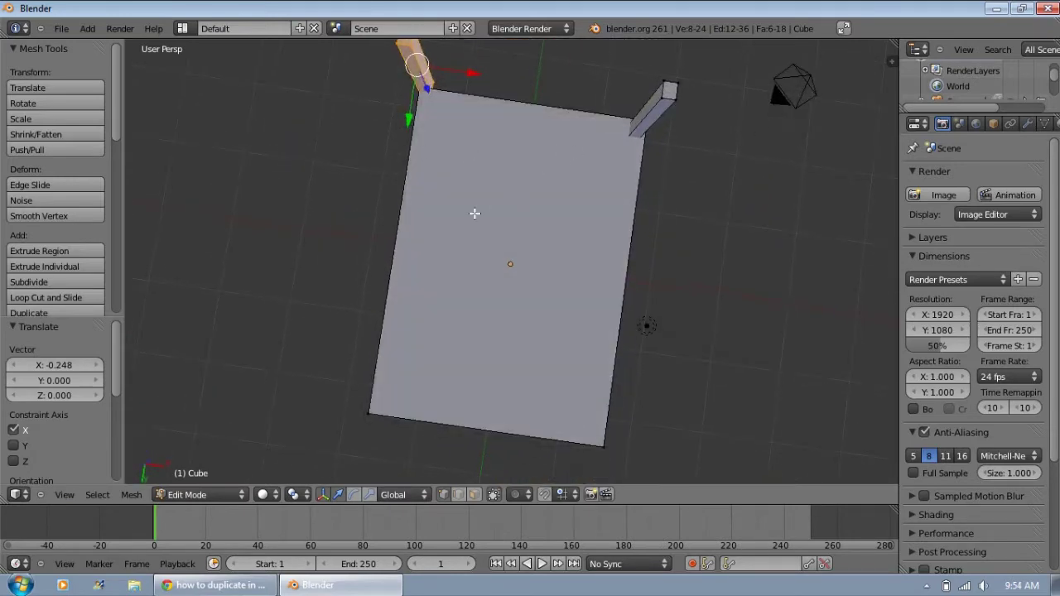
middle_click_drag(471, 220, 517, 200)
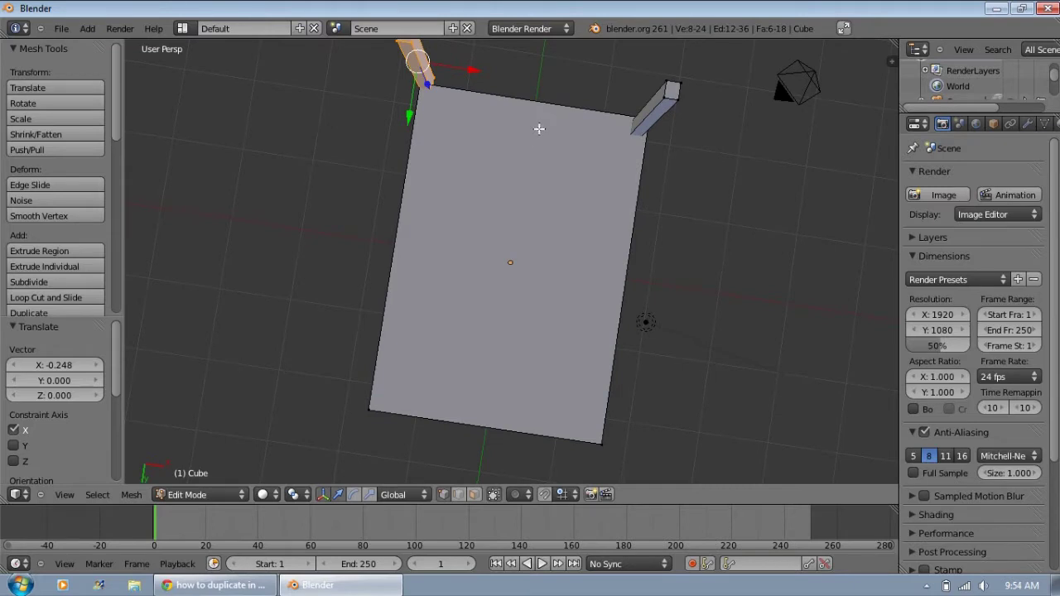
middle_click_drag(534, 121, 494, 274)
middle_click_drag(448, 244, 448, 398)
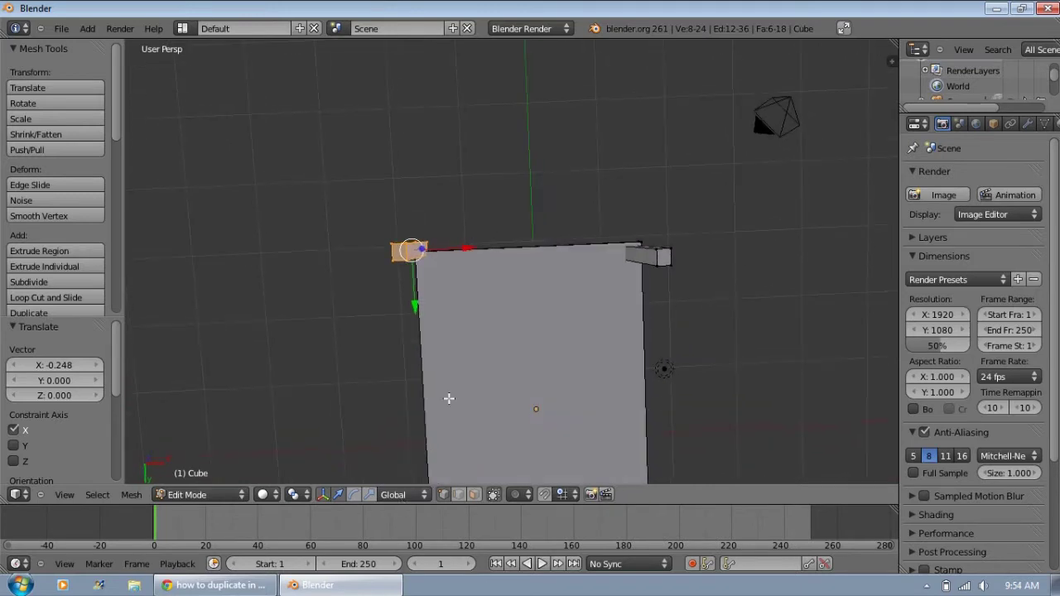
Fit the second leg inside the tabletop's corner by moving it about 0.150 along X, inward along Y, and about -0.025 along X.
key("g")
key("x")
left_click(470, 263)
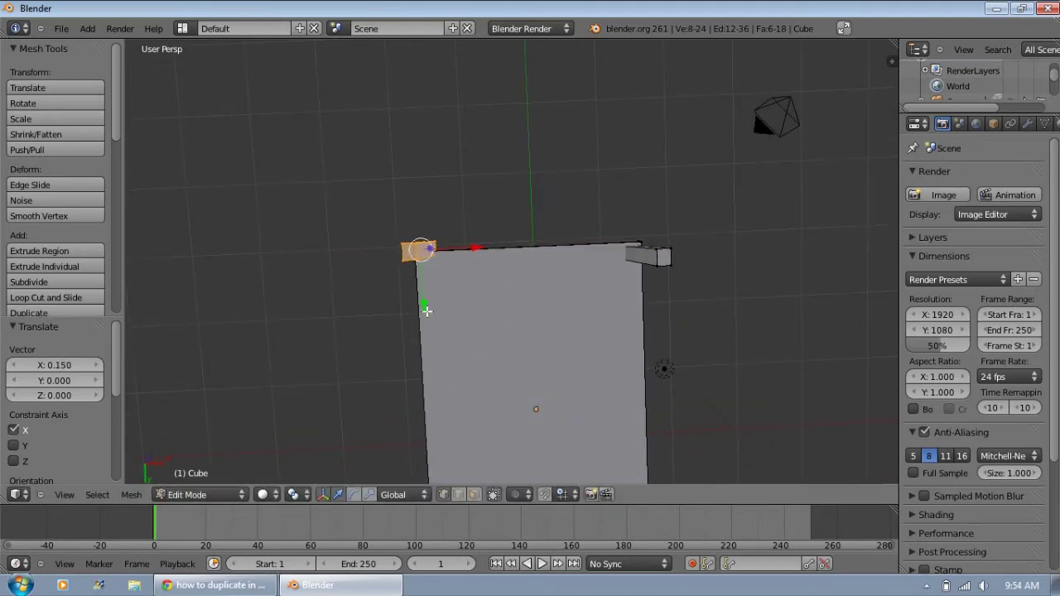
left_click_drag(425, 310, 426, 321)
middle_click_drag(374, 289, 458, 303)
left_click_drag(508, 319, 559, 263)
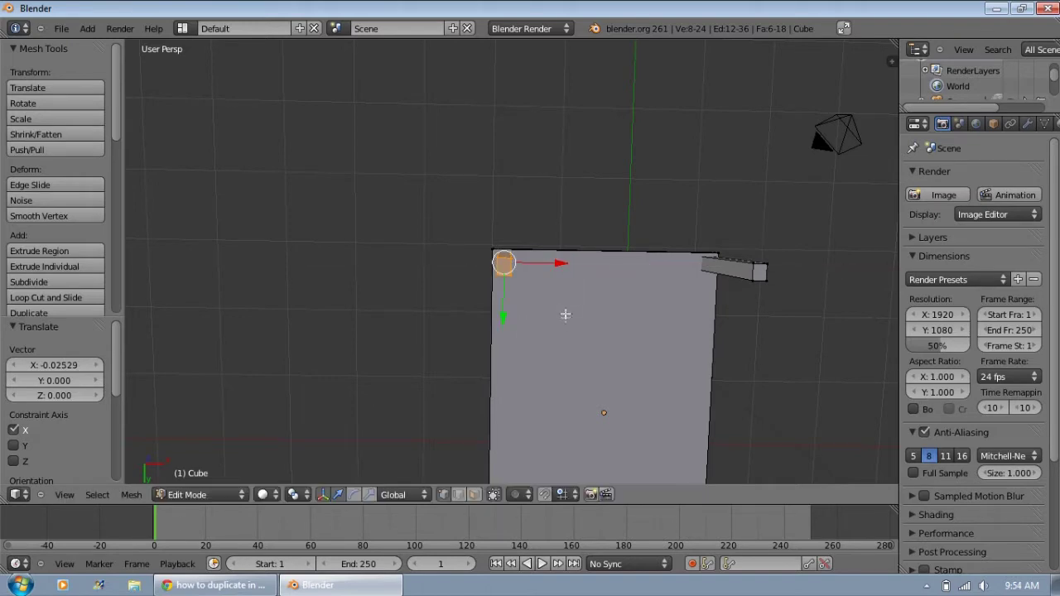
Duplicate the second leg to the tabletop's opposite end, about 5.207 along Y and -0.379 along Z.
key("KP_4")
scroll(568, 319, "down", 4, "shift")
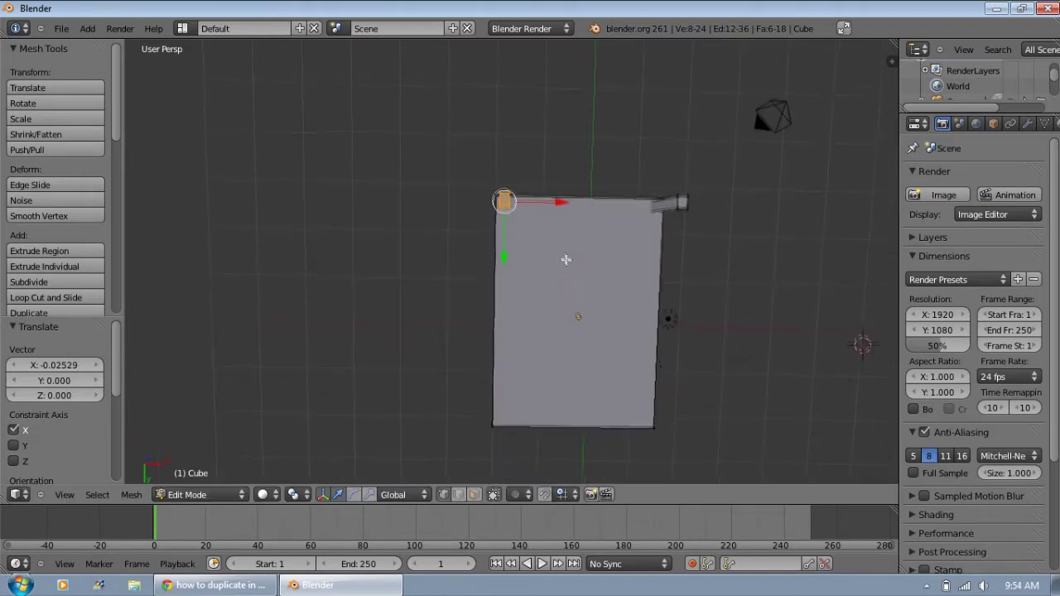
scroll(564, 241, "down", 1, "shift")
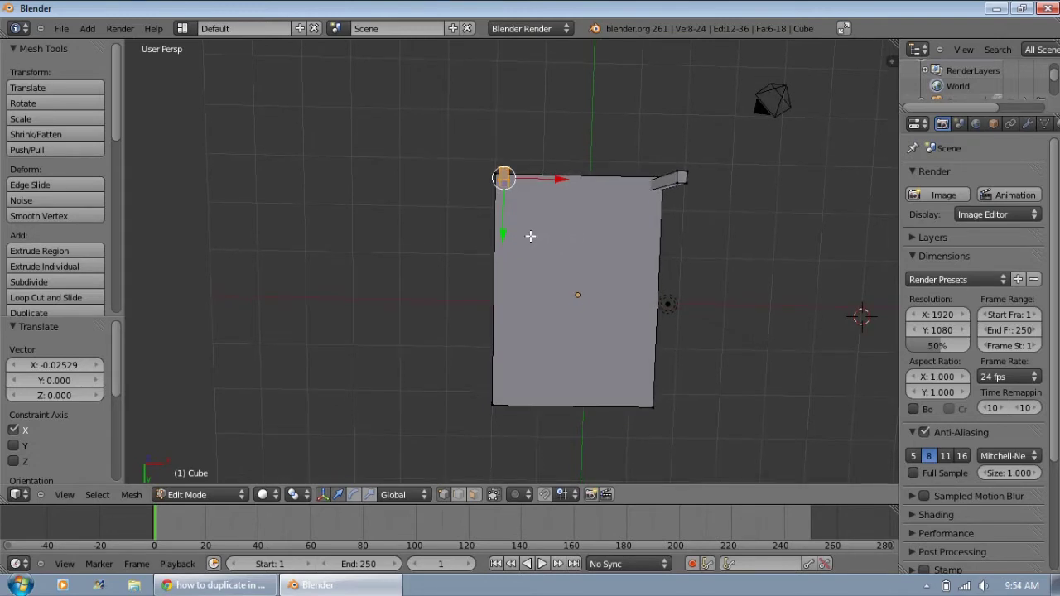
key("shift+d")
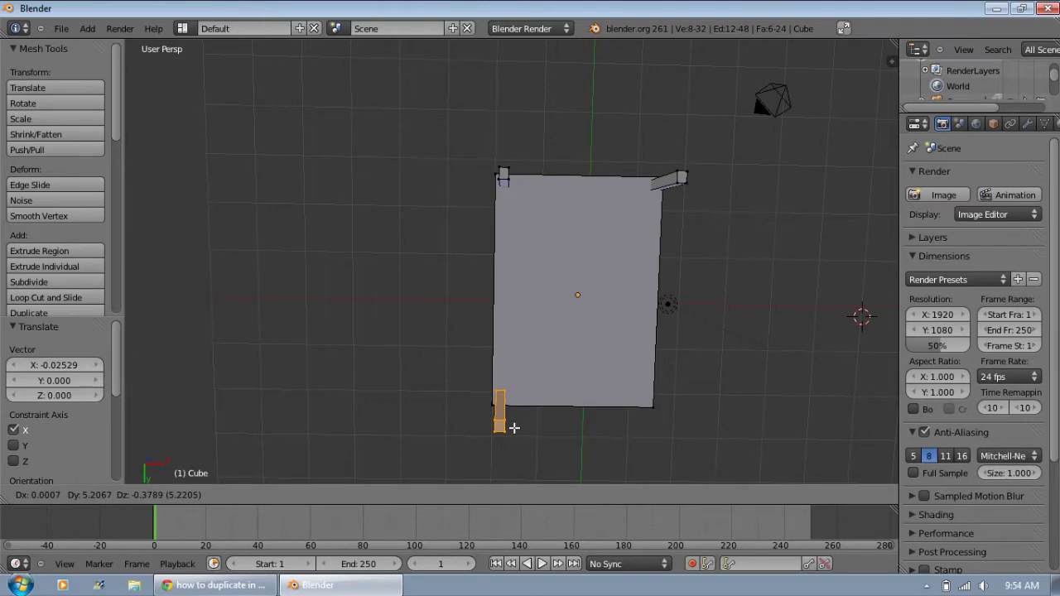
left_click(513, 428)
Adjust the third leg at its corner along Y, then about 0.073 along X and about 0.030 along Y.
middle_click_drag(541, 435, 459, 461)
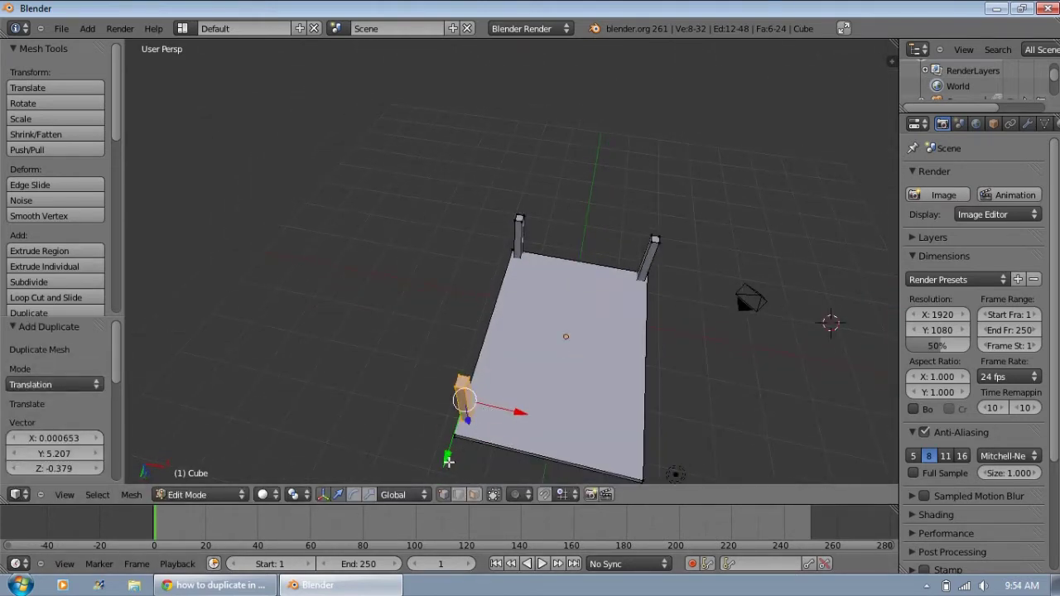
key("g")
key("y")
left_click(439, 466)
key("g")
key("y")
key("x")
left_click(460, 448)
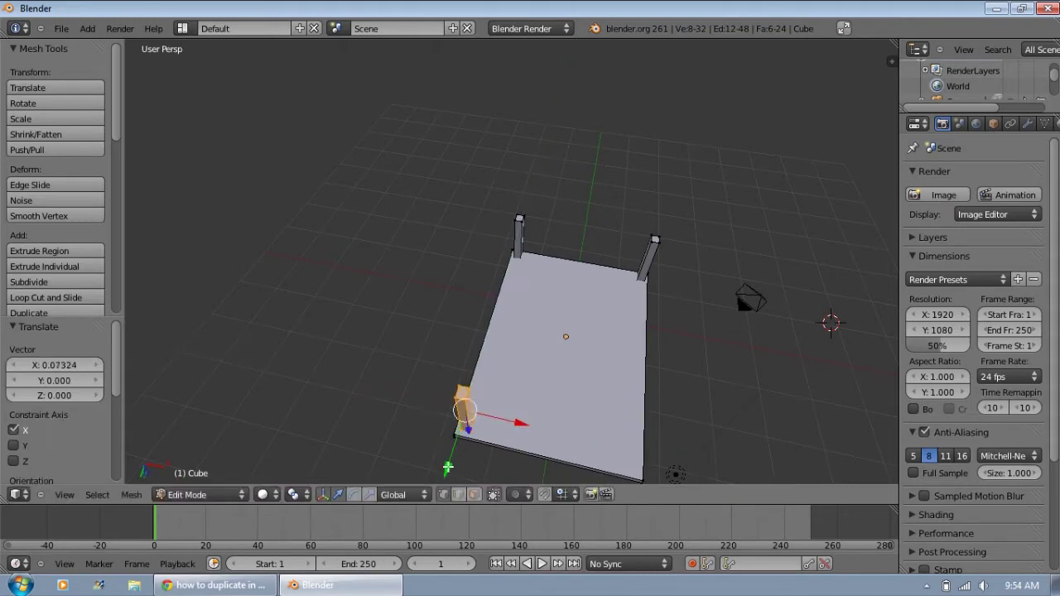
key("g")
key("y")
left_click(484, 444)
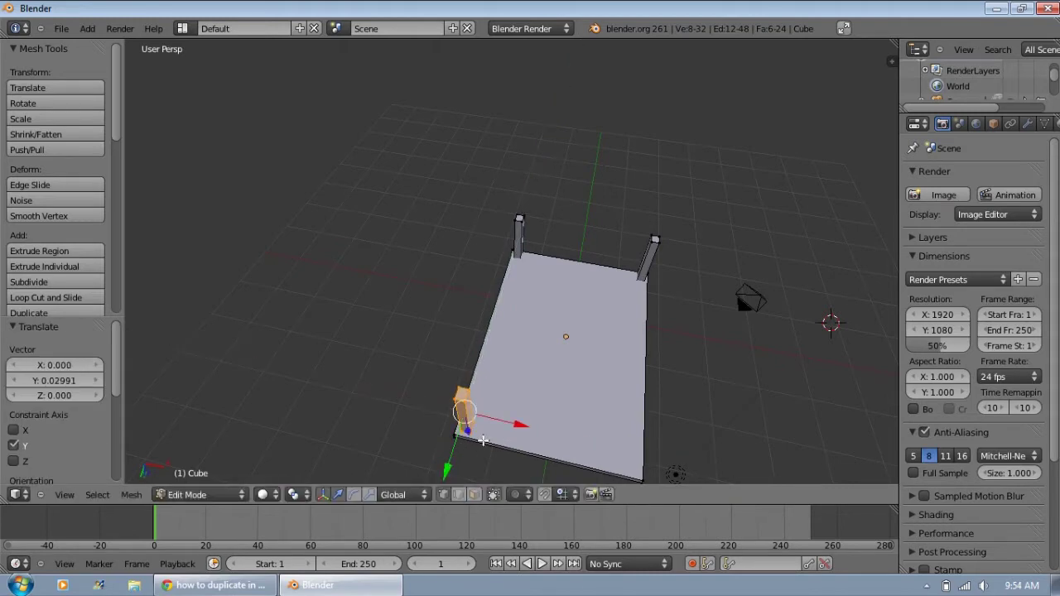
Duplicate the third leg to the remaining corner, about 3.551 along X, -0.084 along Y and 0.602 along Z.
key("shift+d")
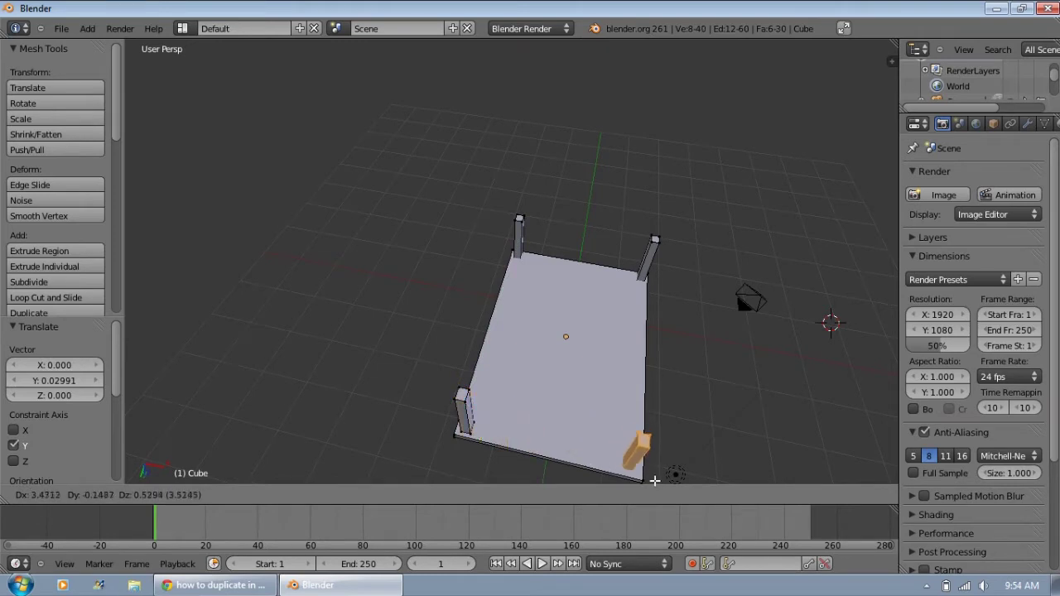
left_click(656, 486)
middle_click_drag(656, 486, 641, 337)
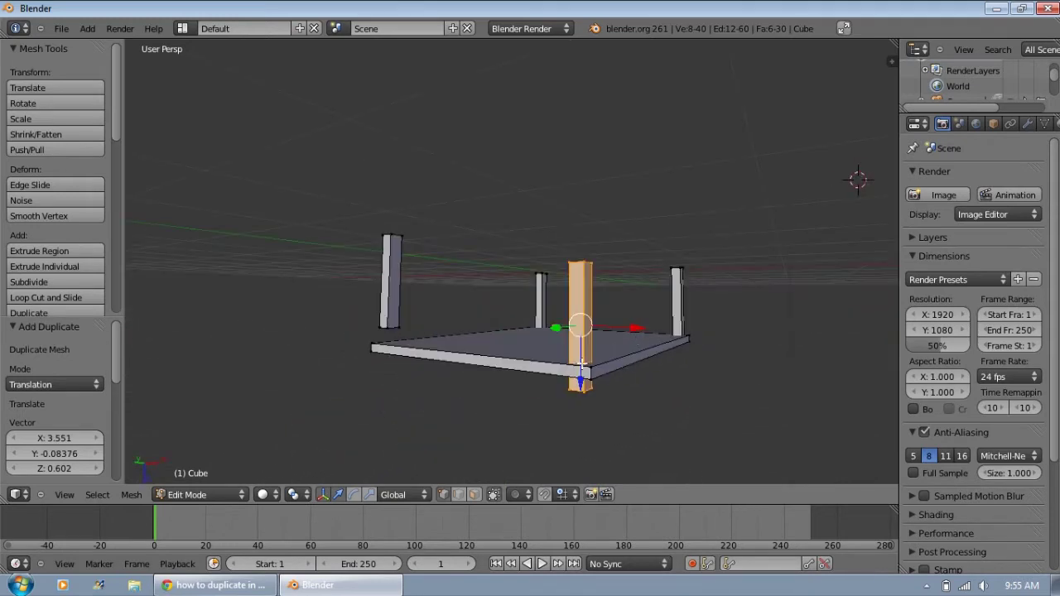
Fit the fourth leg against the tabletop's underside by moving it about -0.199 and about -0.043 along Z.
left_click_drag(581, 381, 578, 377)
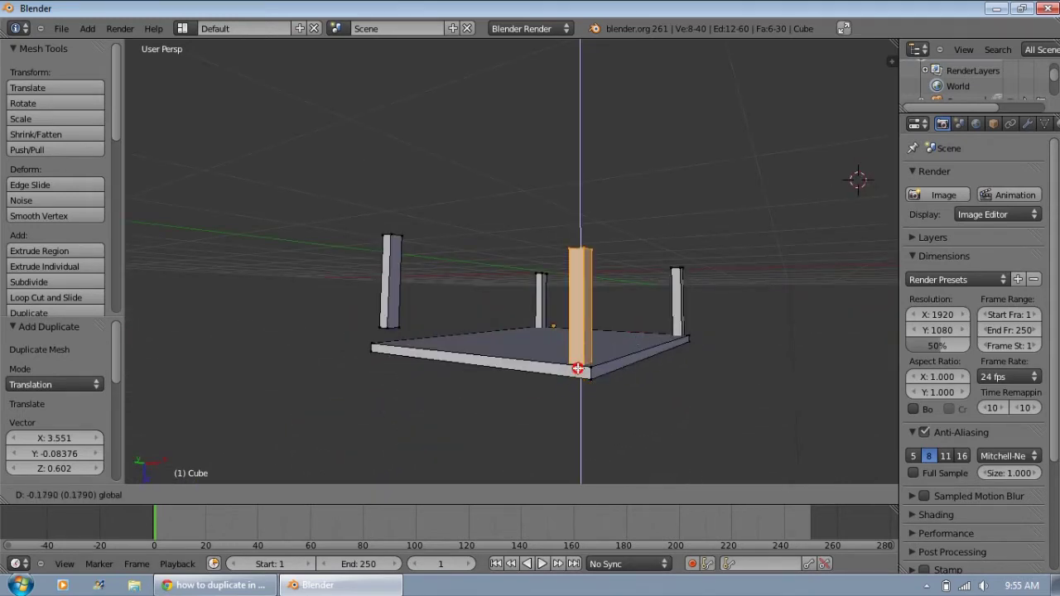
left_click_drag(578, 367, 579, 369)
middle_click_drag(627, 386, 515, 394)
left_click_drag(328, 381, 331, 380)
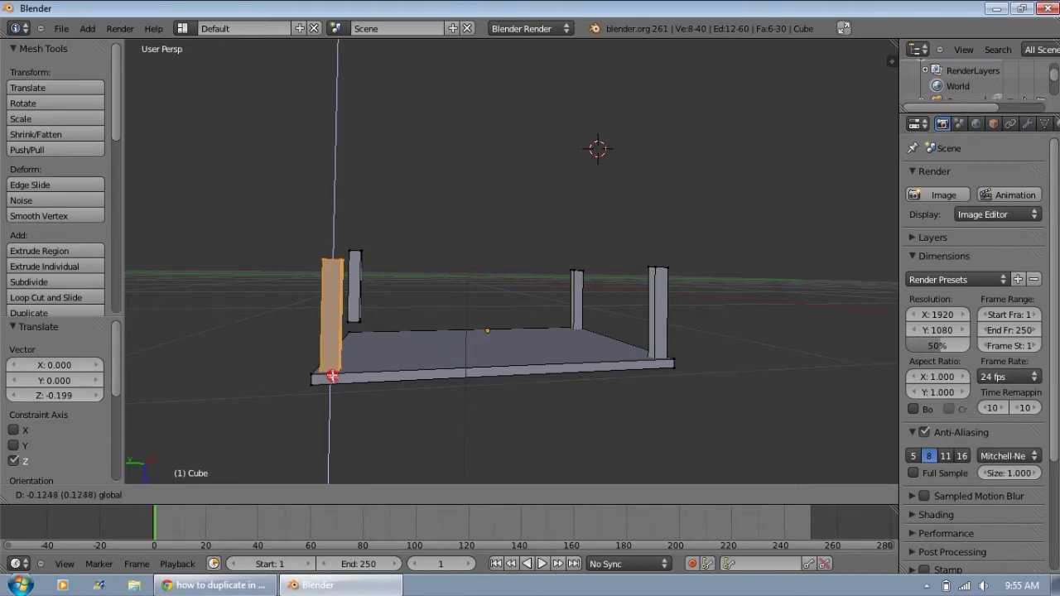
left_click_drag(336, 381, 336, 383)
middle_click_drag(335, 383, 682, 329)
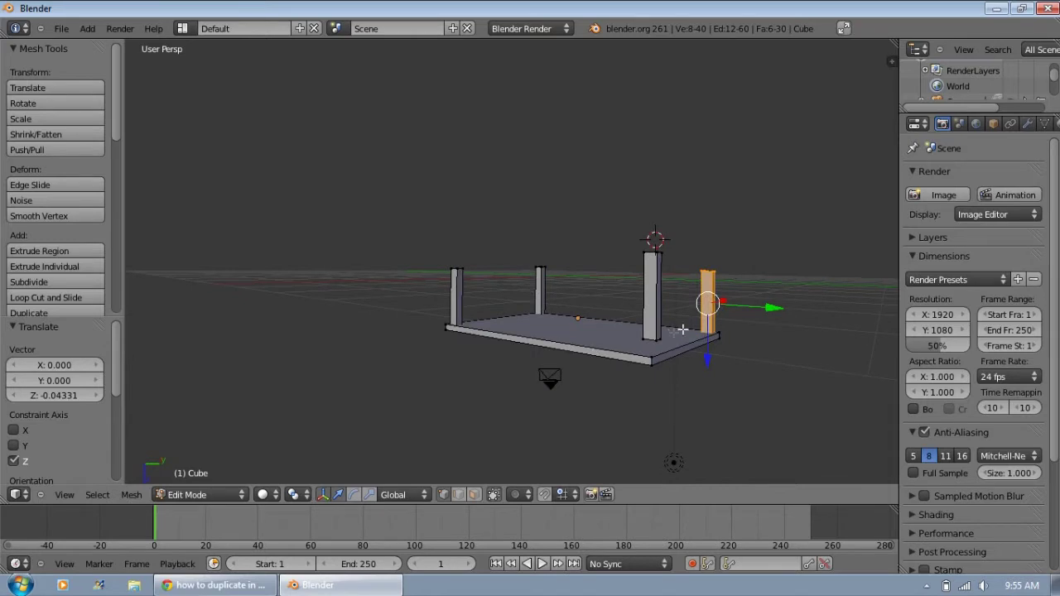
Switch the viewport to wireframe display so the legs' hidden vertices are selectable.
middle_click_drag(576, 263, 663, 257)
scroll(689, 279, "up", 3)
middle_click_drag(672, 323, 652, 318)
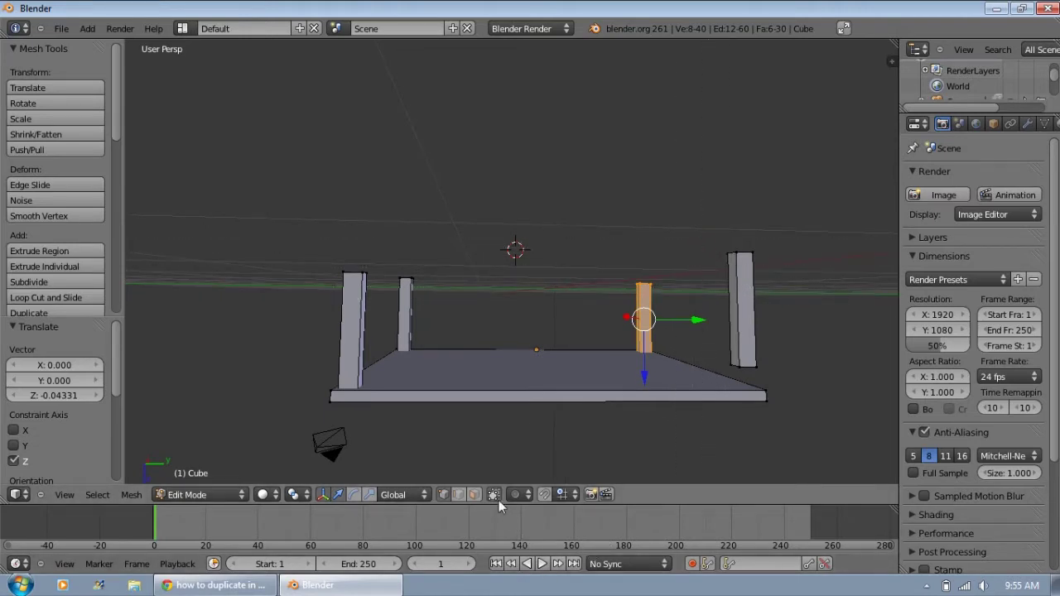
key("z")
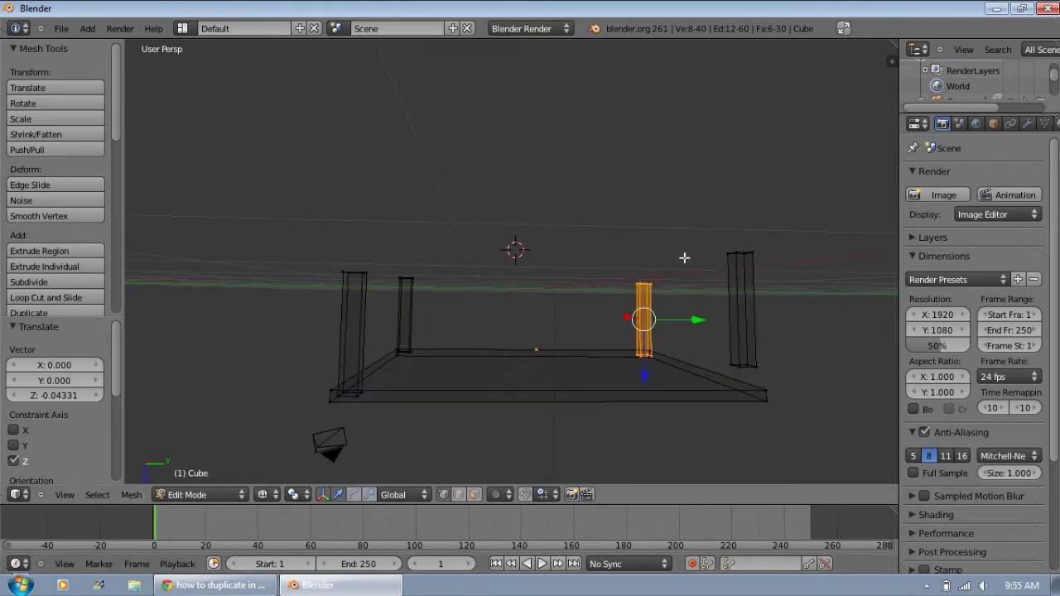
key("b")
left_click_drag(694, 226, 793, 370)
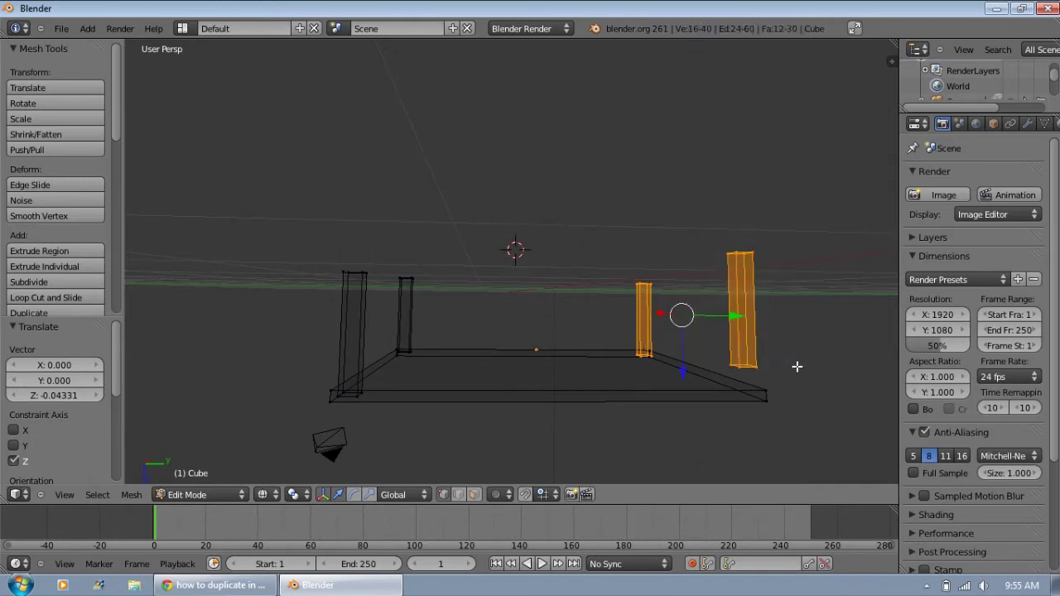
middle_click_drag(793, 369, 767, 372)
mouse_move(727, 372)
left_mouse_down()
mouse_move(723, 389)
mouse_move(737, 374)
left_mouse_up()
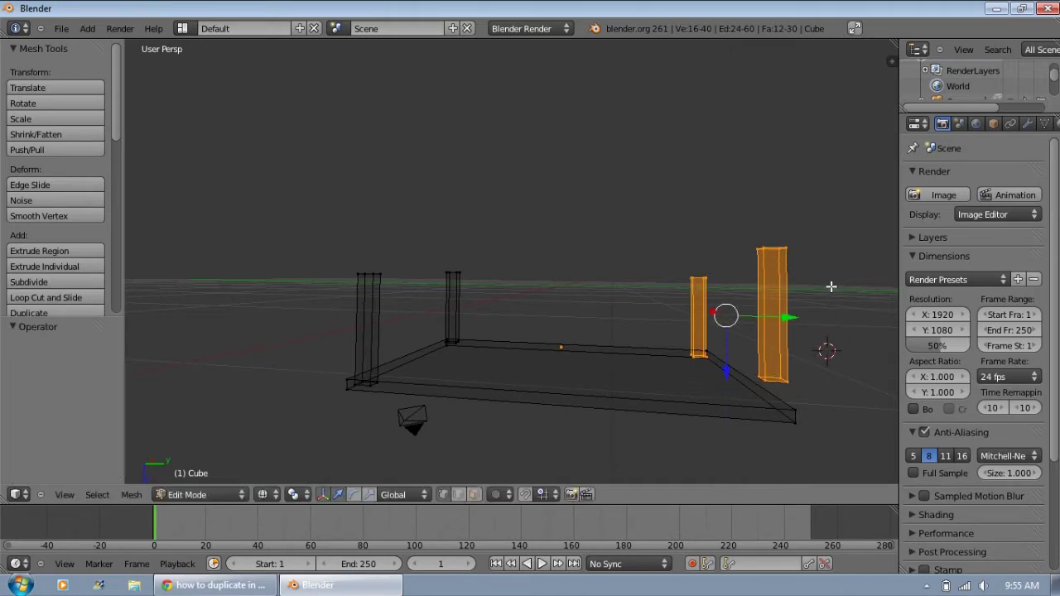
Select only the leg that floats clear of the tabletop and move it about 0.29 along Z to meet the underside.
key("a")
key("b")
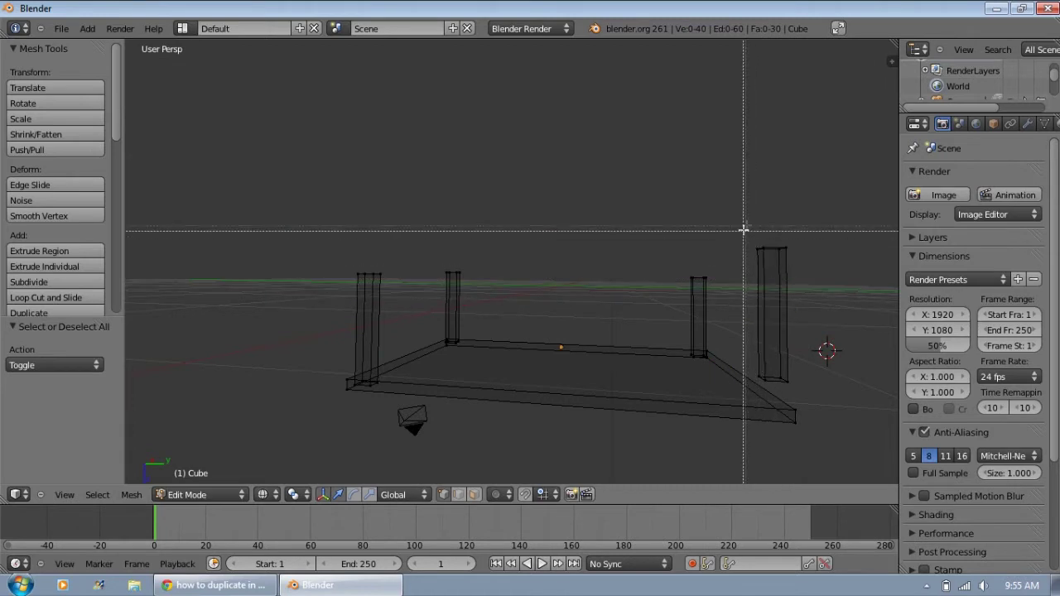
left_click_drag(740, 229, 771, 383)
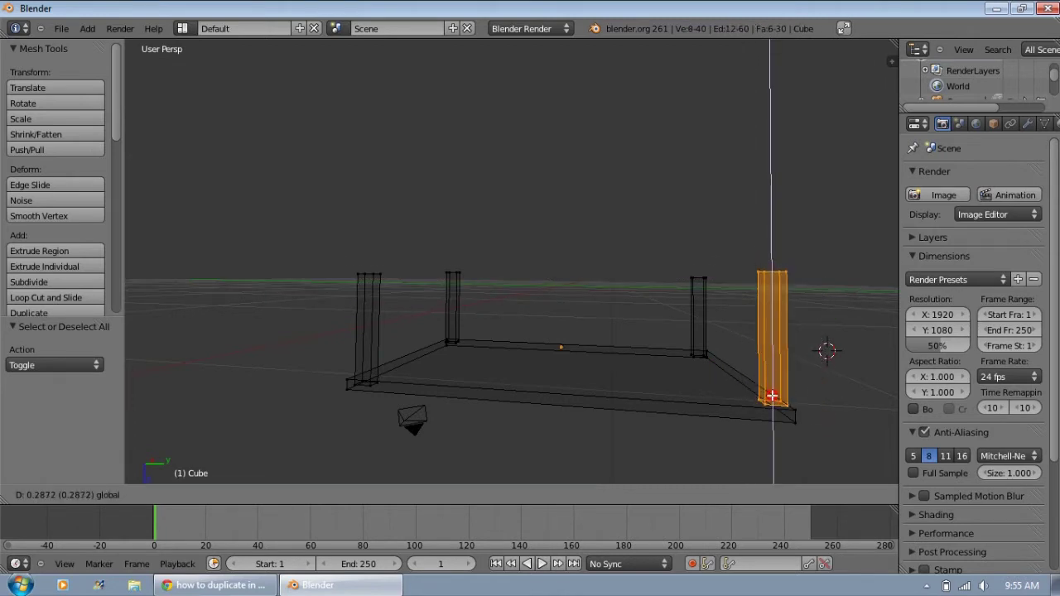
left_click_drag(772, 402, 771, 402)
Align the selected leg inside its tabletop corner by moving it about -0.071 along X.
middle_click_drag(845, 438, 676, 387)
key("g")
key("x")
left_click(565, 365)
middle_click_drag(583, 375, 421, 323)
middle_click_drag(356, 377, 350, 390)
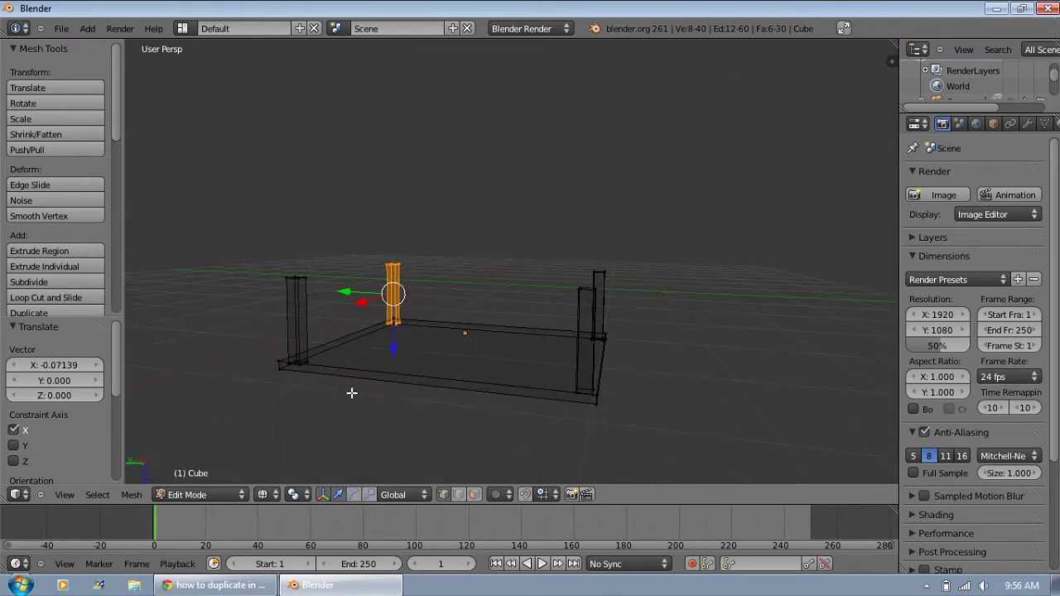
Switch to the front view and restore solid display of the table.
left_click(64, 495)
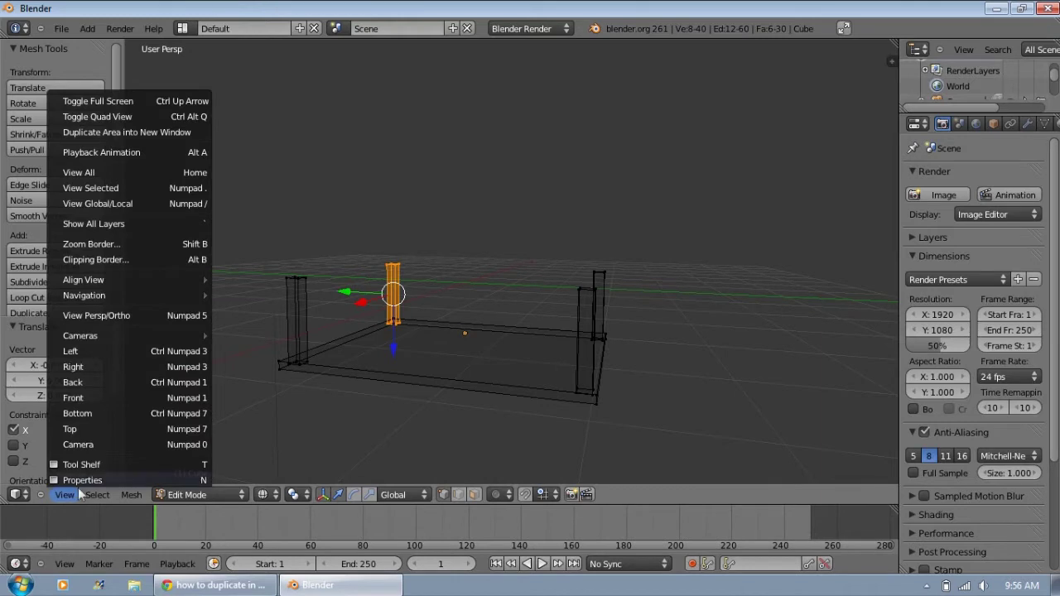
left_click(101, 395)
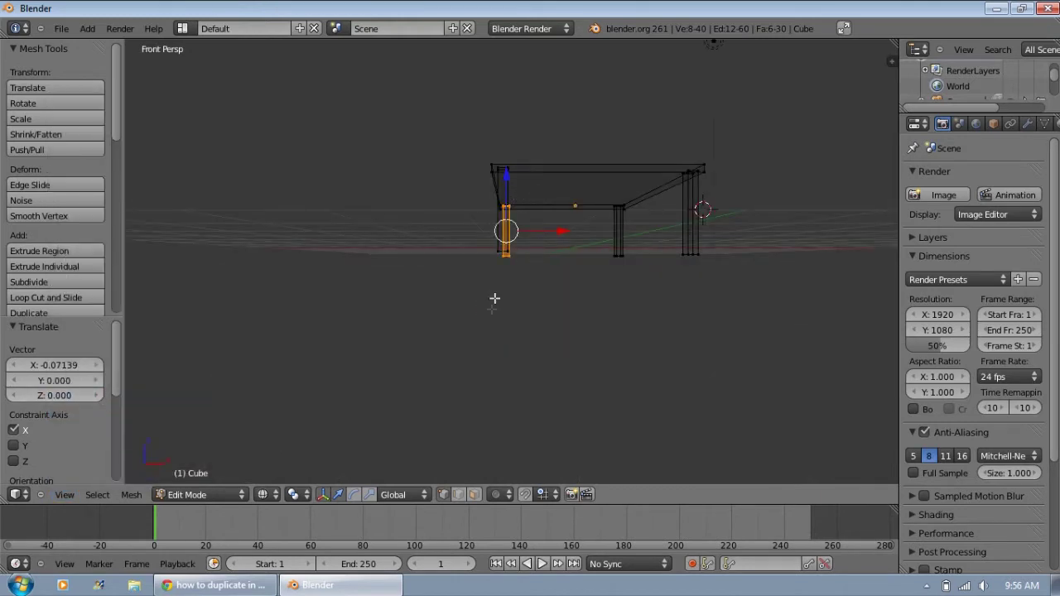
key("z")
mouse_move(407, 355)
middle_mouse_down("shift")
mouse_move(397, 346)
mouse_move(350, 367)
middle_mouse_up("shift")
scroll(425, 349, "up", 2)
middle_click_drag(424, 349, 416, 407)
Return the table mesh from Edit Mode to Object Mode.
left_click(198, 495)
left_click(203, 479)
middle_click_drag(216, 457, 338, 346)
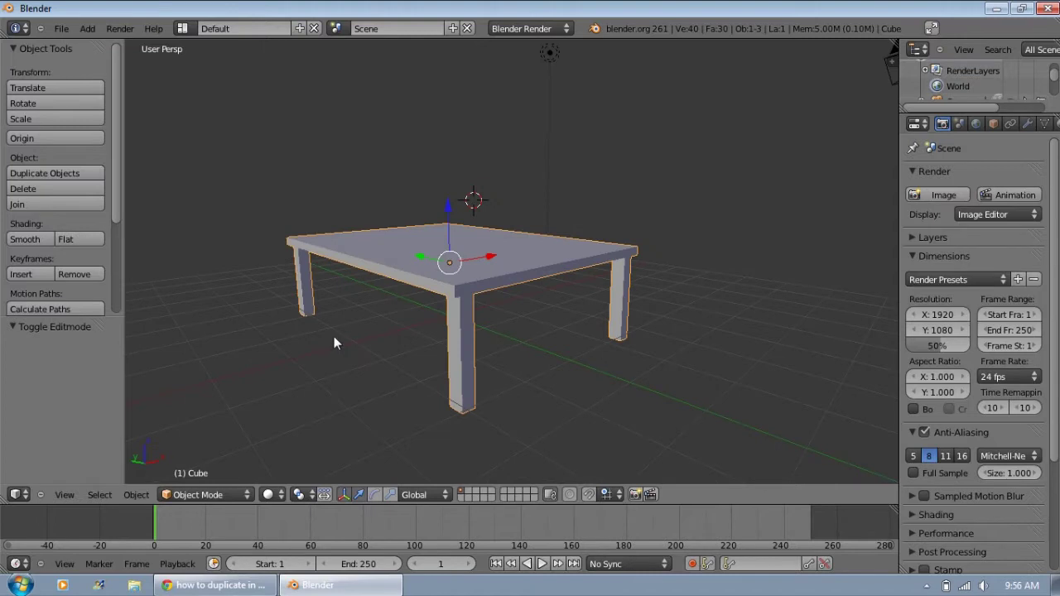
middle_click_drag(330, 353, 489, 358)
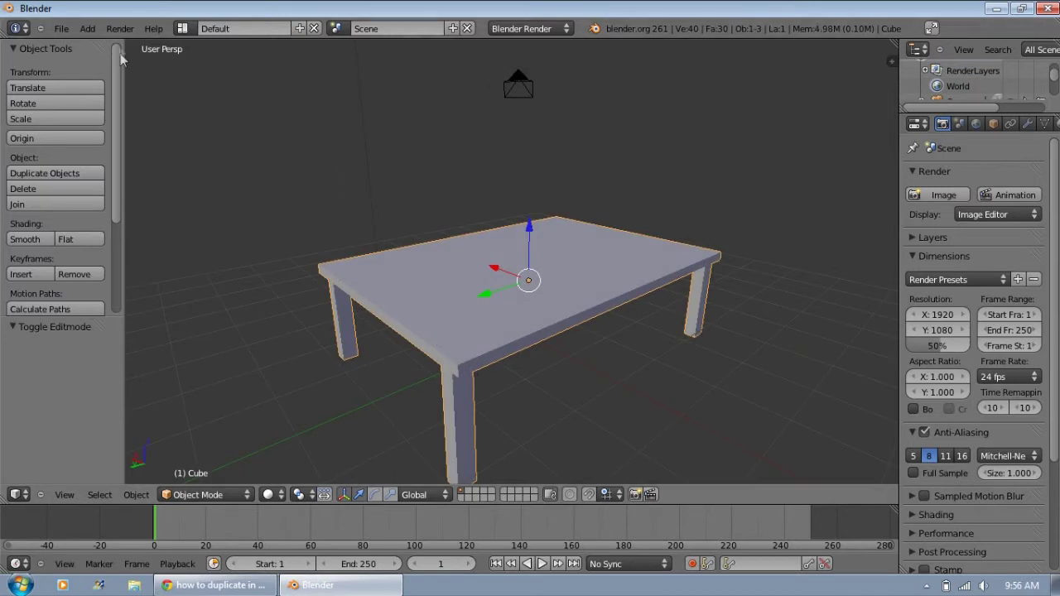
Add a new cube mesh to the scene as a separate object.
left_click(87, 28)
mouse_move(107, 47)
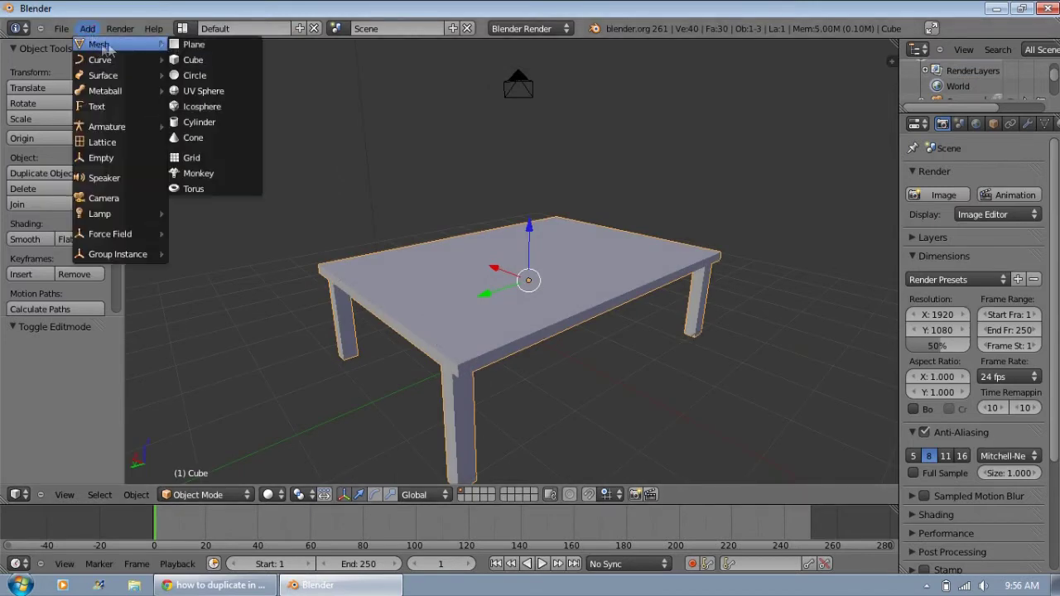
left_click(184, 61)
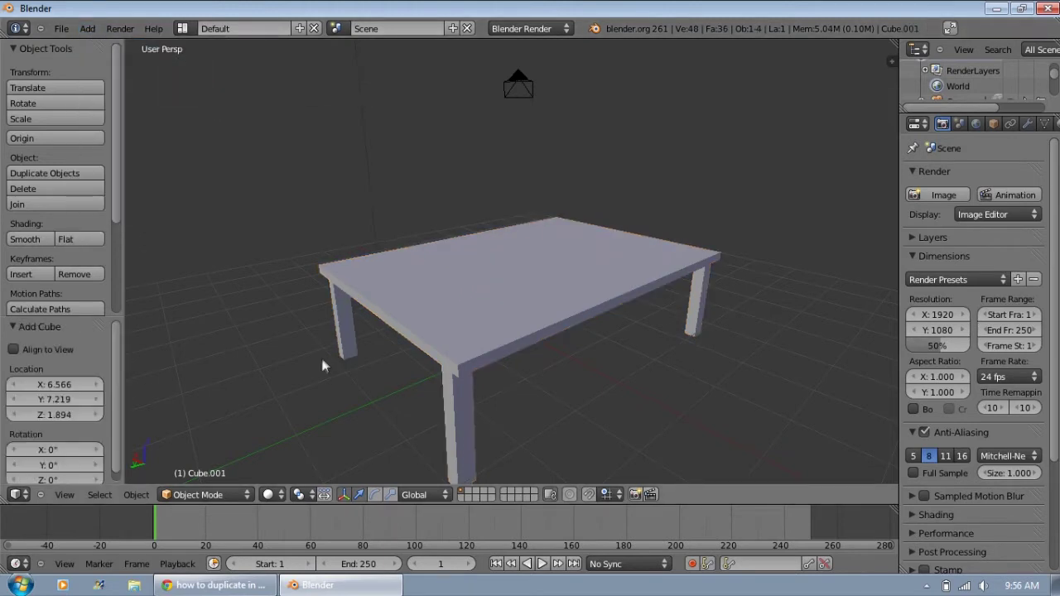
scroll(322, 359, "down", 3)
middle_click_drag(160, 251, 263, 294)
Move the new cube beside the table's long side, including about -3.045 along Y to line it up.
left_click_drag(251, 351, 601, 378)
middle_click_drag(601, 378, 658, 403)
left_click_drag(579, 412, 609, 340)
middle_click_drag(522, 343, 666, 101)
left_click_drag(683, 214, 617, 218)
middle_click_drag(637, 218, 476, 147)
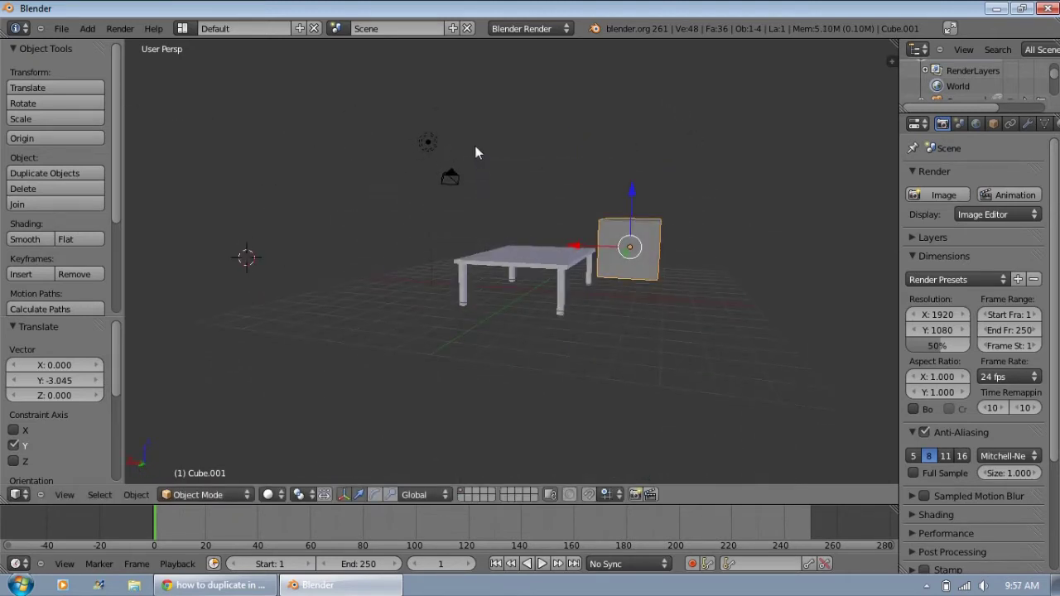
Enter Edit Mode on the new cube and flatten it into a slab, scaling it to about 0.189 along X.
middle_click_drag(514, 204, 514, 228)
scroll(513, 248, "up", 4)
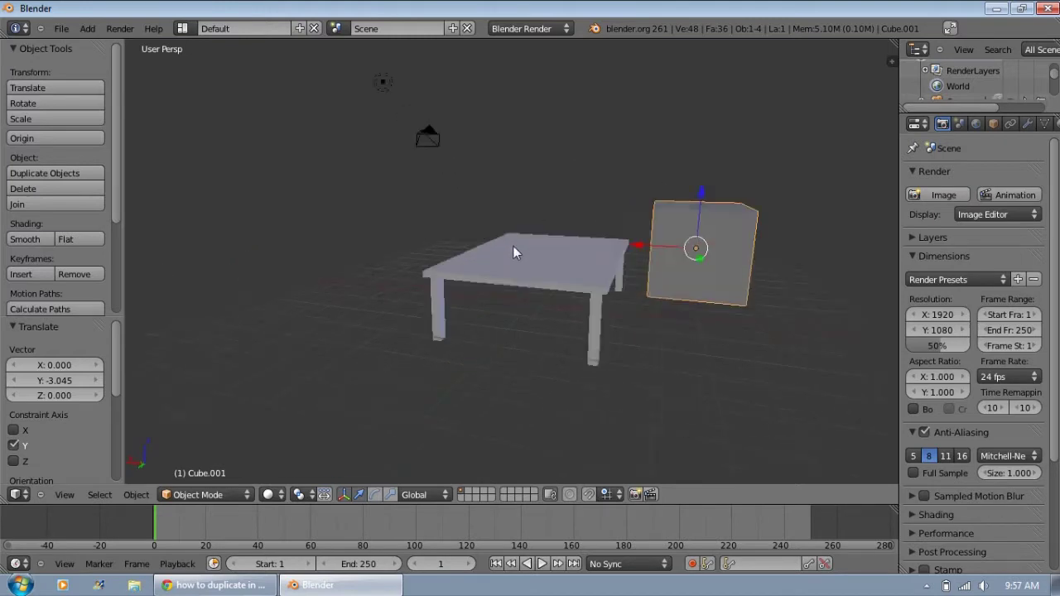
middle_click_drag(577, 302, 636, 280)
middle_click_drag(561, 327, 532, 260)
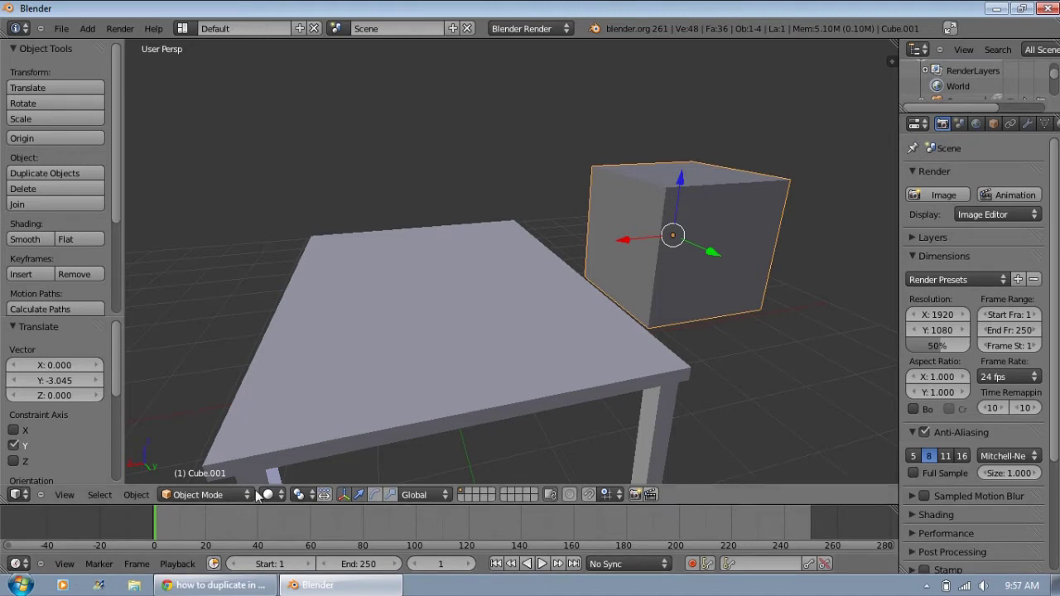
key("Tab")
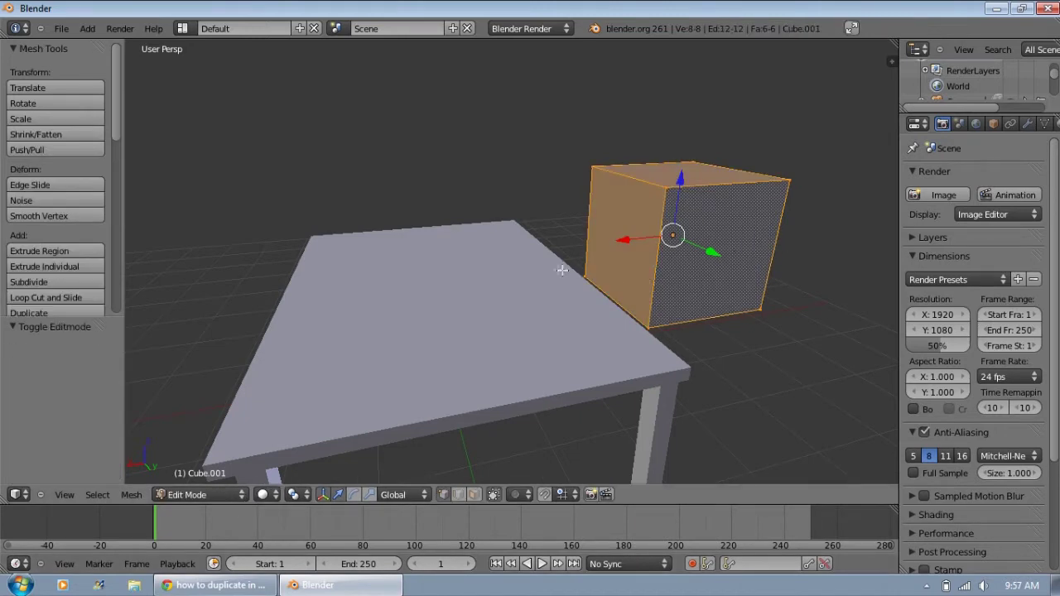
middle_click_drag(741, 302, 697, 333)
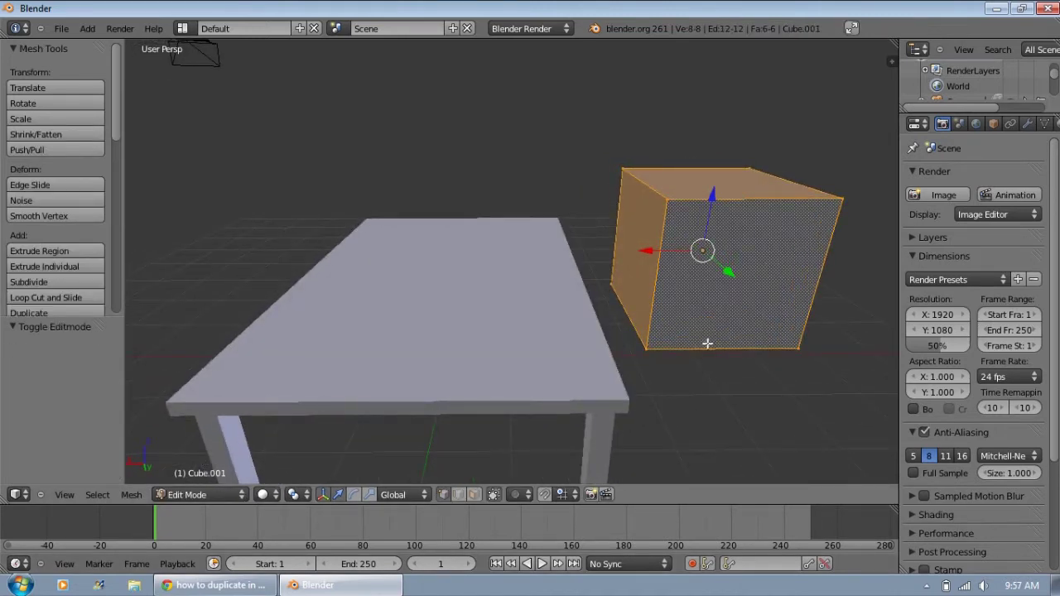
key("s")
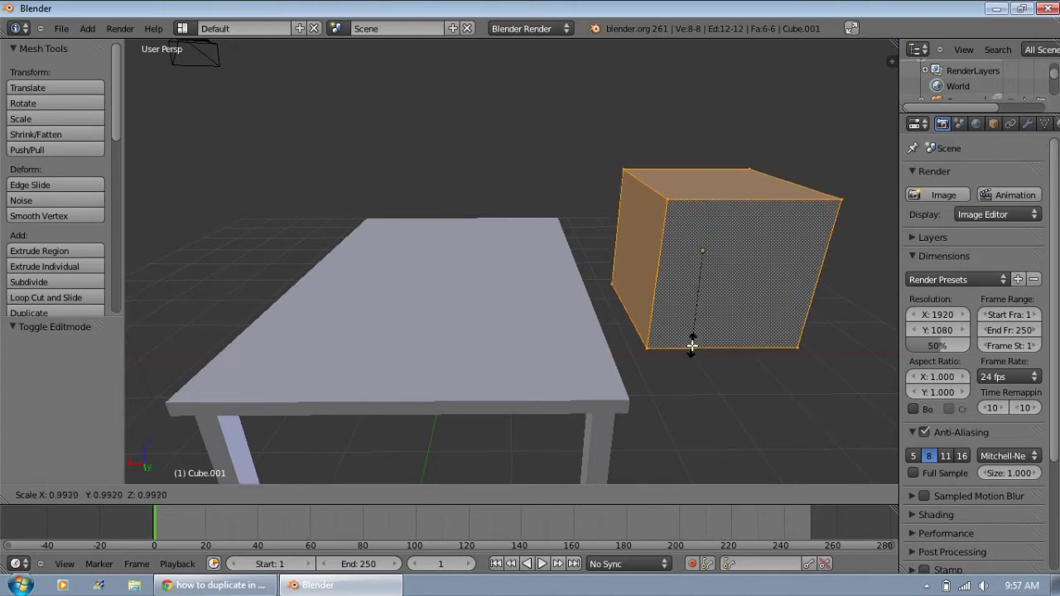
key("x")
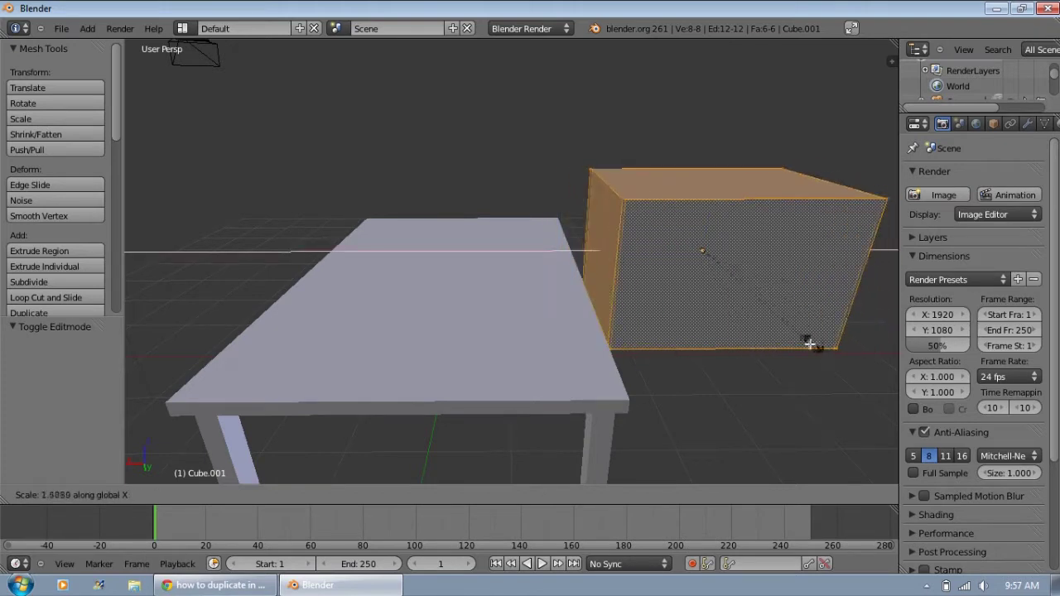
left_click(715, 262)
Enlarge the slab into an upright panel, scaling it about 2.903 along Z and about 3.618 along Y.
middle_click_drag(638, 279, 734, 274)
key("s")
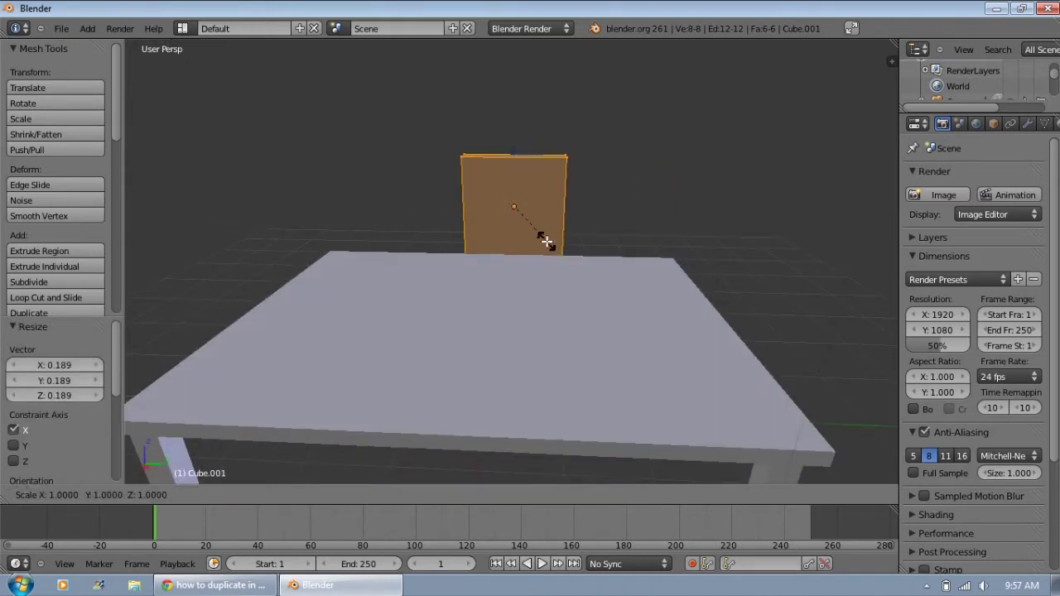
key("z")
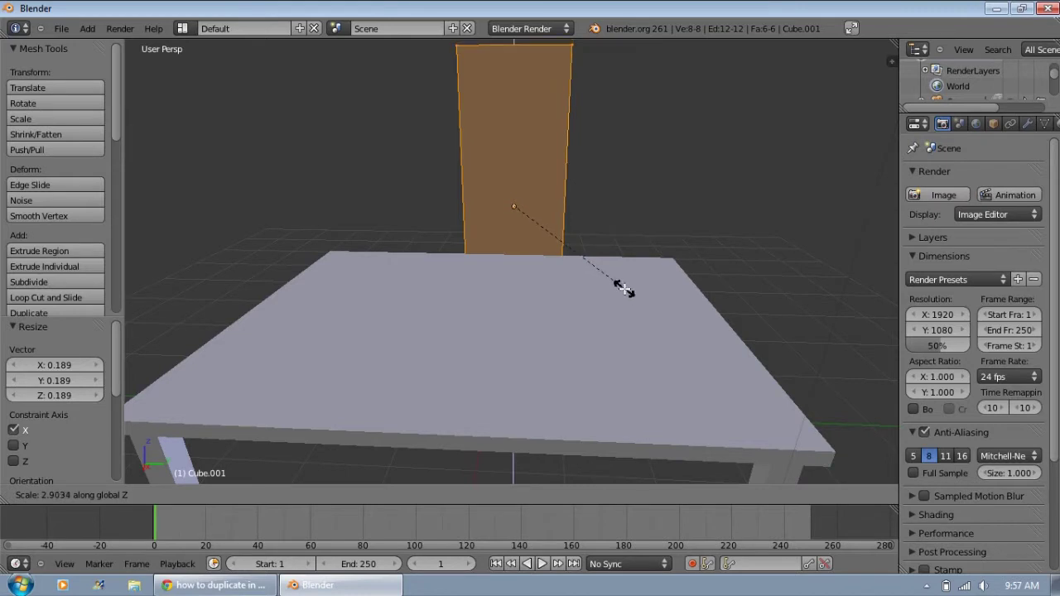
left_click(623, 287)
key("s")
key("y")
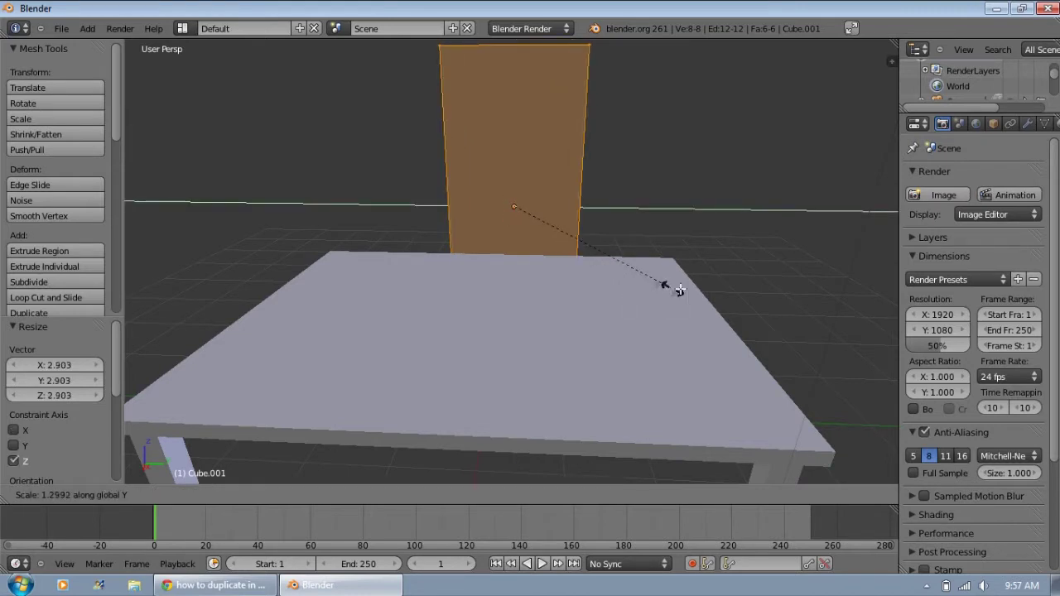
left_click(1004, 279)
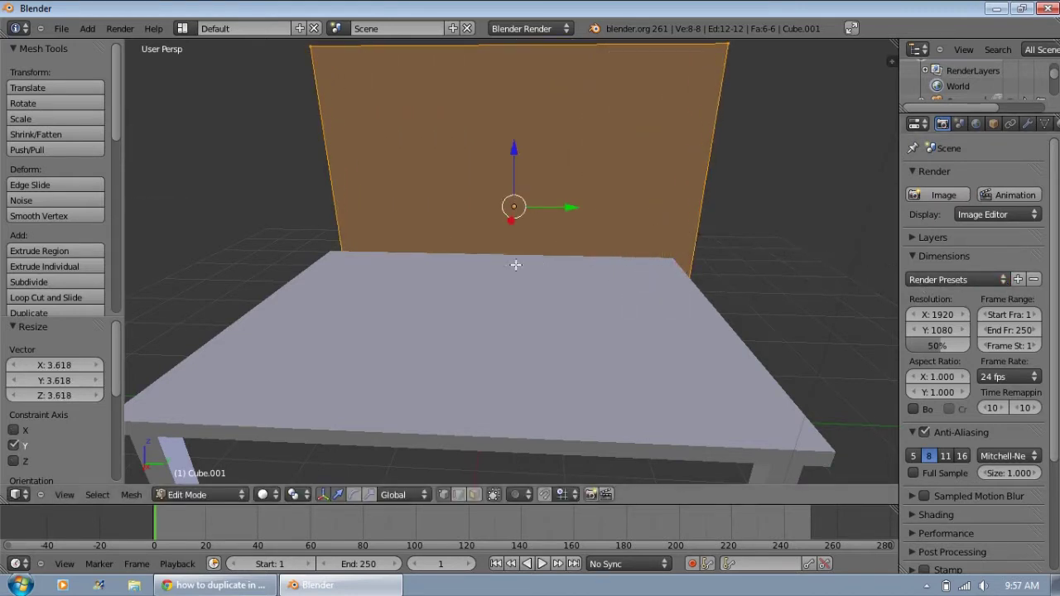
Widen the upright panel by scaling it about 1.636 along Y.
key("s")
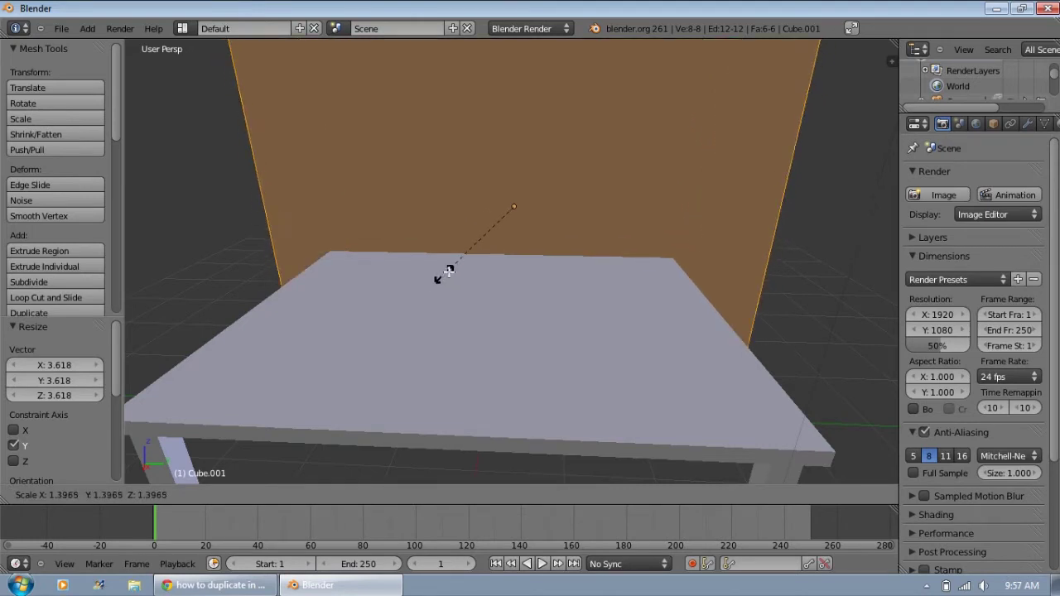
left_click(450, 265)
key("s")
key("y")
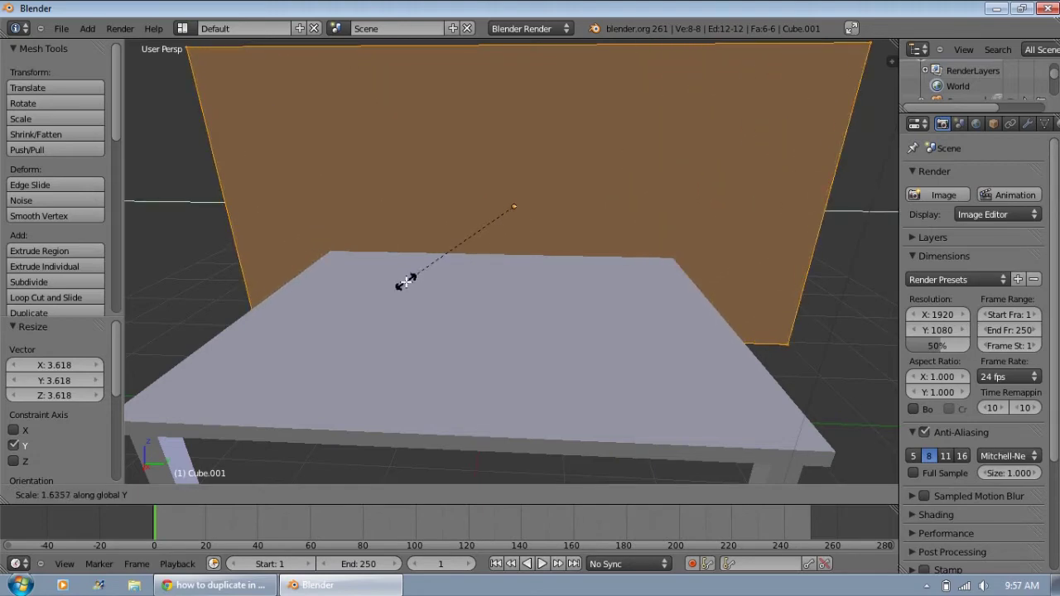
left_click(406, 280)
Move the panel away from the table by about -2.765 along X.
scroll(624, 265, "down", 3)
middle_click_drag(624, 265, 435, 268)
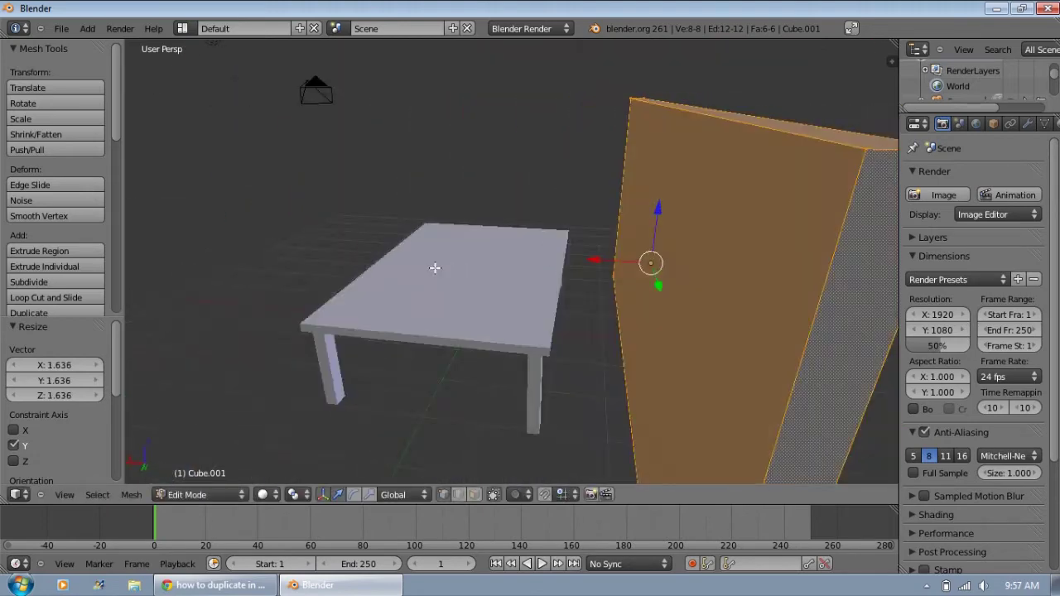
scroll(523, 266, "down", 4)
key("g")
key("x")
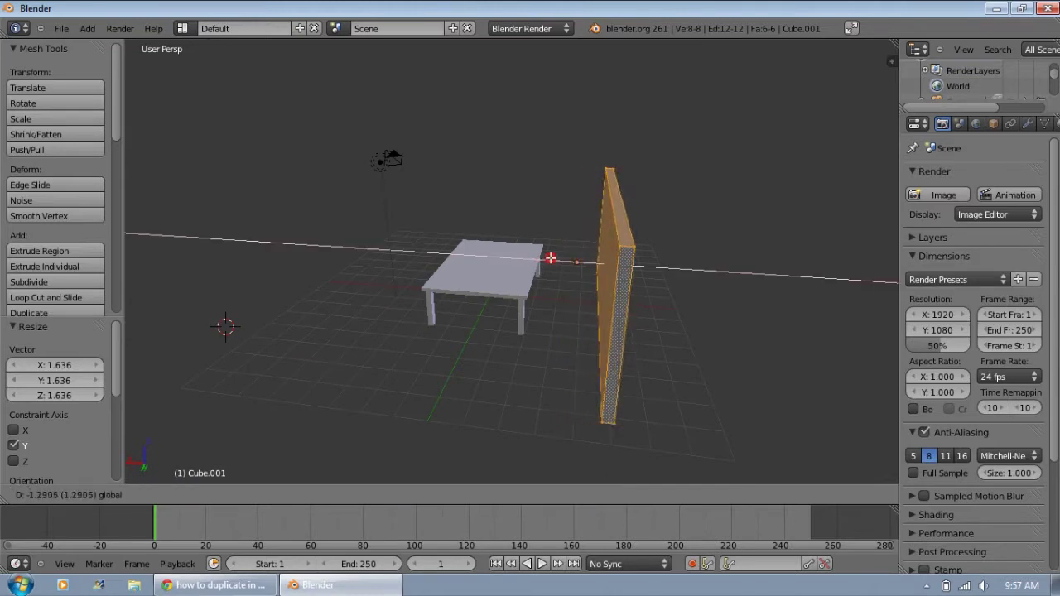
left_click(580, 257)
Widen the panel behind the table further by scaling it about 1.493 along Y.
middle_click_drag(579, 257, 615, 261)
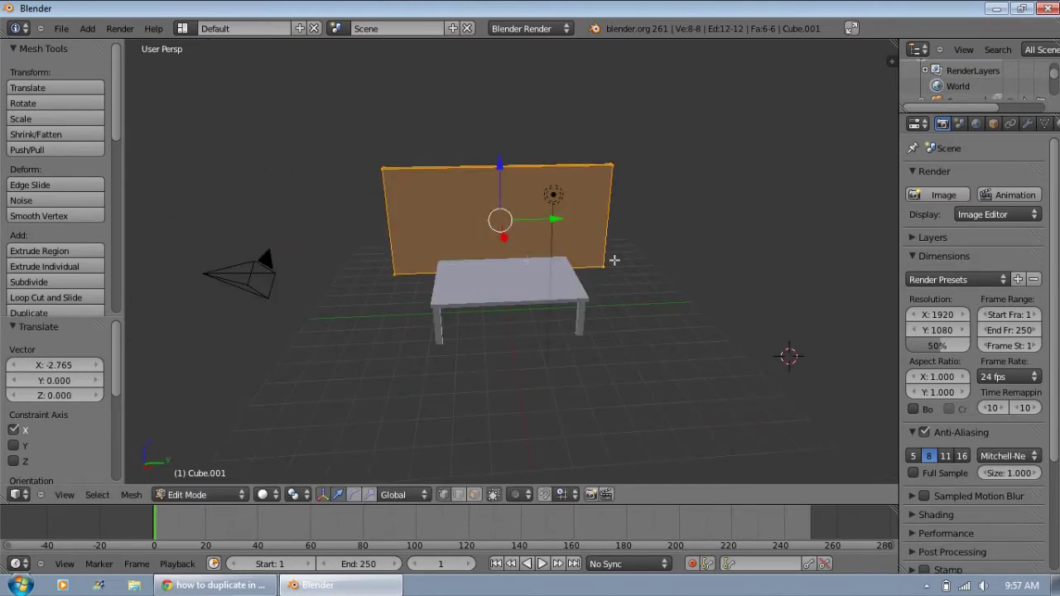
scroll(500, 258, "up", 3)
middle_click_drag(491, 258, 498, 245)
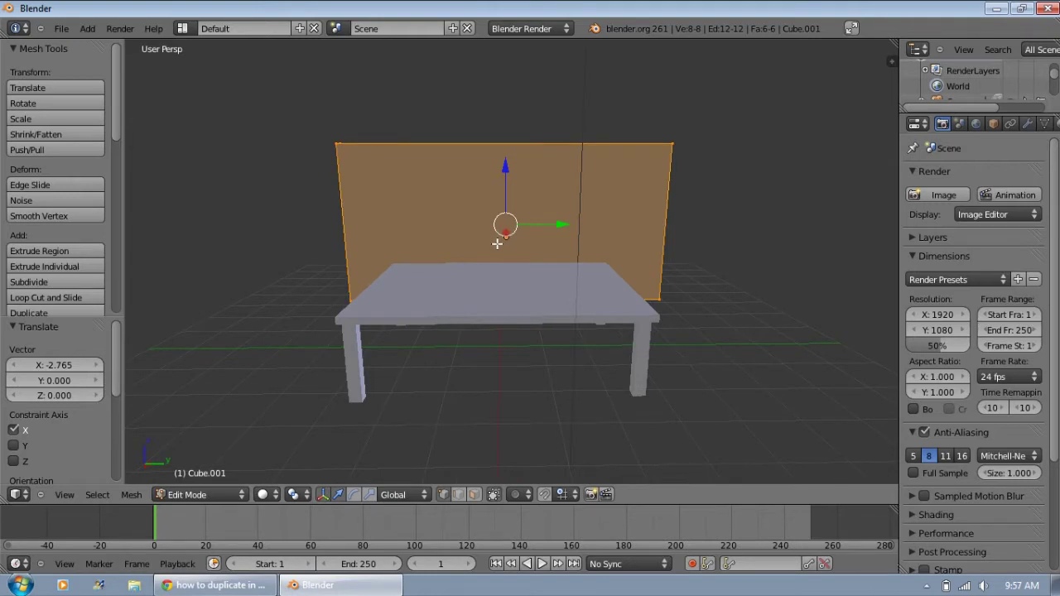
key("s")
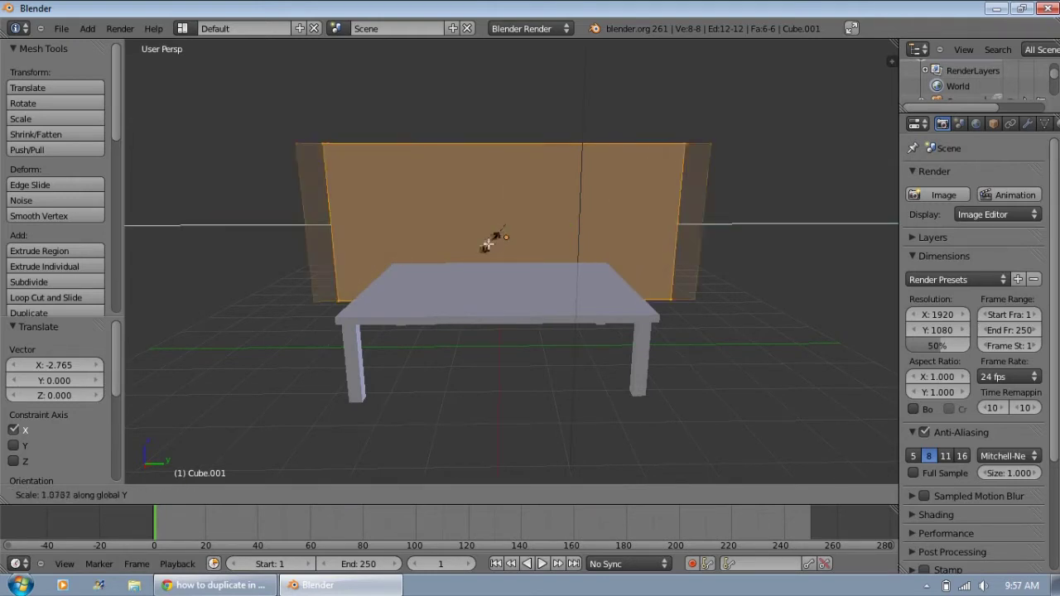
left_click(480, 243)
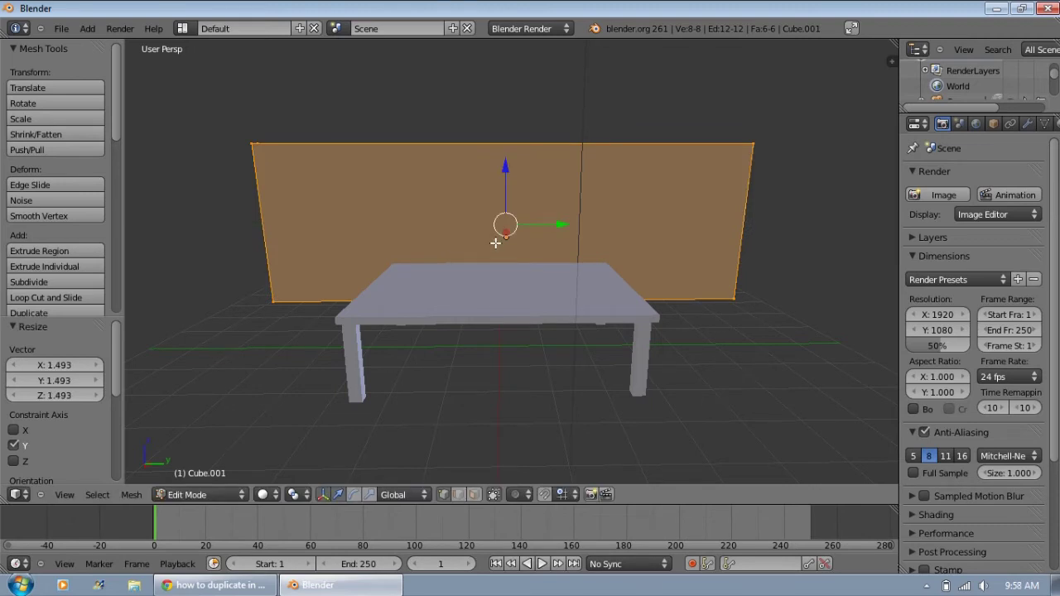
Increase the height of the panel behind the table by scaling it about 1.31 along Z.
key("s")
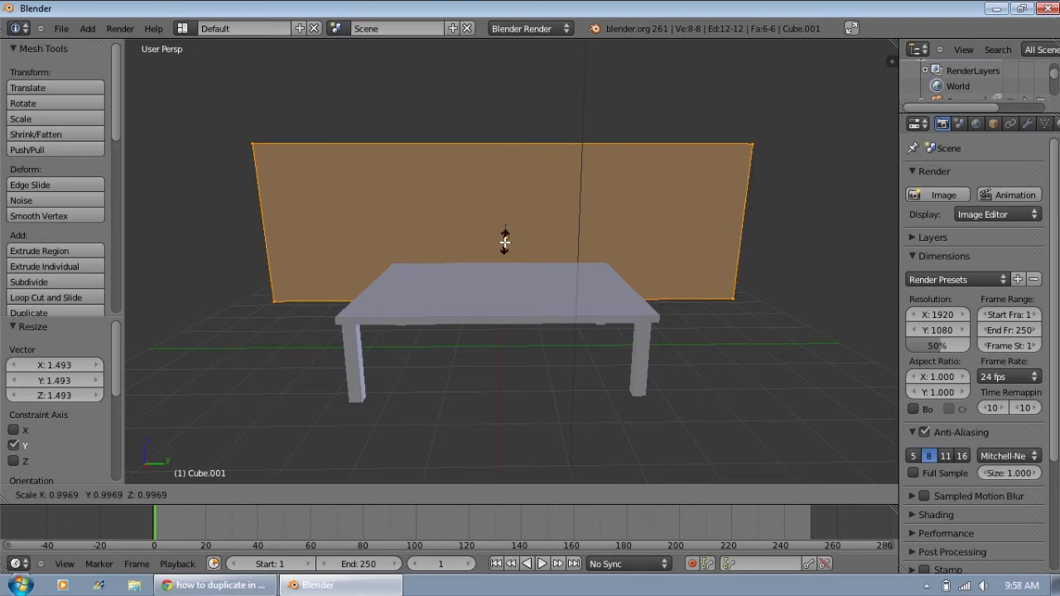
key("z")
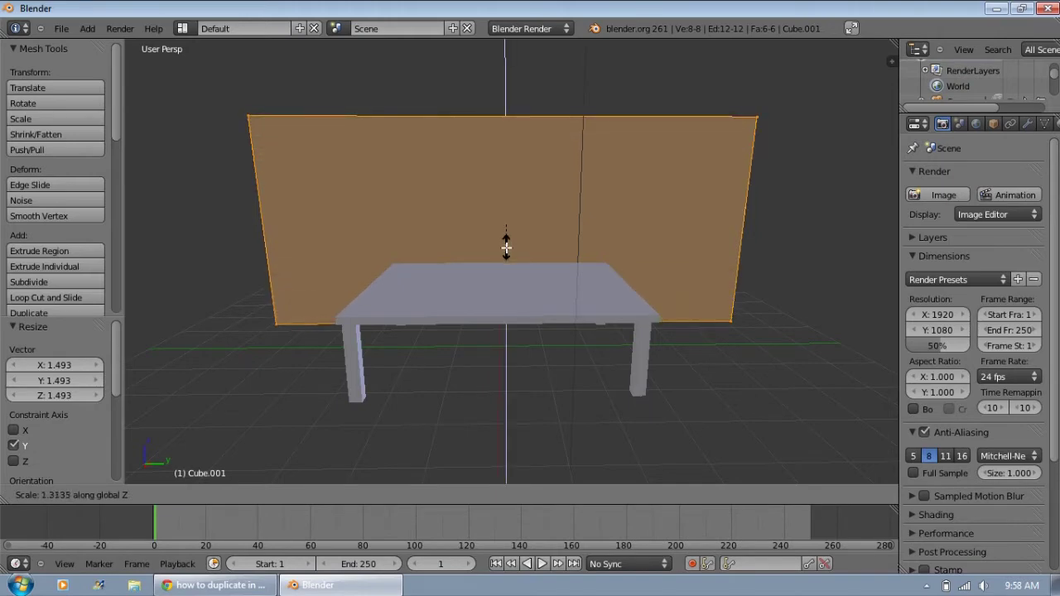
left_click(506, 247)
Raise the taller panel along Z in two moves, the last by about 0.596.
middle_click_drag(525, 256, 628, 205)
left_click_drag(770, 198, 776, 139)
middle_click_drag(645, 298, 530, 166)
left_click_drag(530, 165, 518, 124)
Duplicate the panel, offset about 0.220 in X, 0.936 in Y and -0.542 in Z, and rotate the copy 90 degrees about Z.
mouse_move(483, 260)
middle_mouse_down()
mouse_move(489, 233)
mouse_move(486, 241)
middle_mouse_up()
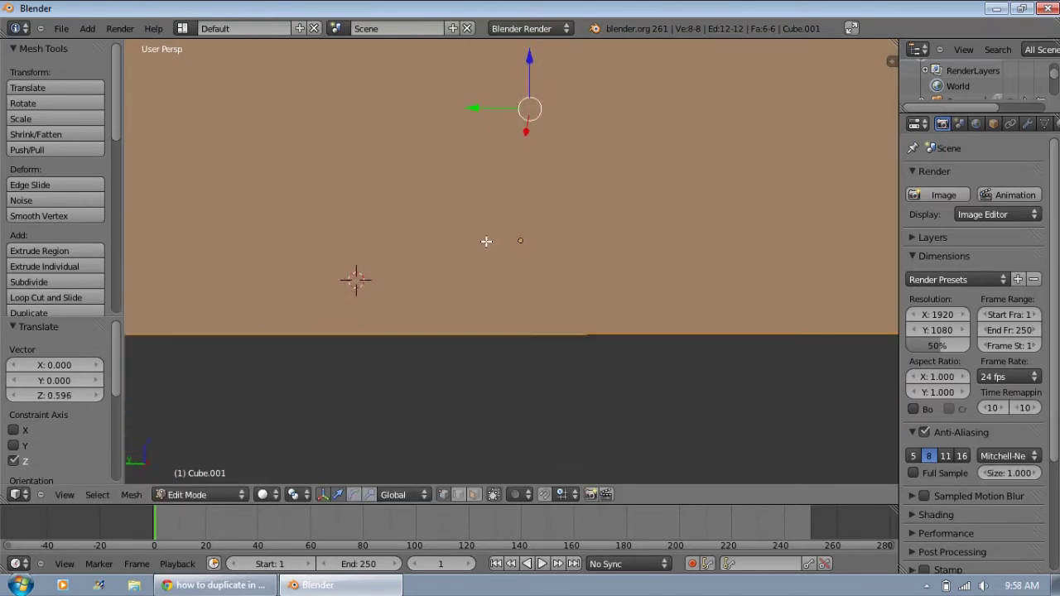
middle_click_drag(356, 244, 493, 327)
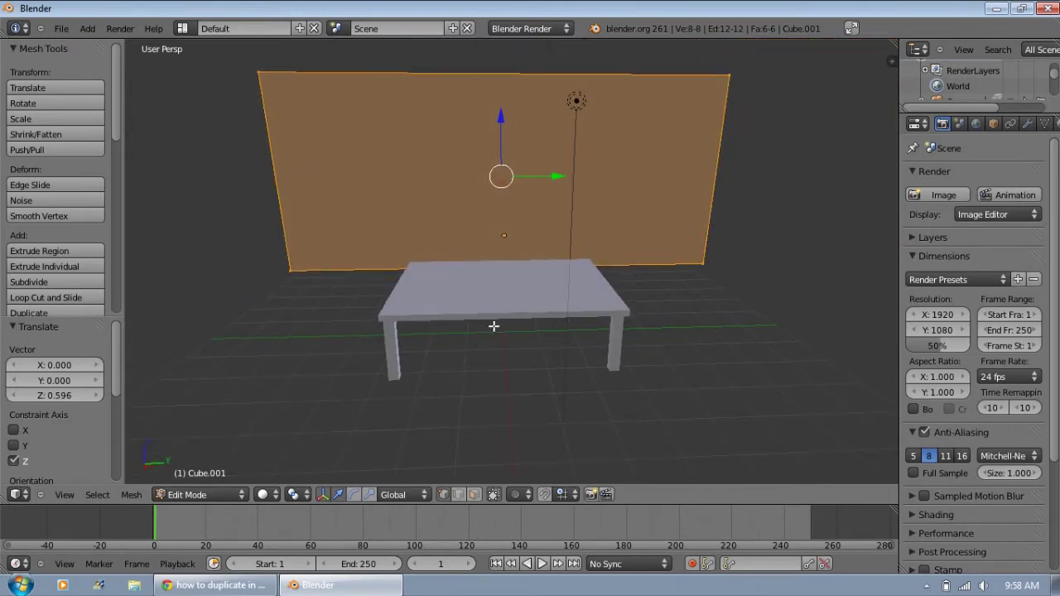
key("shift+d")
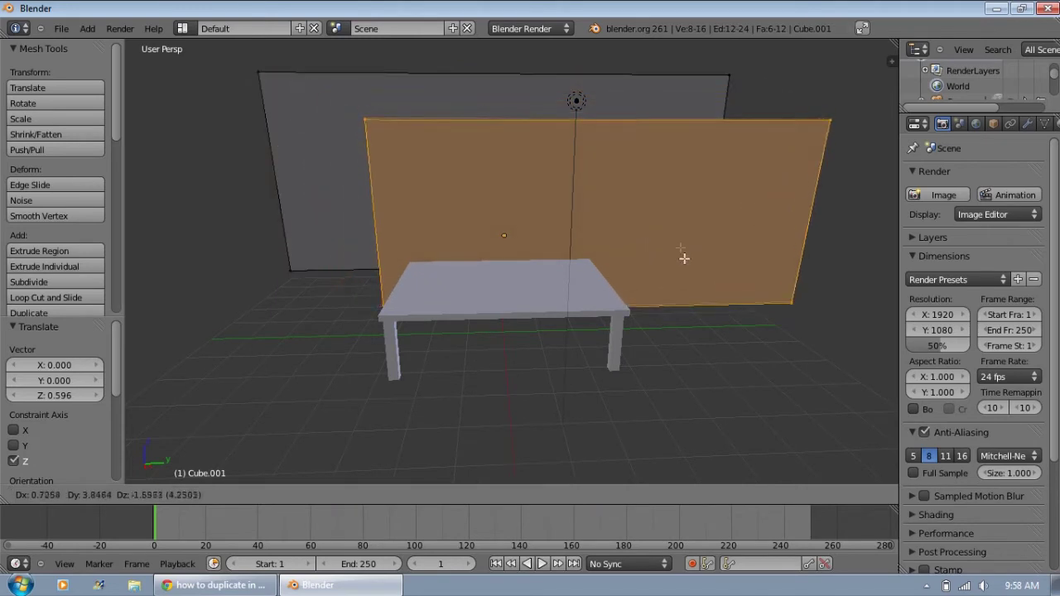
left_click(611, 229)
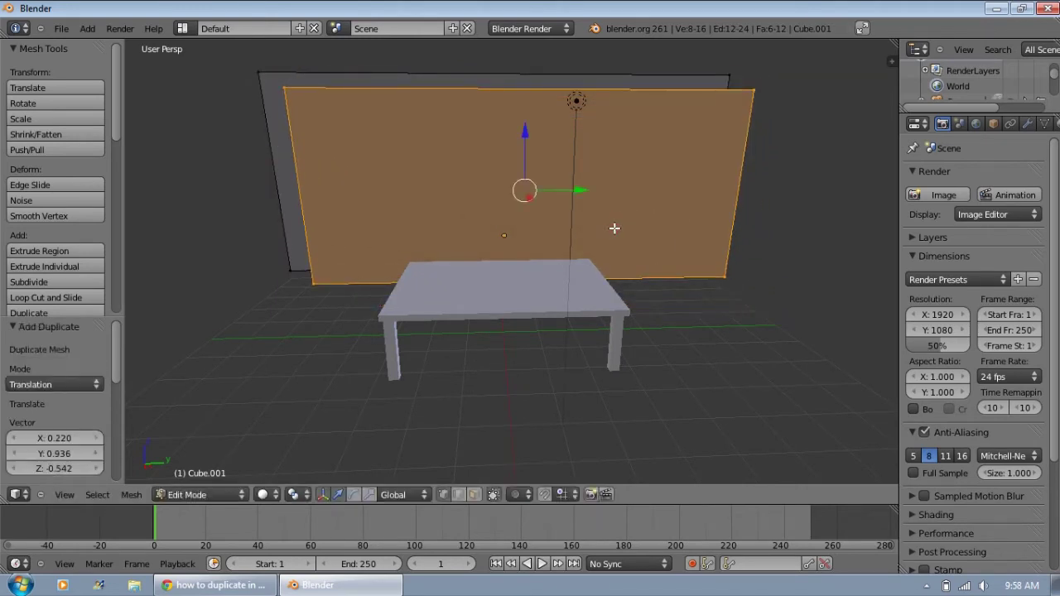
type("r90")
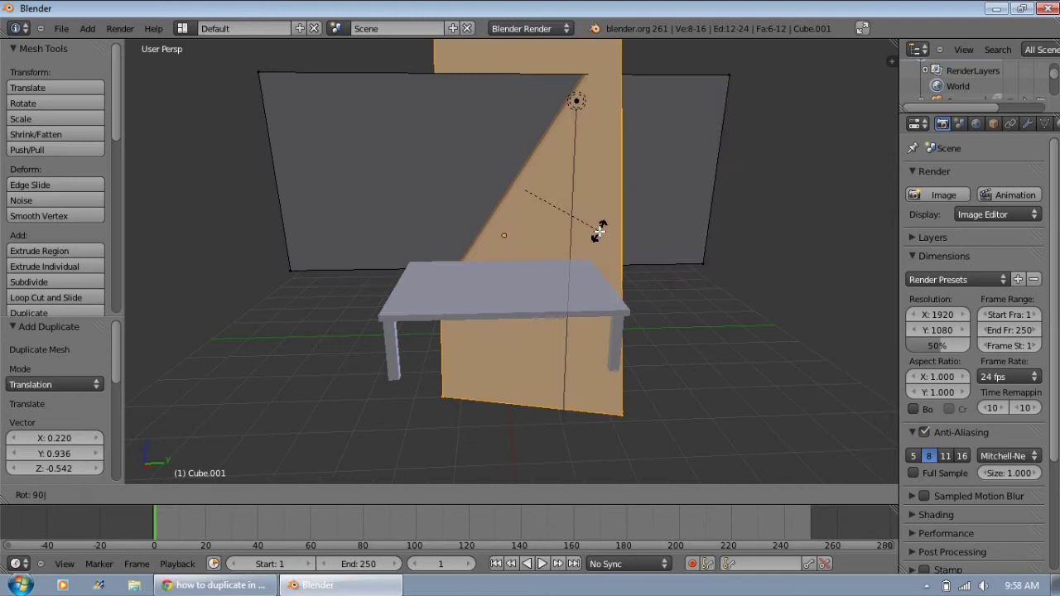
type("x")
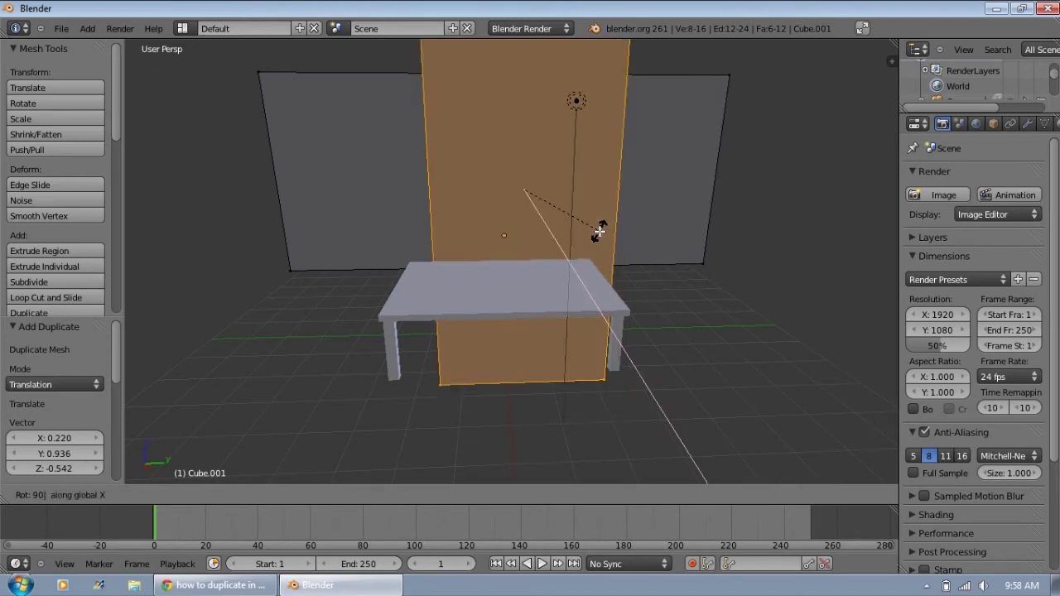
type("yz")
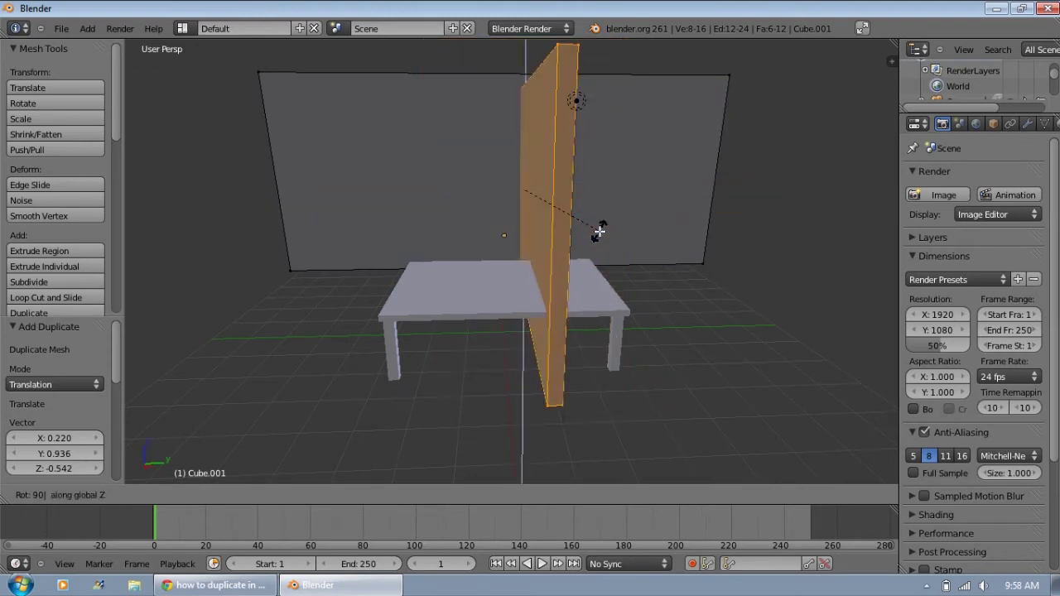
key("Return")
Move the rotated panel about 5.842 along Y and about 8.330 along X to form the side wall.
middle_click_drag(423, 205, 377, 188)
key("g")
key("y")
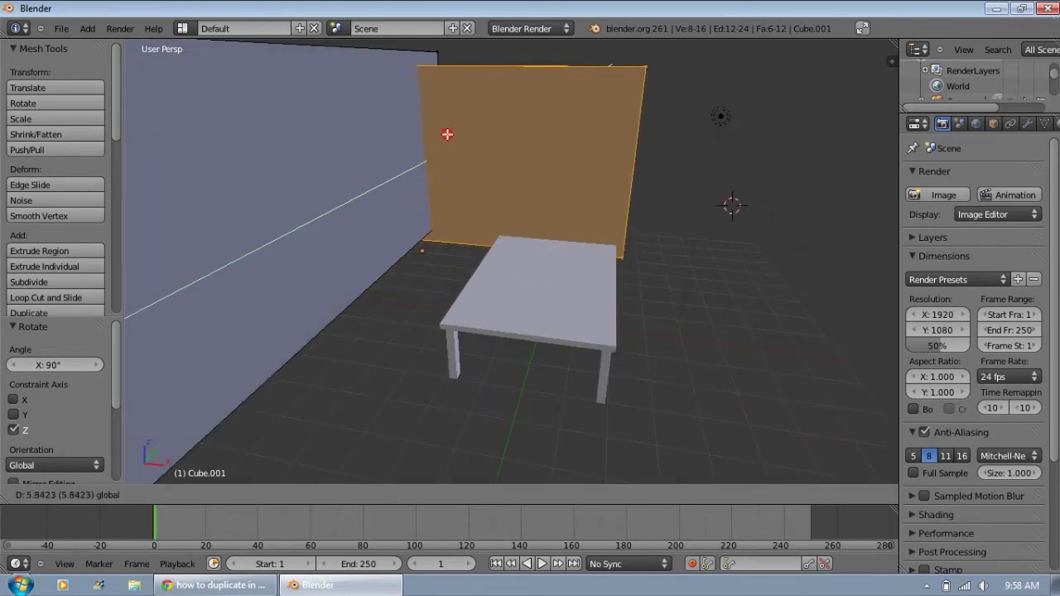
left_click(447, 134)
key("shift+d")
key("x")
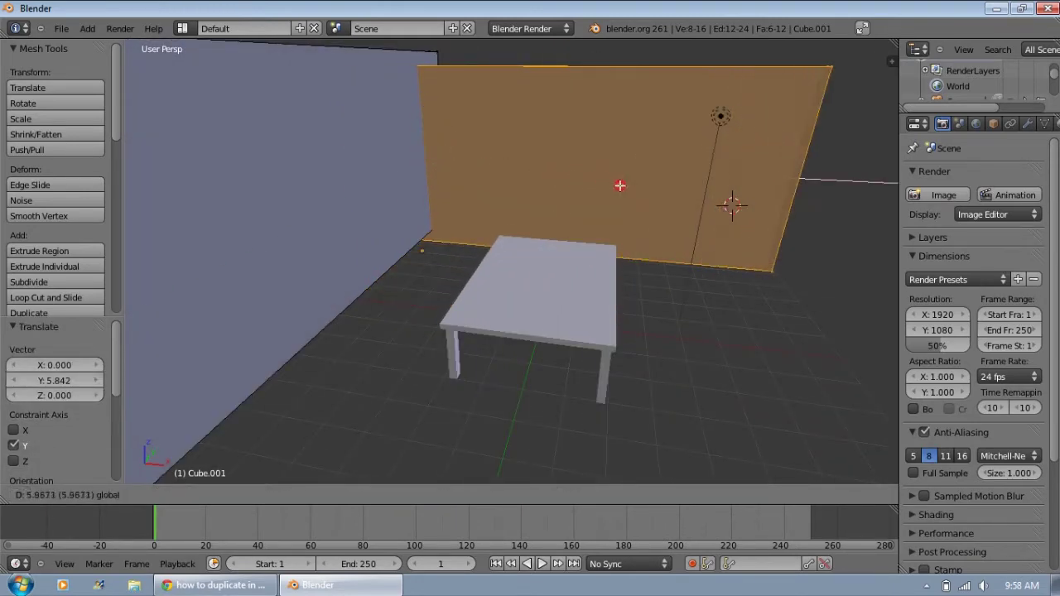
left_click(674, 189)
Raise the side wall about 0.521 along Z to line up with the first wall.
middle_click_drag(669, 248, 612, 240)
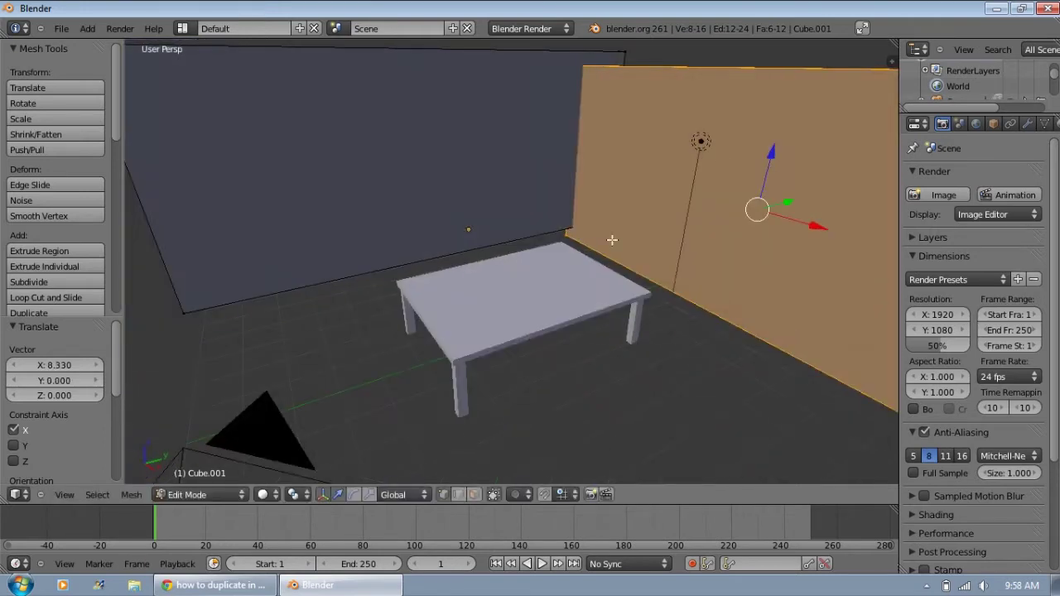
key("shift+d")
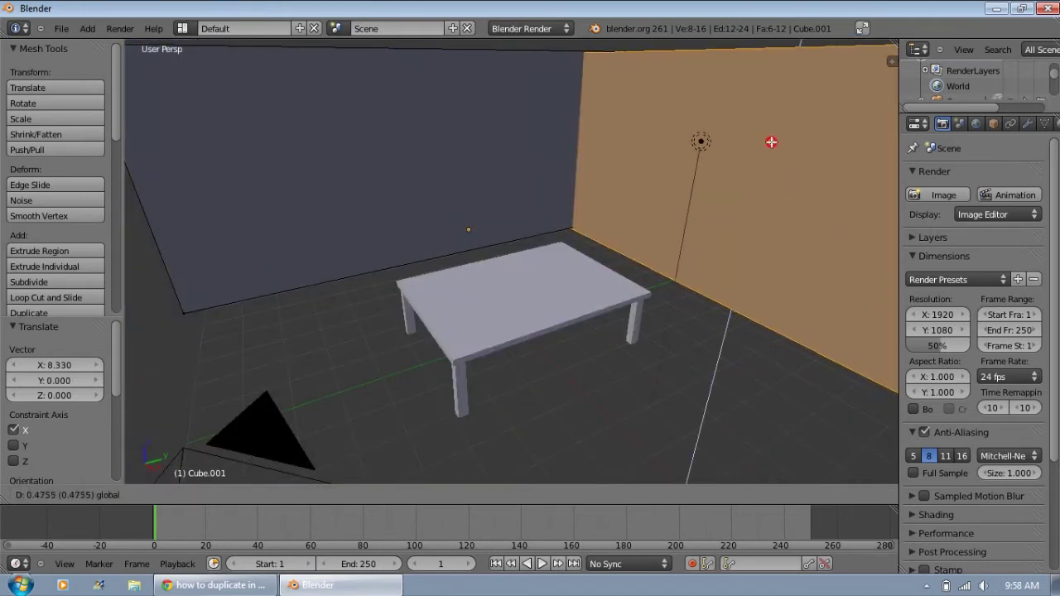
left_click(770, 141)
Move the side wall about 1.791 along Y to meet the end of the first wall.
scroll(475, 243, "up", 5)
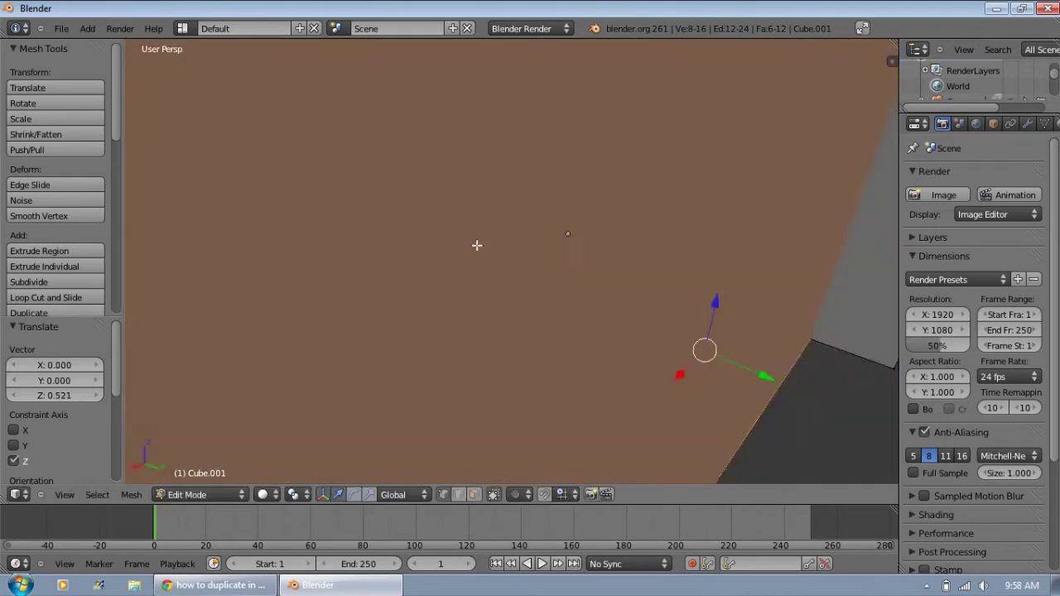
middle_click_drag(476, 243, 456, 242)
scroll(461, 320, "down", 5)
middle_click_drag(461, 319, 785, 331)
key("shift+d")
key("y")
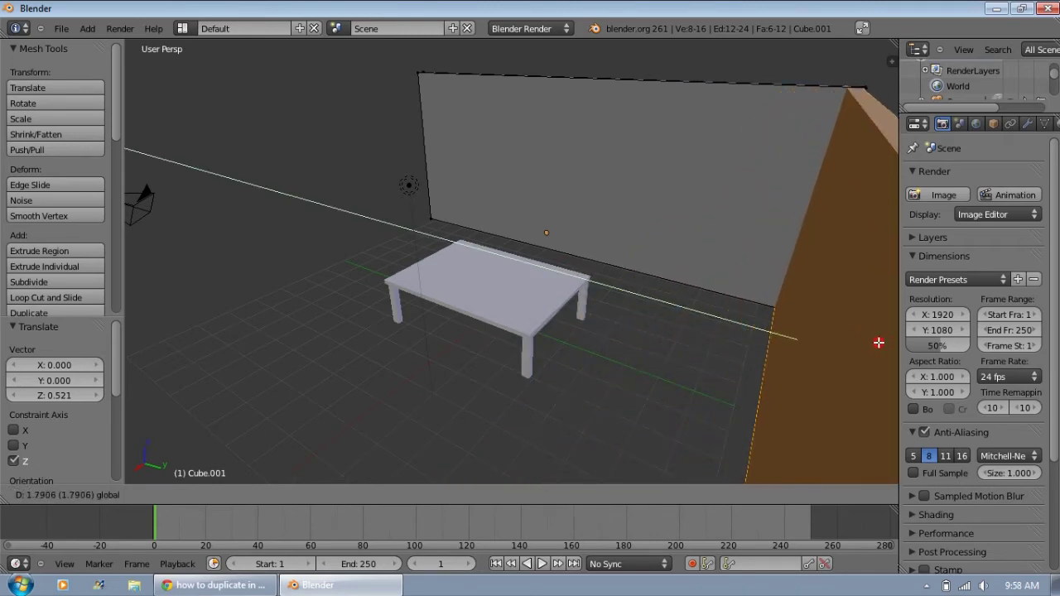
left_click(879, 342)
Return the walls to Object Mode and select the table.
middle_click_drag(457, 343, 343, 292)
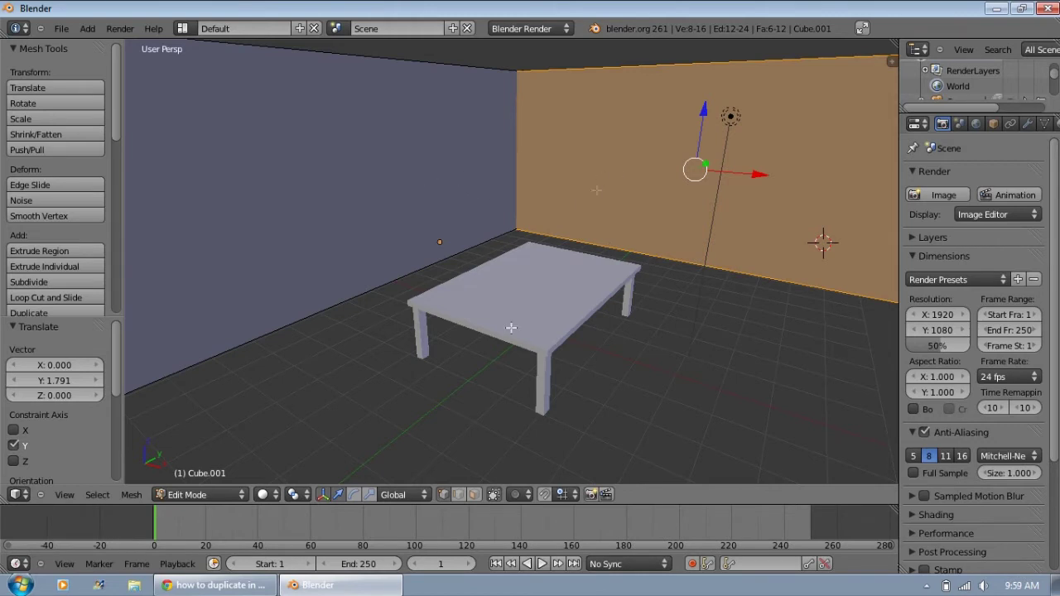
left_click(238, 494)
left_click(220, 480)
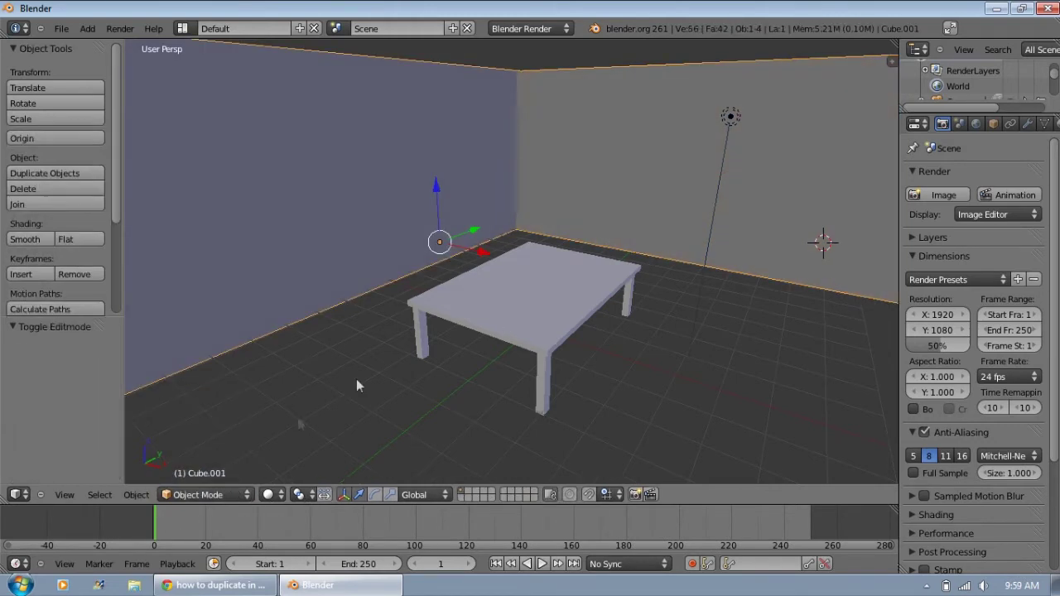
mouse_move(433, 186)
left_mouse_down()
mouse_move(430, 130)
mouse_move(437, 197)
mouse_move(437, 185)
left_mouse_up()
right_click(559, 356)
Lower the table about 0.851 along Z, working in the front view.
left_click_drag(535, 240, 531, 204)
middle_click_drag(632, 352, 520, 292)
middle_click_drag(507, 380, 502, 386)
left_click(65, 495)
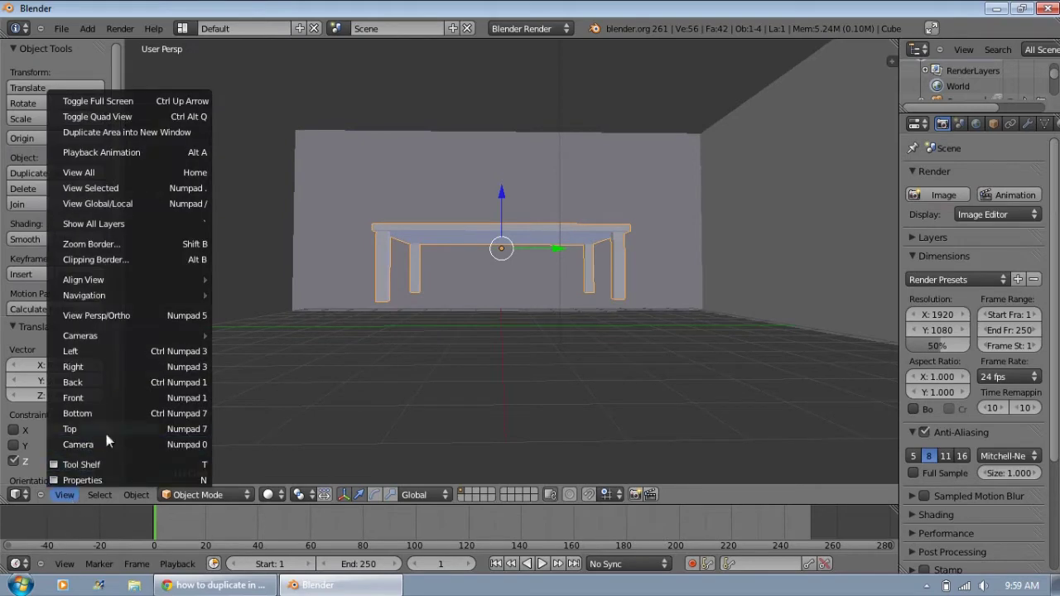
left_click(96, 398)
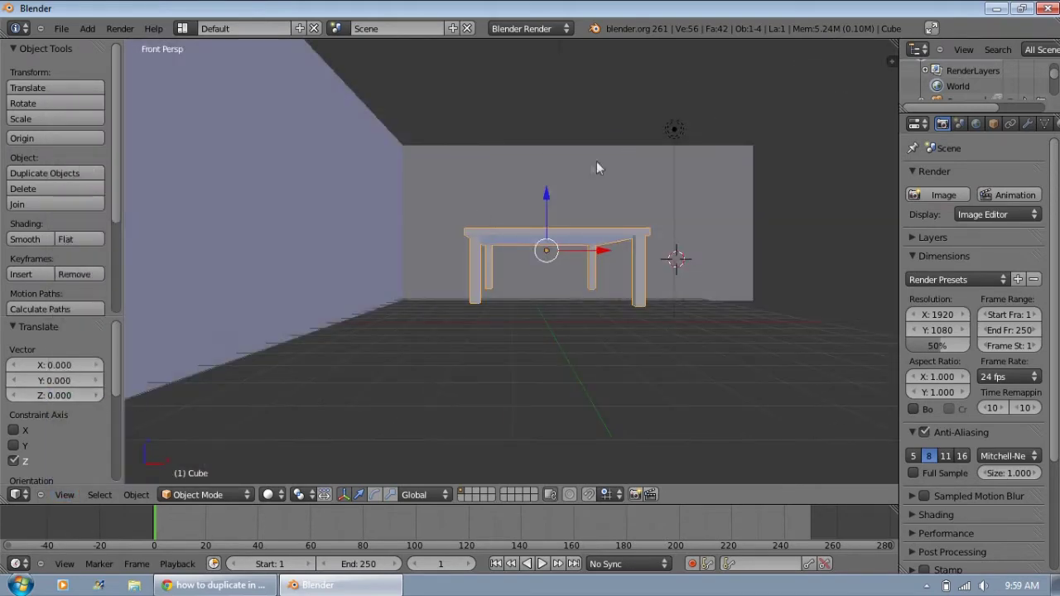
left_click_drag(544, 195, 543, 225)
middle_click_drag(489, 404, 571, 372)
left_click(211, 495)
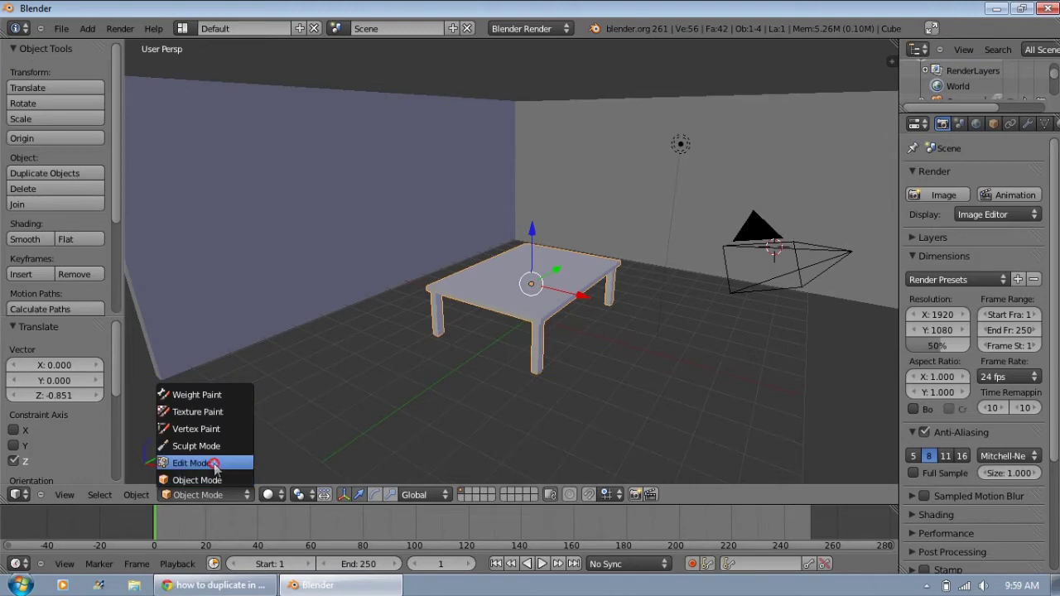
left_click(214, 466)
middle_click_drag(422, 236, 464, 210)
left_click(203, 494)
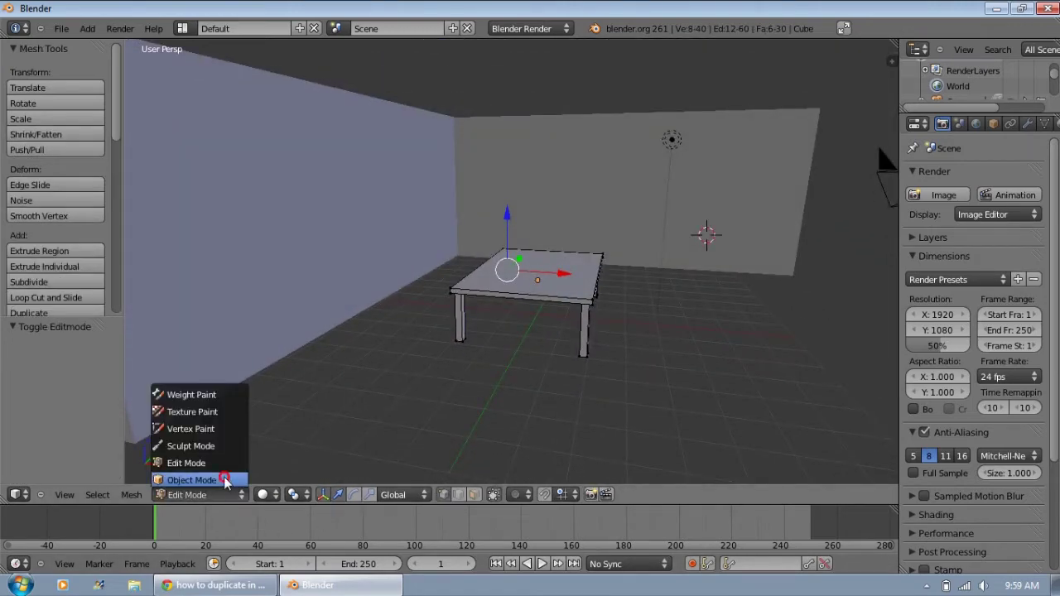
left_click(211, 480)
Select the wall object and enter Edit Mode on it.
right_click(639, 199)
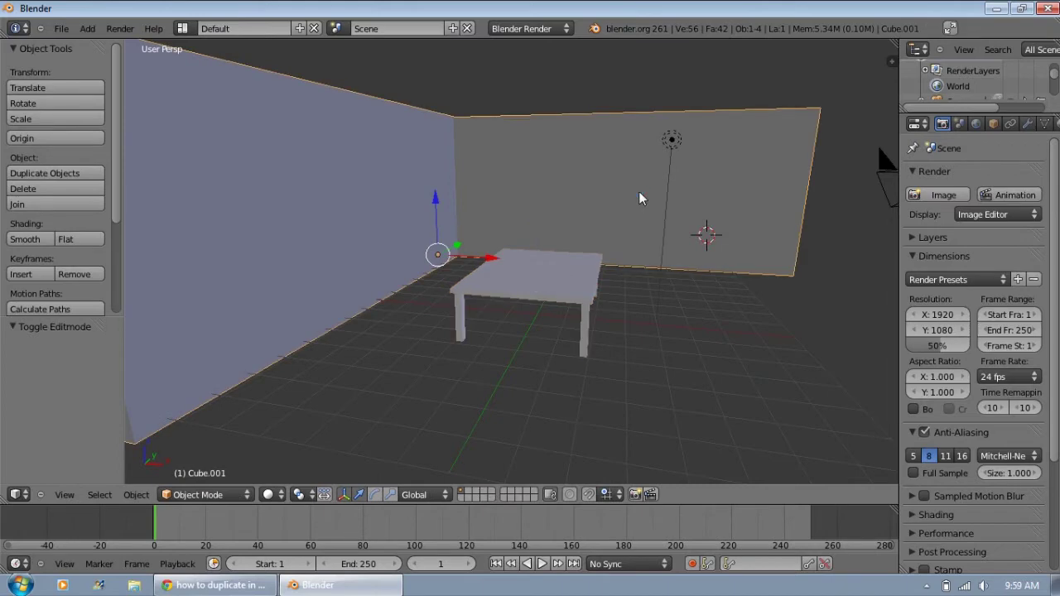
left_click(217, 494)
left_click(224, 461)
Subdivide the side wall twice with one cut each time, dividing it into a four-by-four grid of faces.
scroll(619, 229, "up", 2)
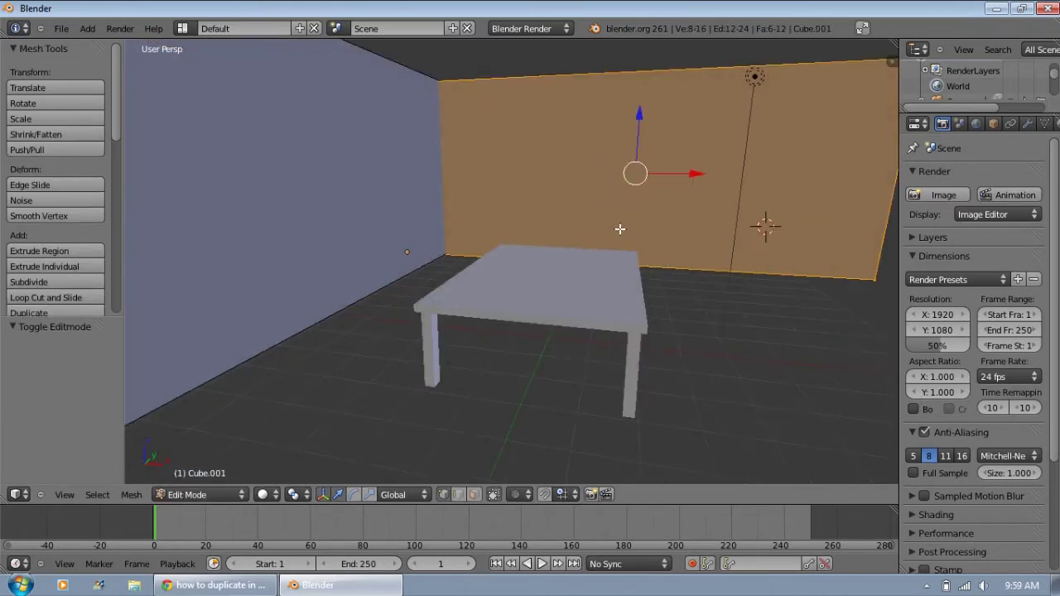
scroll(579, 265, "up", 4)
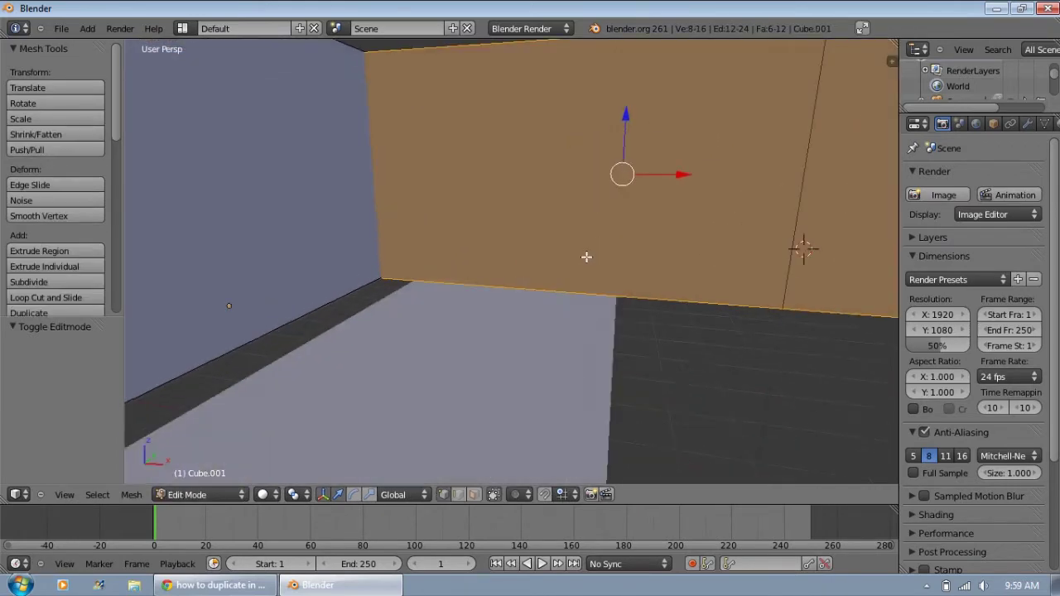
middle_click_drag(563, 270, 616, 228)
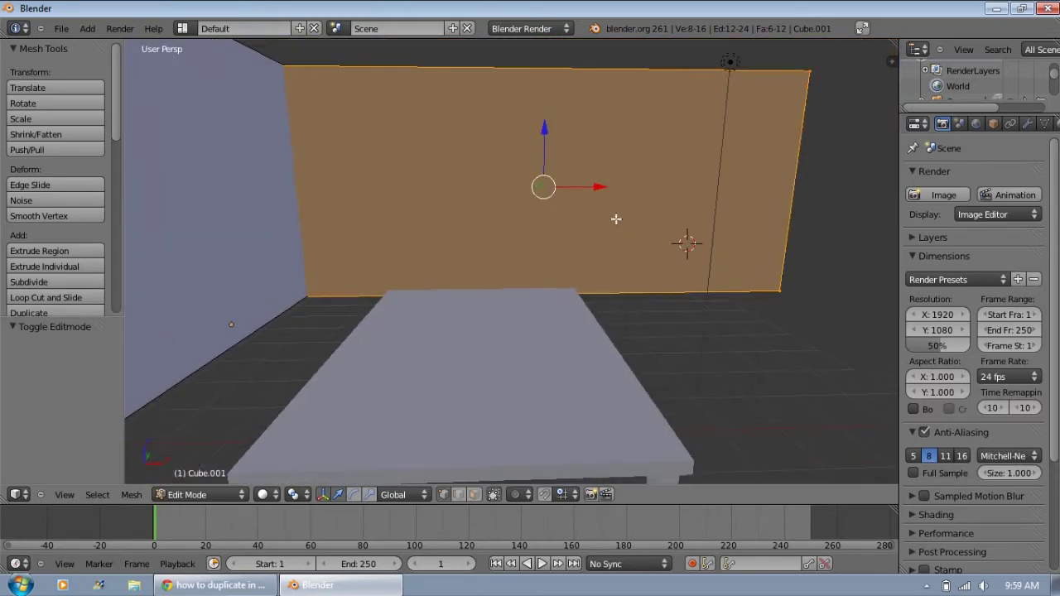
key("w")
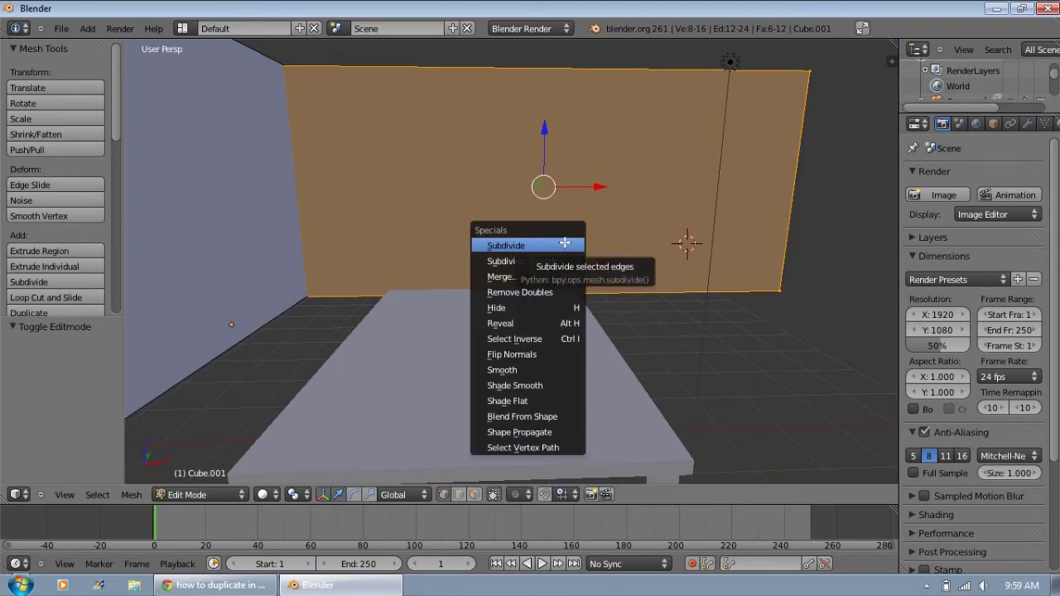
left_click(564, 243)
key("w")
left_click(566, 245)
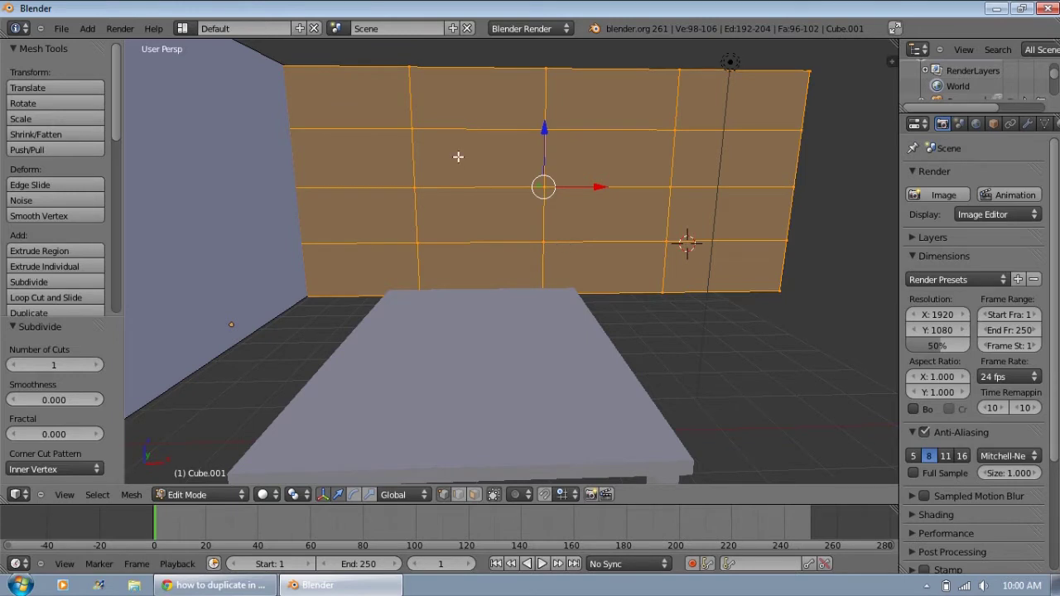
Switch to face selection and select the side wall's inner face in the second row from the top, second column from the corner.
scroll(458, 157, "up", 1)
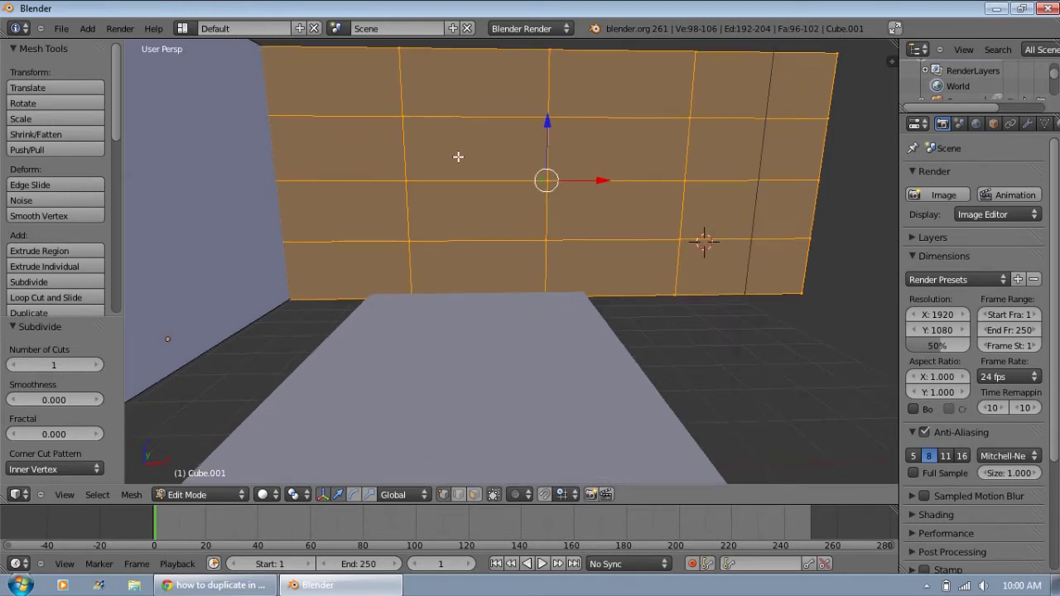
left_click(474, 494)
right_click(482, 149)
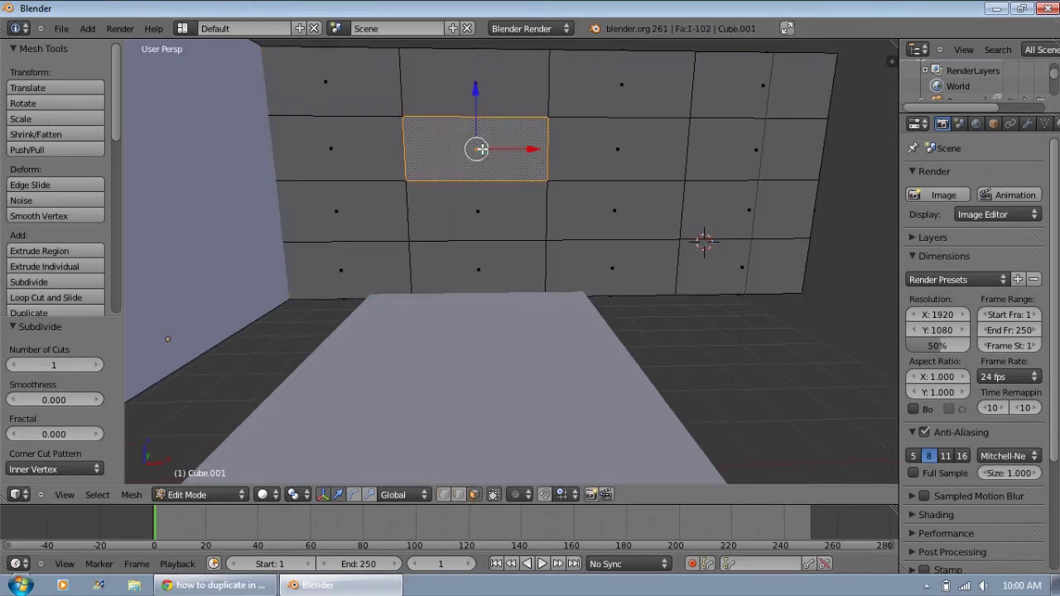
Delete the matching face on the outer side of the side wall, using the Faces option.
middle_click_drag(587, 200, 573, 164)
scroll(594, 230, "down", 8)
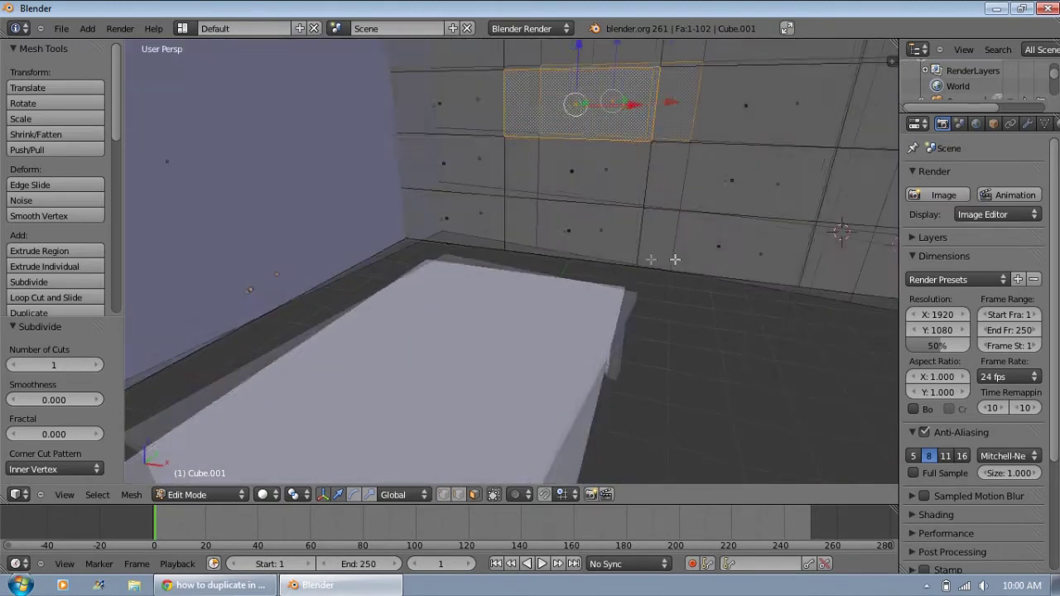
scroll(538, 254, "down", 4)
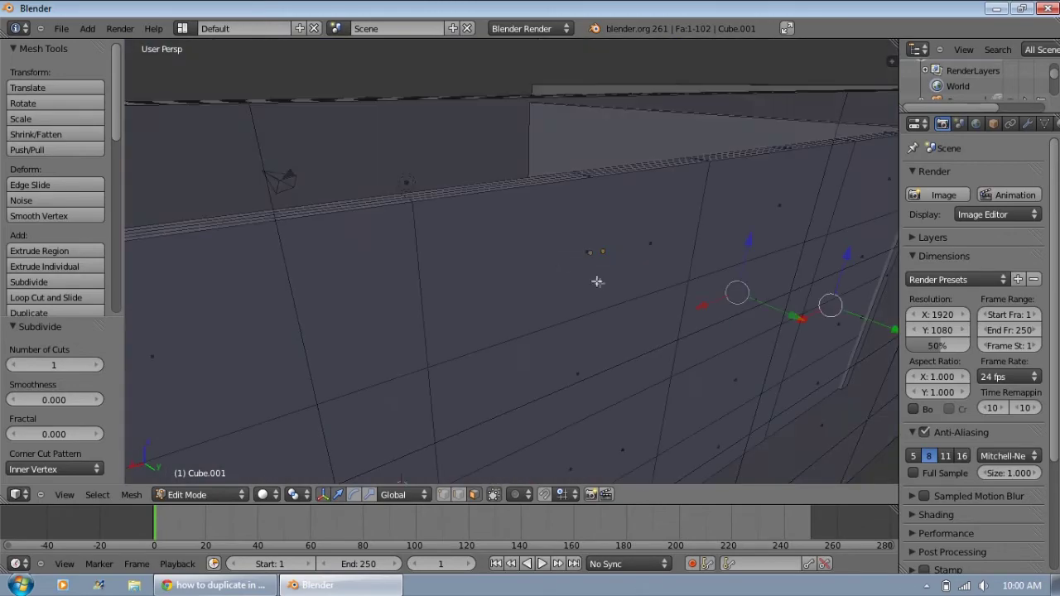
middle_click_drag(574, 284, 580, 348)
key("KP_Decimal")
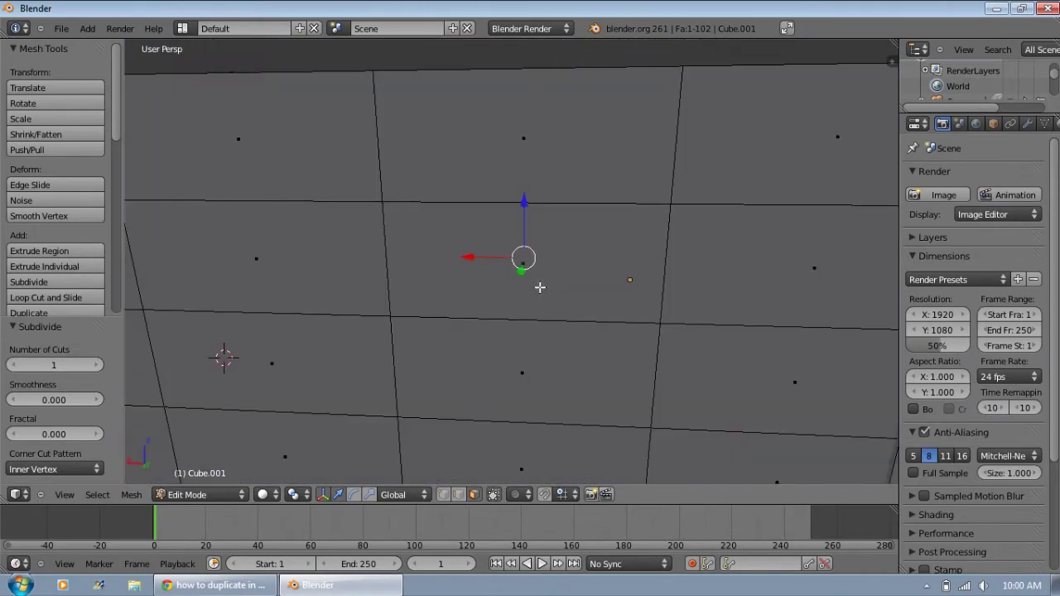
scroll(540, 287, "down", 6)
middle_click_drag(704, 354, 676, 335)
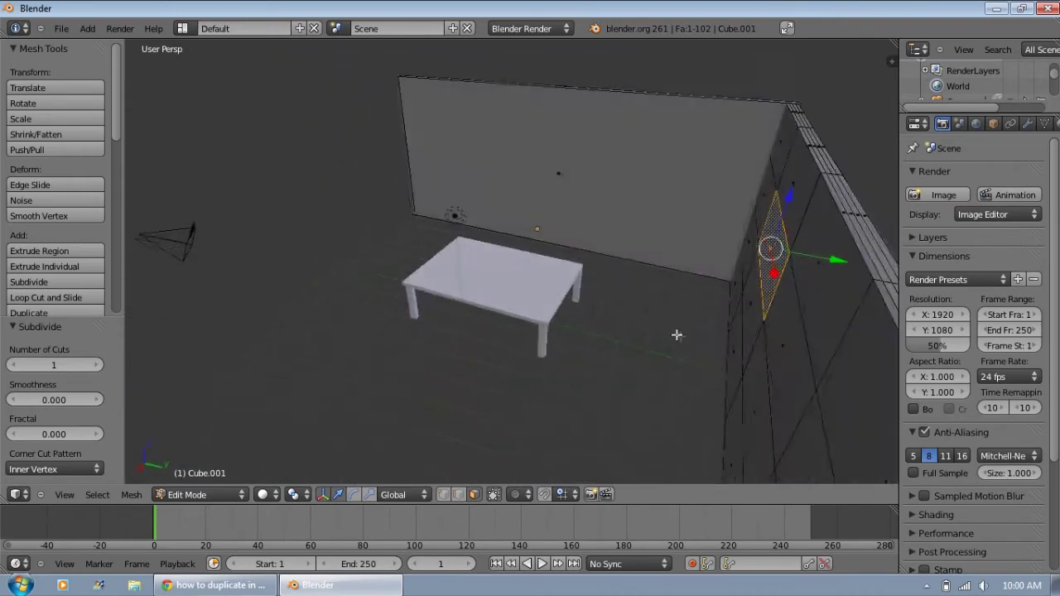
key("KP_Decimal")
right_click(611, 286)
key("x")
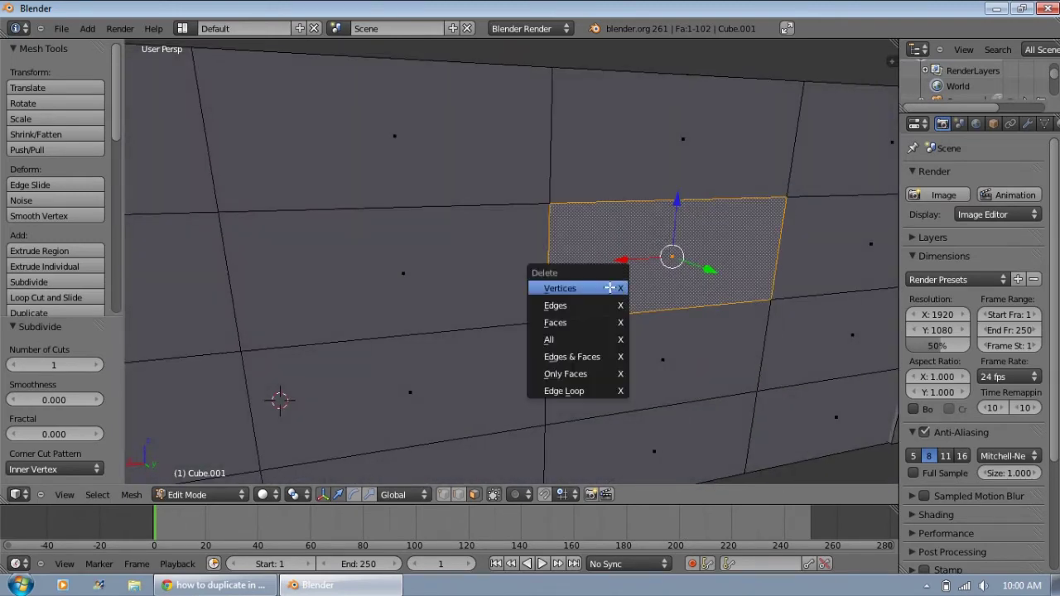
left_click(605, 322)
Select the side wall's inner window face and extrude it outward by about 1.5 units, through the wall thickness.
right_click(638, 269)
middle_click_drag(573, 272, 602, 267)
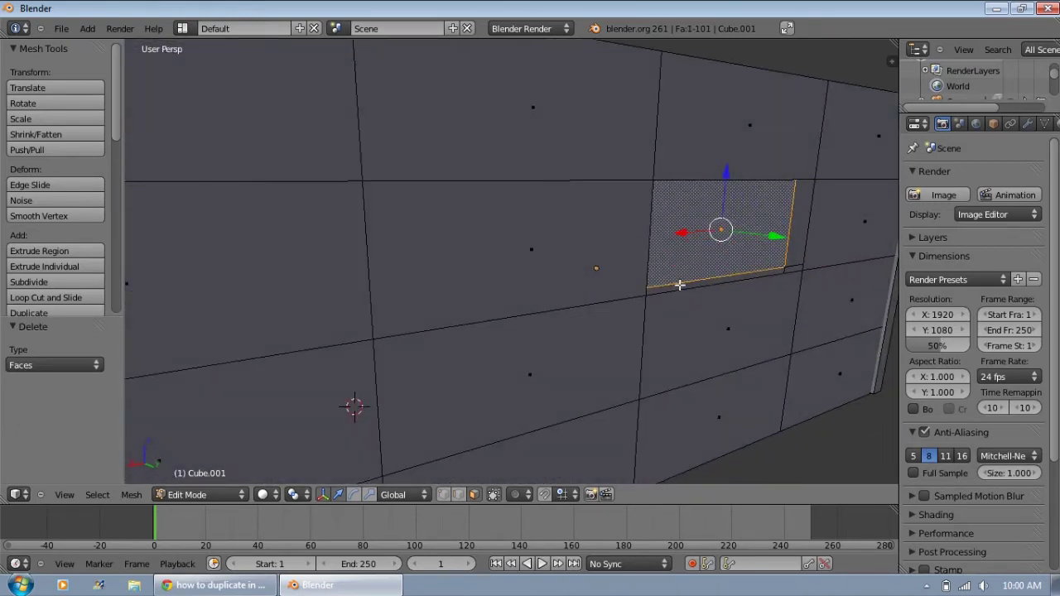
key("e")
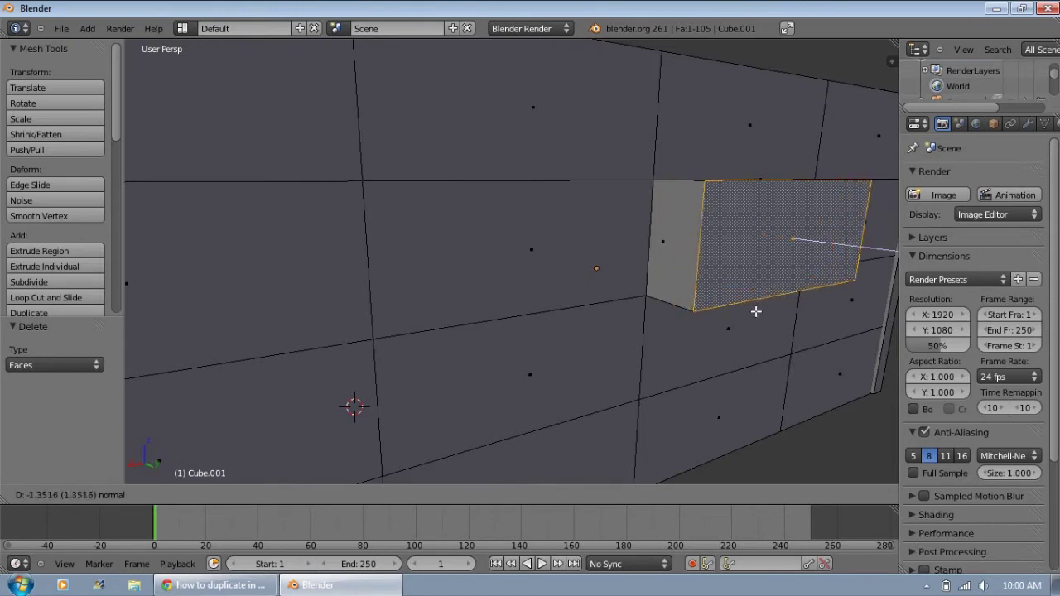
left_click(763, 314)
Delete the extruded end face on the outer side of the side wall, using the Faces option.
middle_click_drag(505, 295, 601, 295)
key("KP_Decimal")
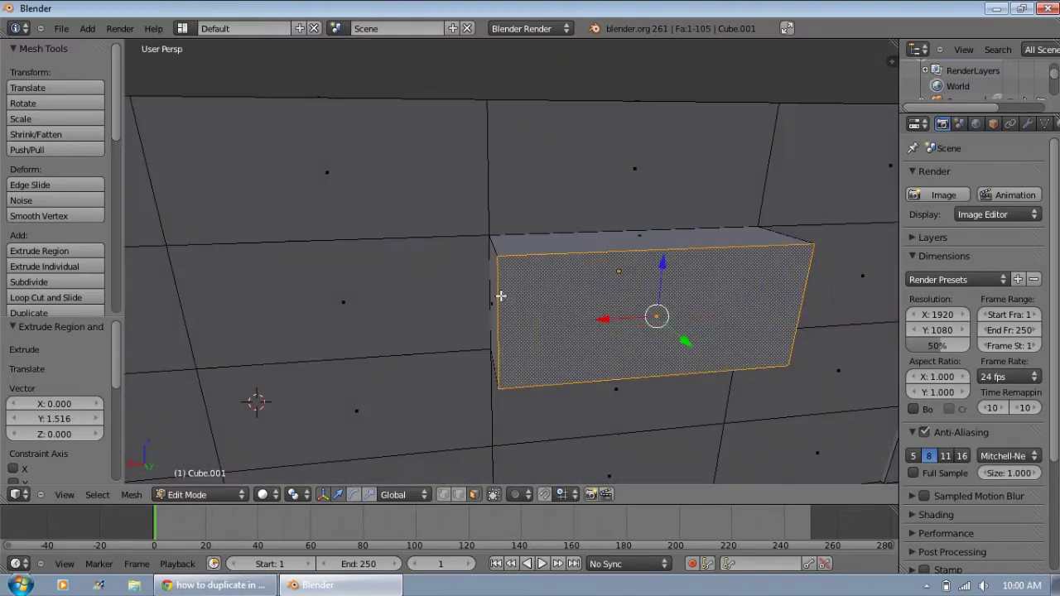
key("x")
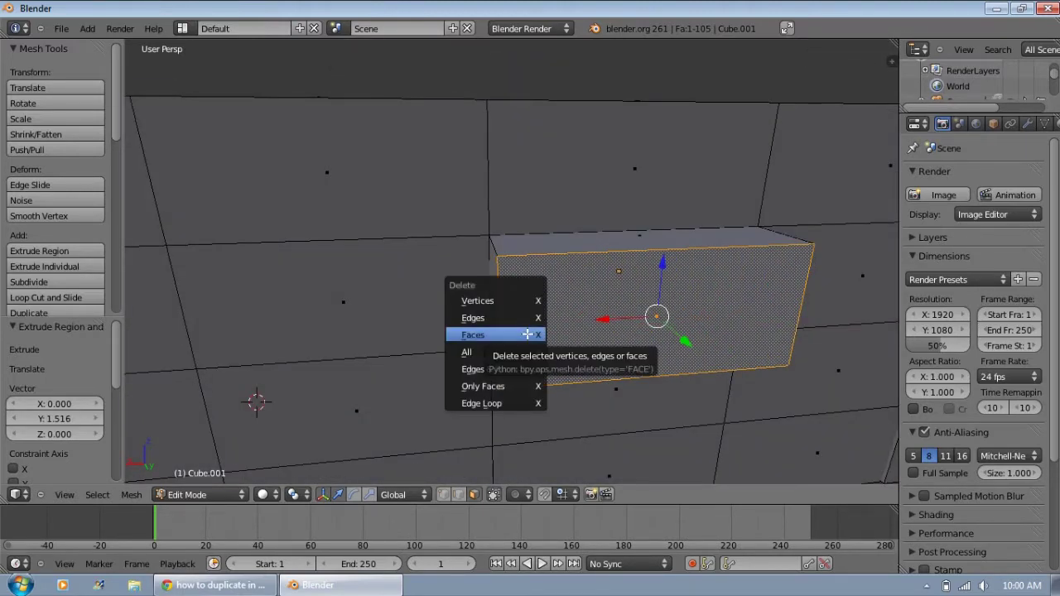
left_click(527, 334)
scroll(710, 313, "down", 6)
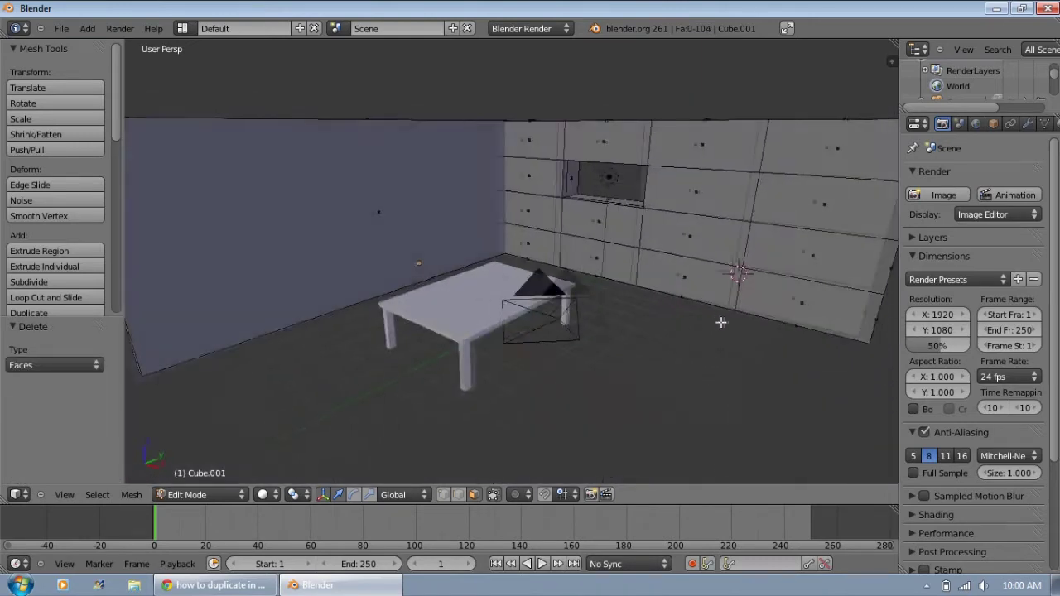
middle_click_drag(711, 314, 699, 310)
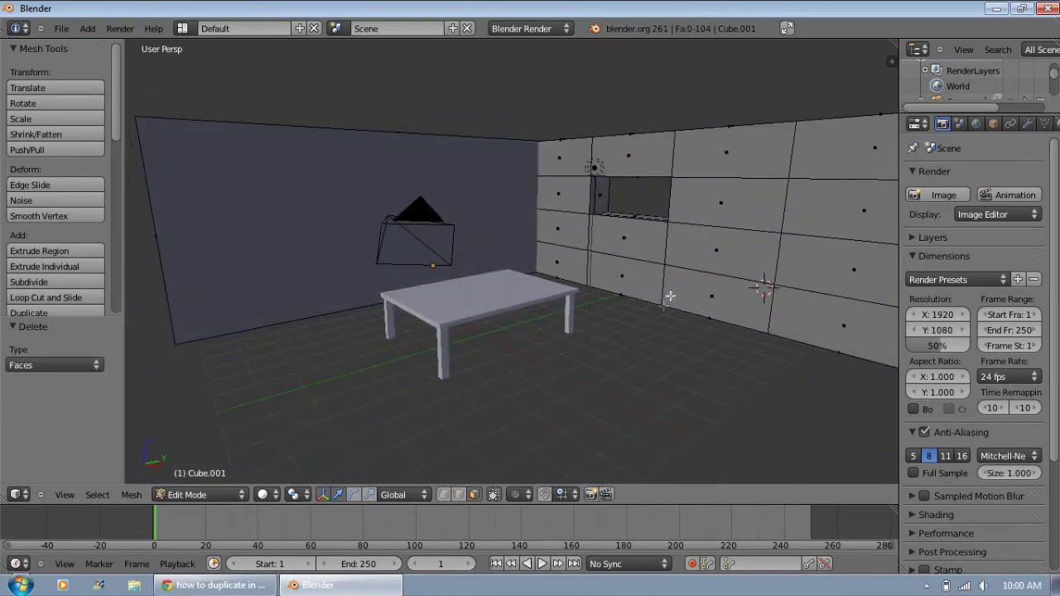
Subdivide the other wall's inner face twice with one cut each, and select the face in the second row, second column.
middle_click_drag(594, 301, 449, 266)
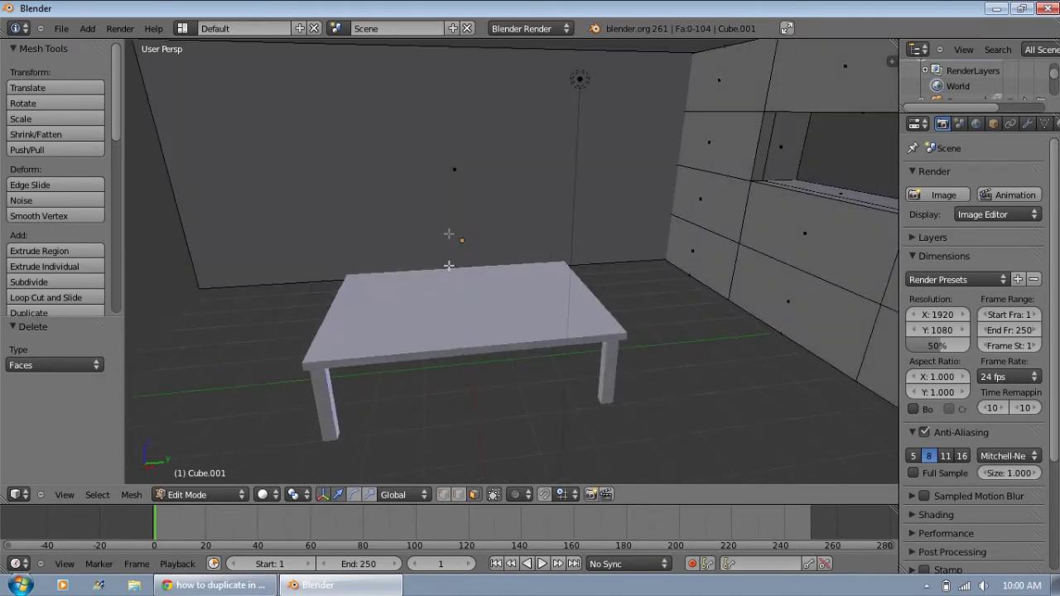
right_click(456, 199)
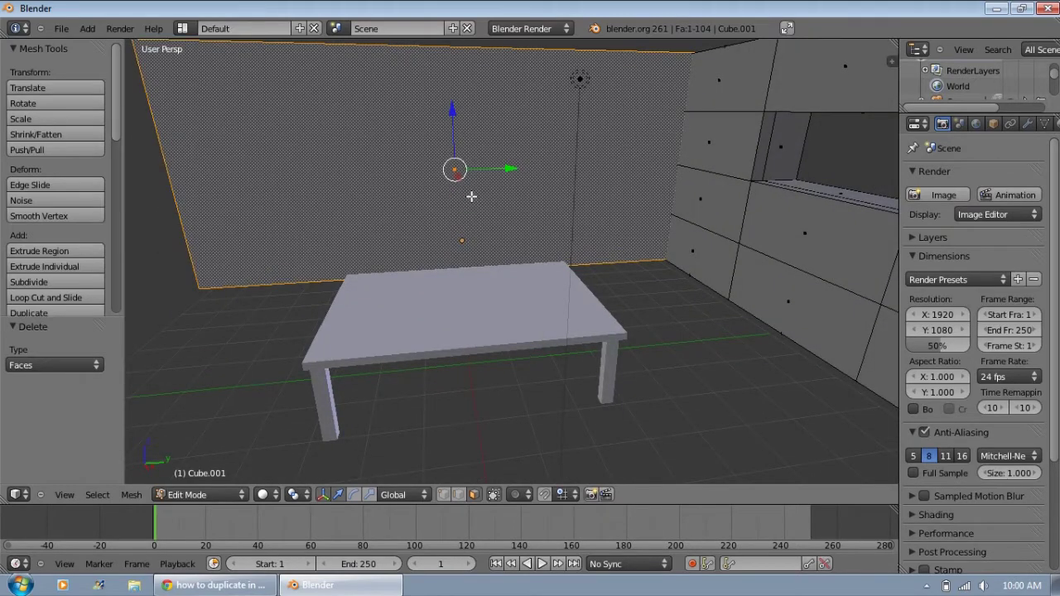
key("w")
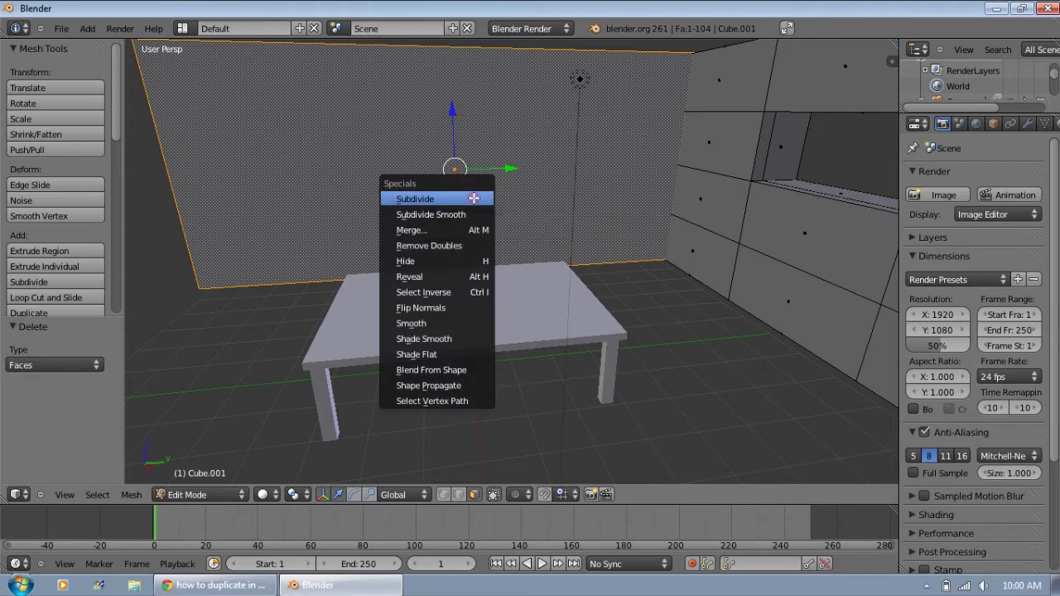
left_click(473, 199)
key("w")
left_click(474, 199)
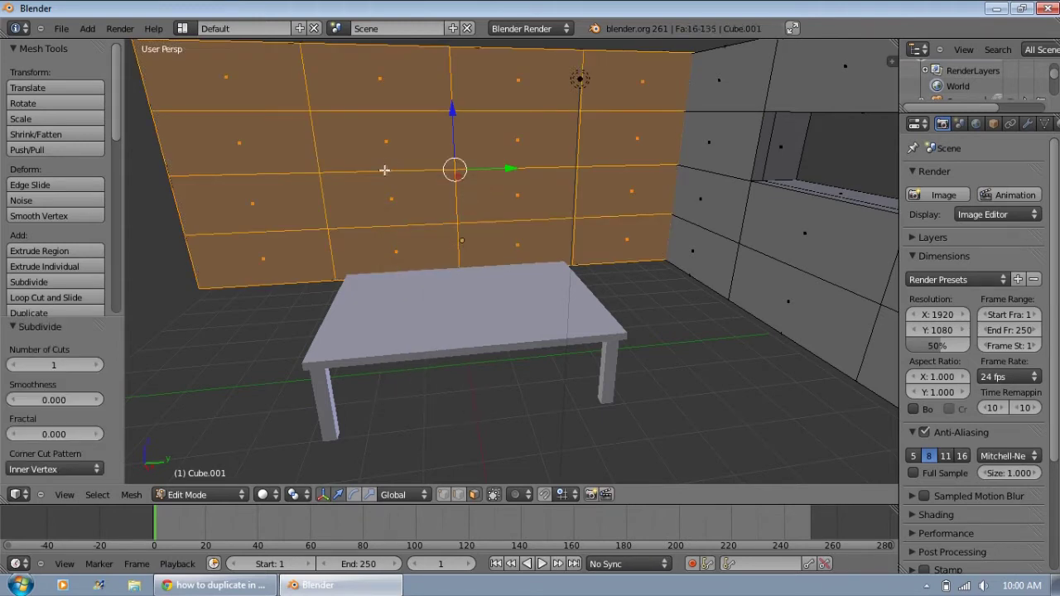
right_click(378, 137)
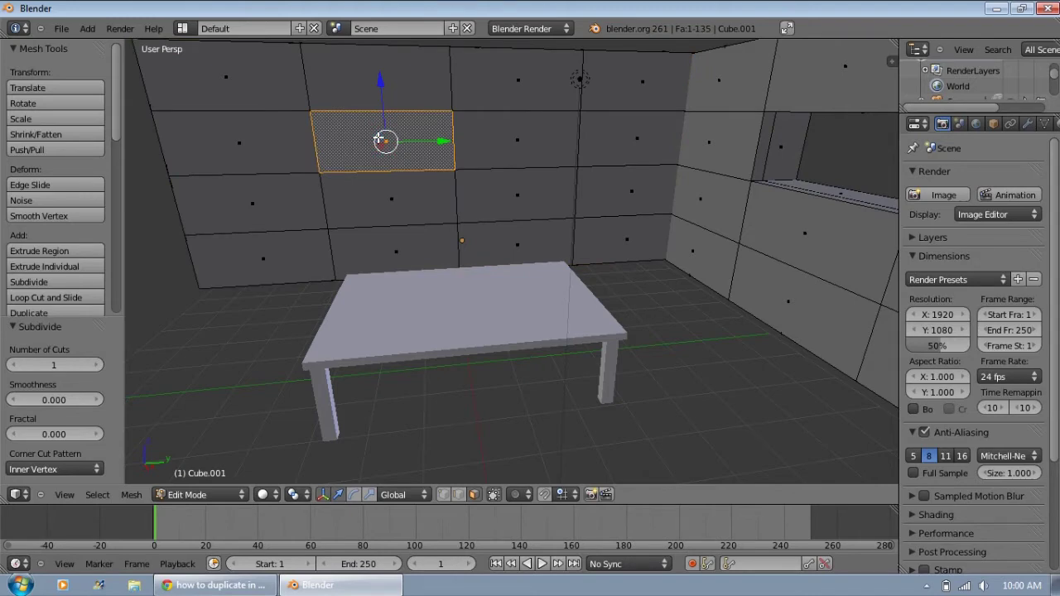
Subdivide the outer face of this second wall twice with one cut each time.
middle_click_drag(344, 163, 567, 257)
mouse_move(528, 361)
middle_mouse_down()
mouse_move(490, 359)
mouse_move(520, 355)
mouse_move(517, 365)
middle_mouse_up()
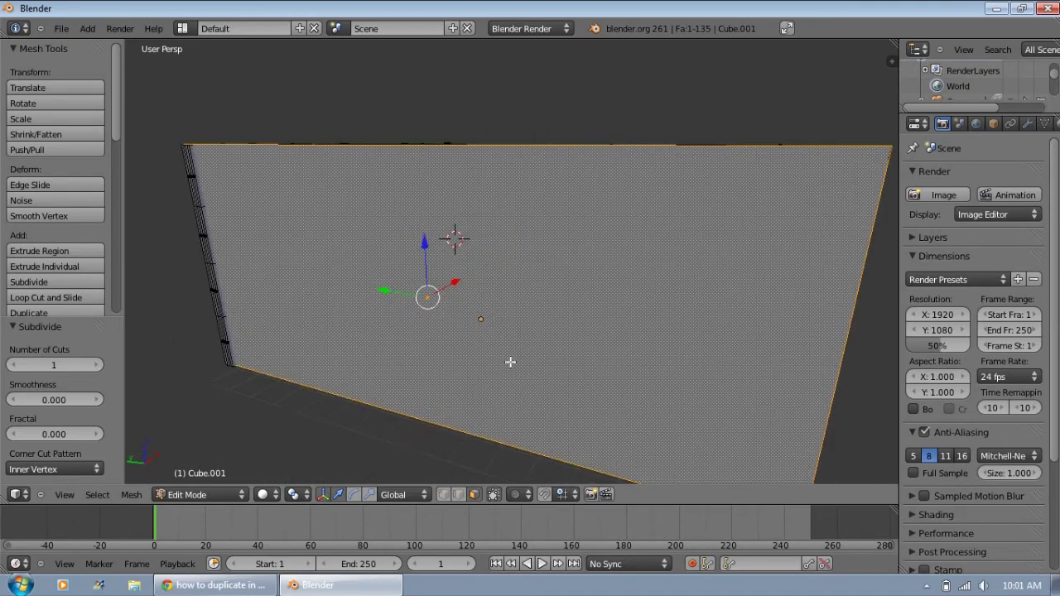
key("w")
left_click(499, 355)
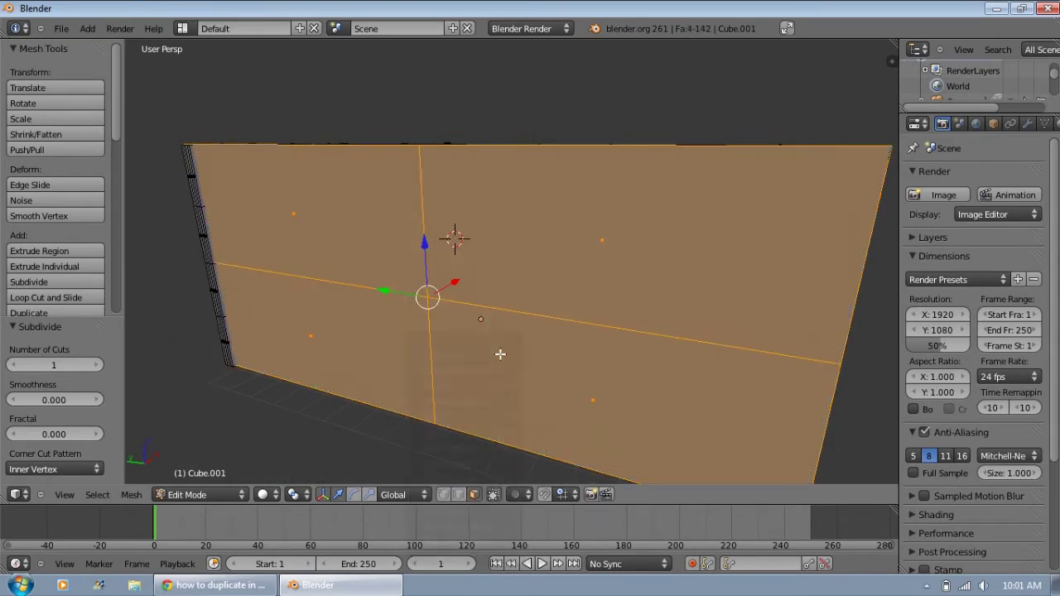
key("w")
left_click(499, 355)
Delete the matching window face in the second row on the outer side of the second wall, using the Faces option.
right_click(542, 285)
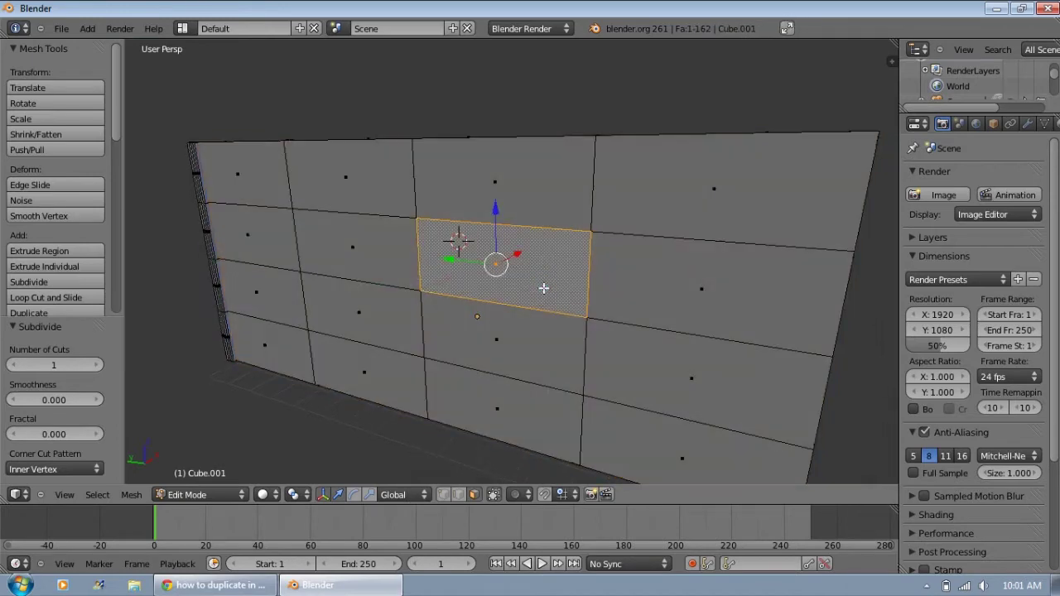
key("x")
left_click(543, 288)
Select the inner window face behind the opening and extrude it outward through the second wall by about 2.24 units.
middle_click_drag(572, 296, 423, 295)
right_click(283, 226)
middle_click_drag(283, 226, 349, 248)
key("e")
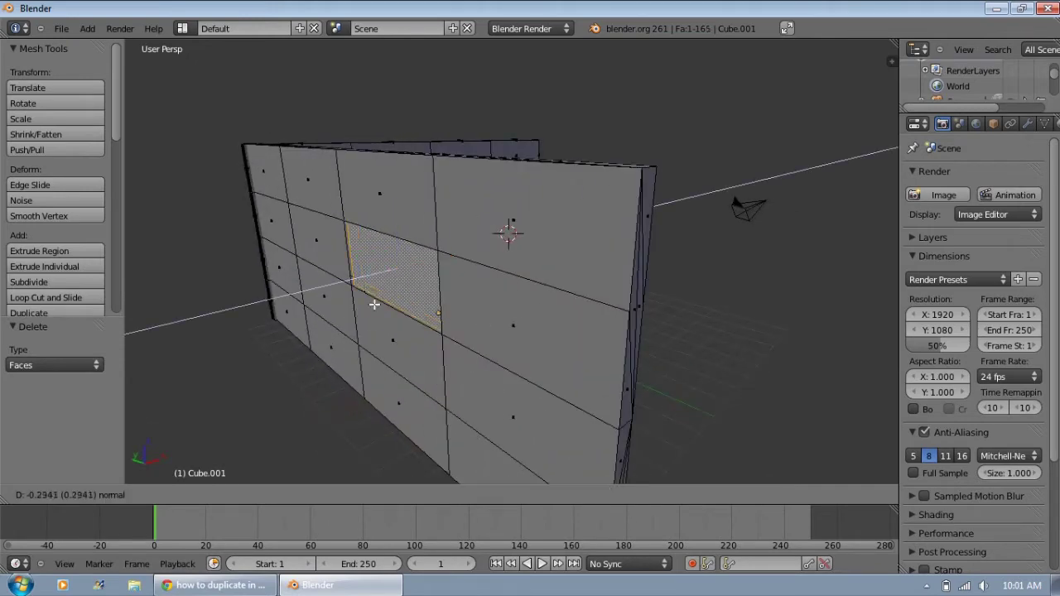
left_click(300, 324)
Delete the end face of the extrusion on the second wall with the Faces option to open its window.
mouse_move(466, 328)
middle_mouse_down()
mouse_move(293, 331)
mouse_move(483, 331)
middle_mouse_up()
key("x")
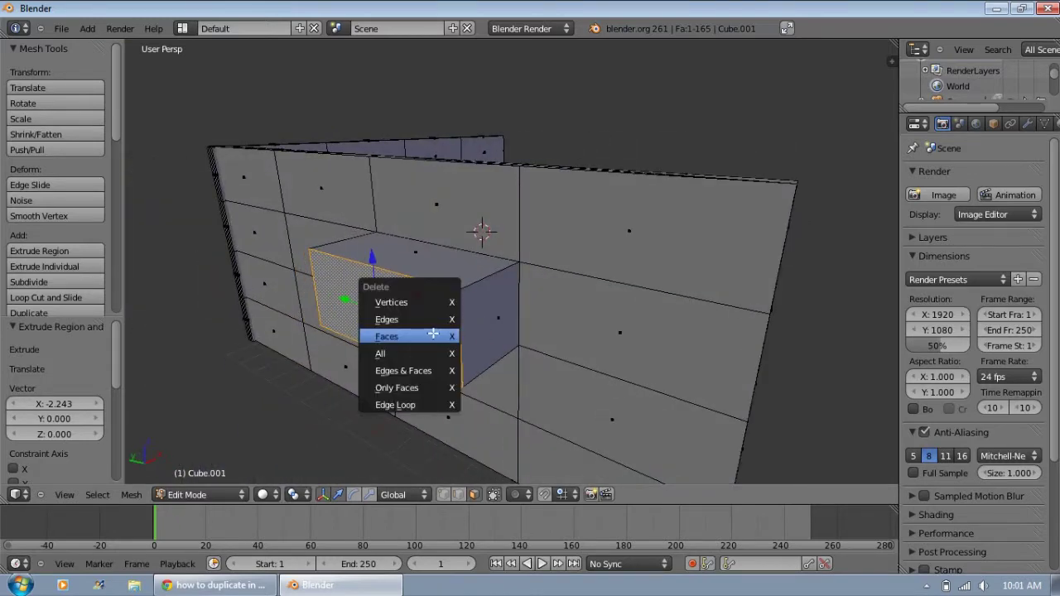
left_click(433, 333)
Place the 3D cursor in the empty space outside the room, beyond the second wall, and switch to Object Mode.
middle_click_drag(433, 333, 402, 287)
scroll(422, 308, "down", 4)
scroll(402, 287, "down", 2)
middle_click_drag(518, 326, 463, 324)
scroll(281, 225, "up", 1)
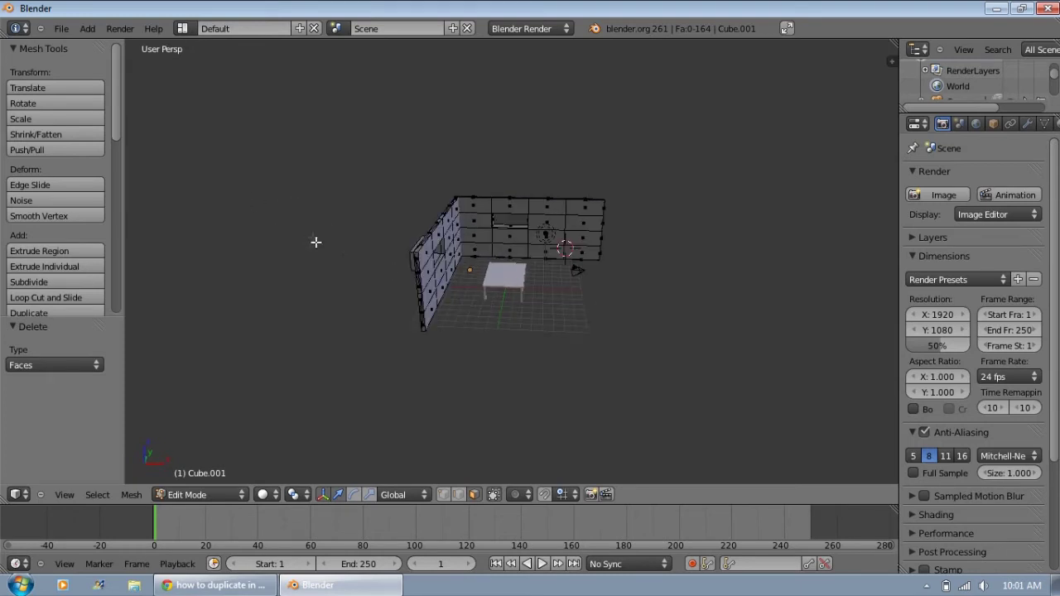
left_click(87, 29)
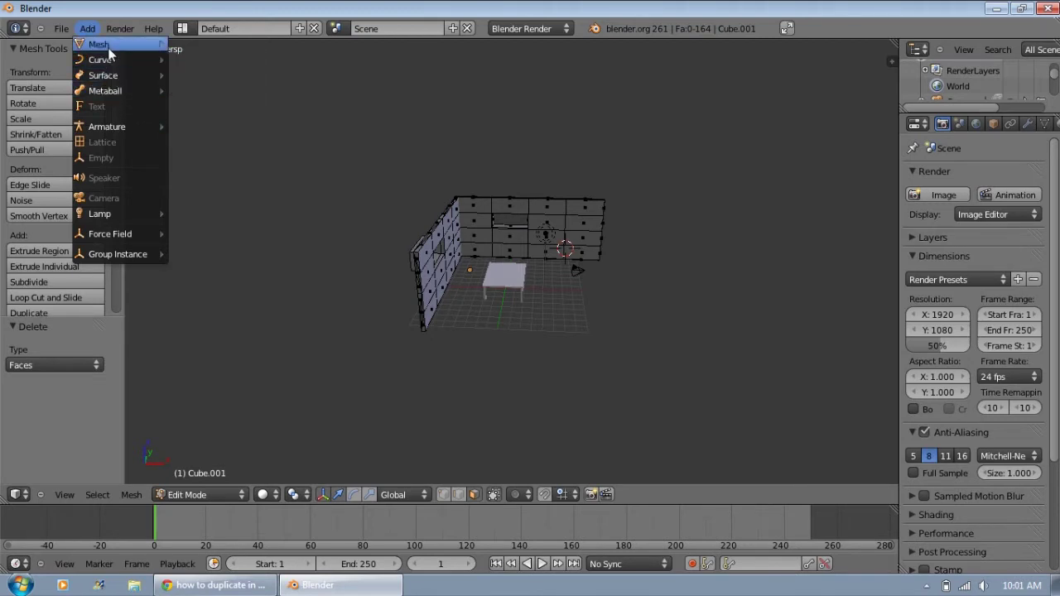
mouse_move(147, 53)
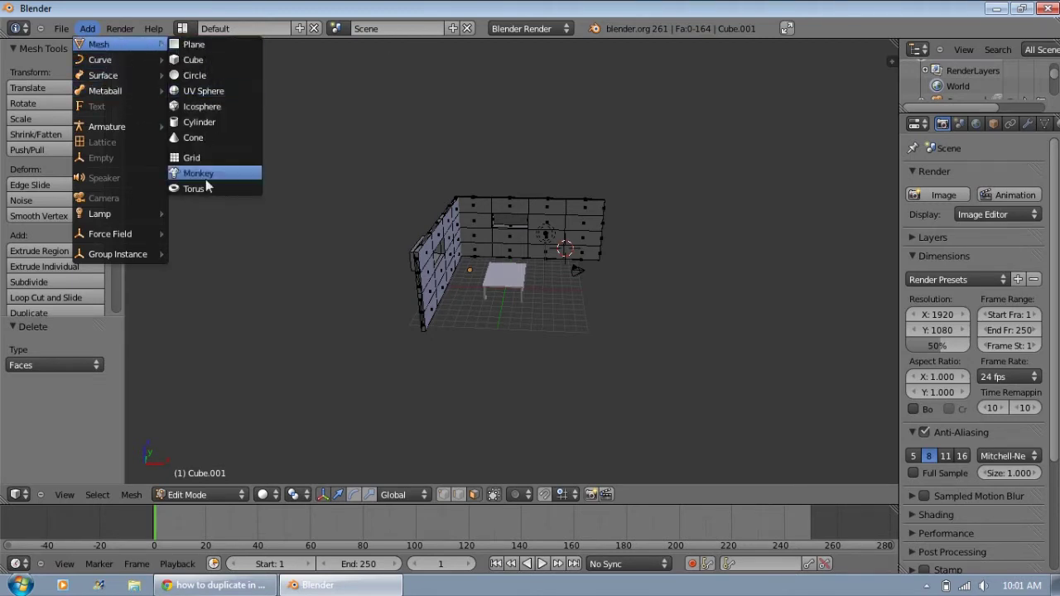
left_click(215, 308)
left_click(204, 495)
left_click(205, 482)
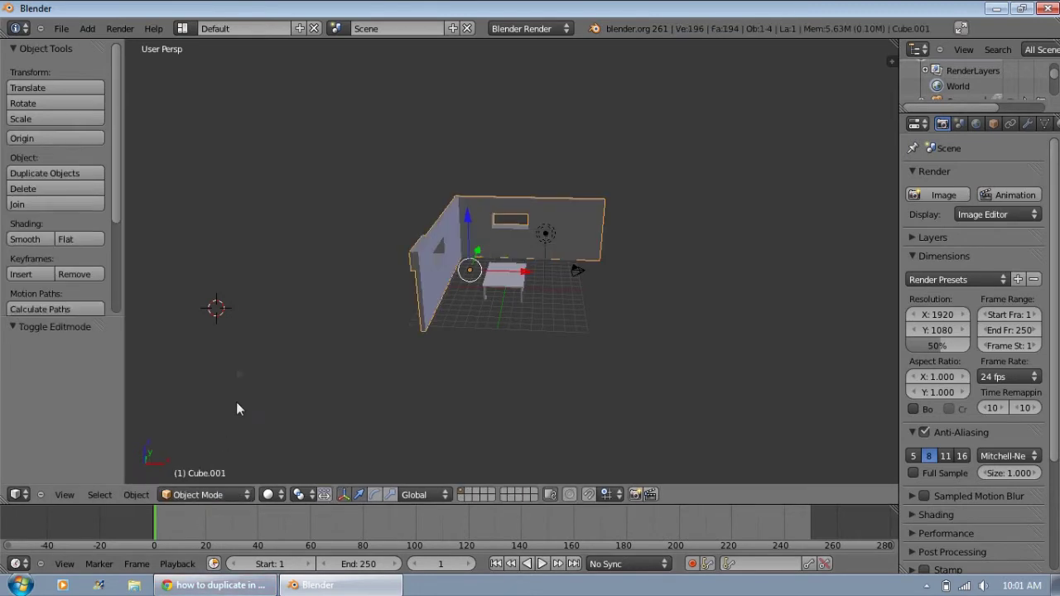
Add a UV sphere mesh at the 3D cursor with 39 segments and 25 rings.
left_click(88, 29)
mouse_move(97, 52)
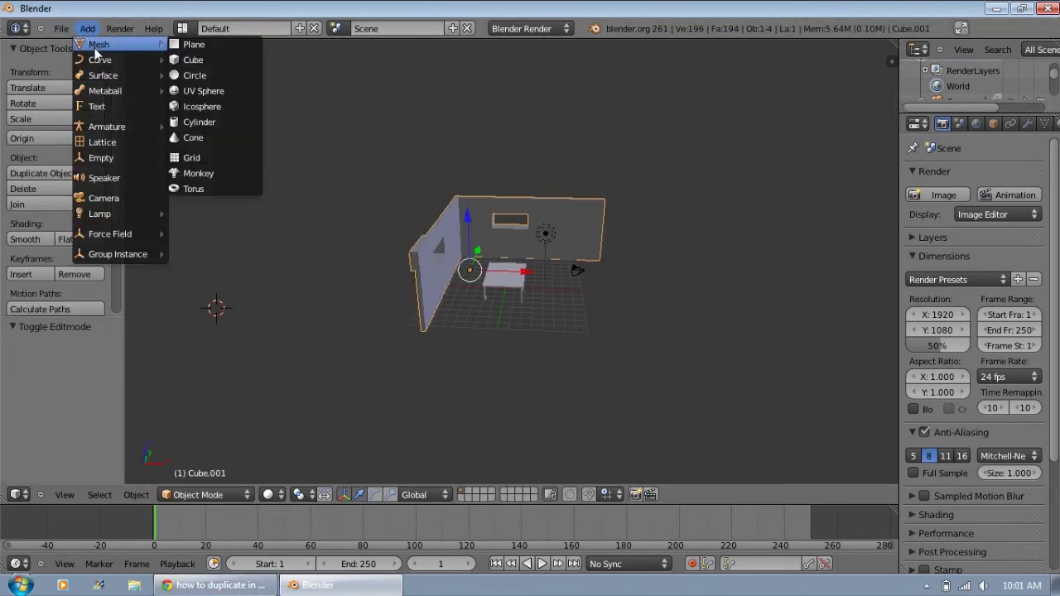
left_click(188, 91)
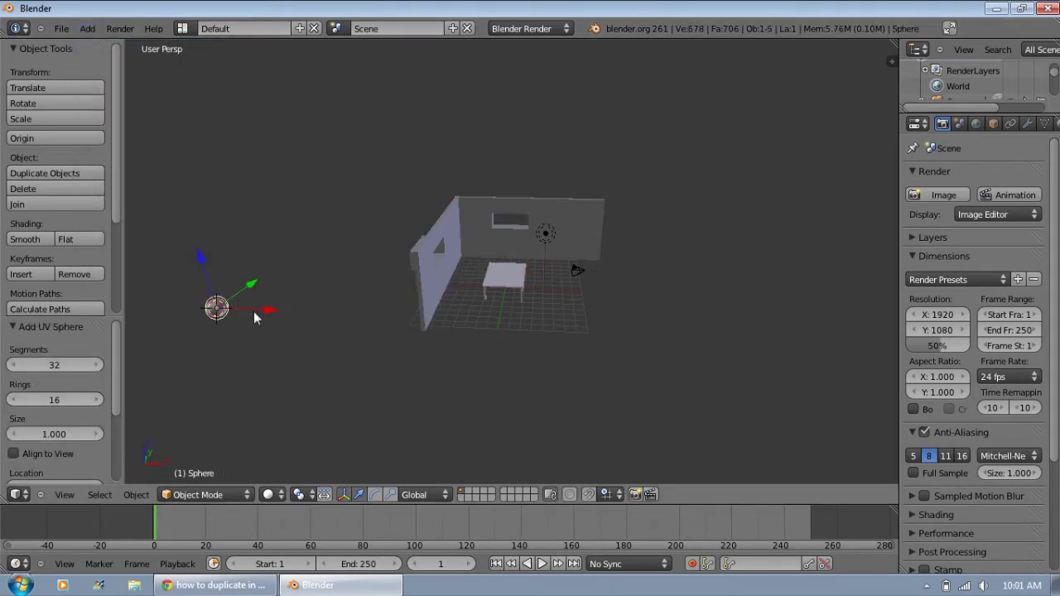
left_click(53, 365)
left_click_drag(56, 369, 105, 400)
Scale the sphere up uniformly twice, by about 3.6 and then by about 3.5.
scroll(234, 345, "up", 4)
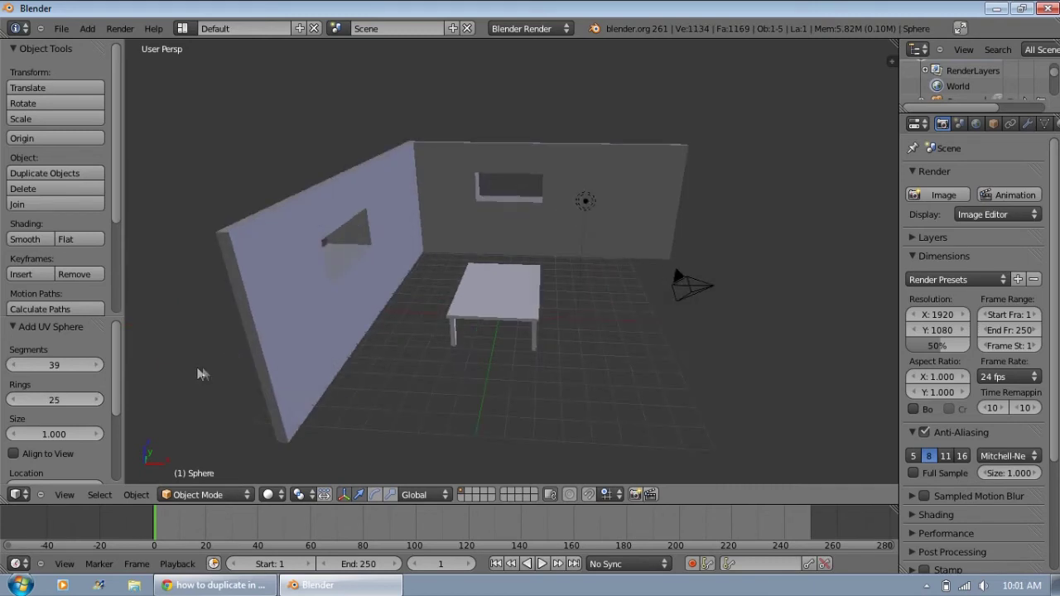
scroll(344, 329, "up", 8)
middle_click_drag(361, 282, 279, 258)
scroll(279, 258, "down", 5)
middle_click_drag(544, 284, 486, 214)
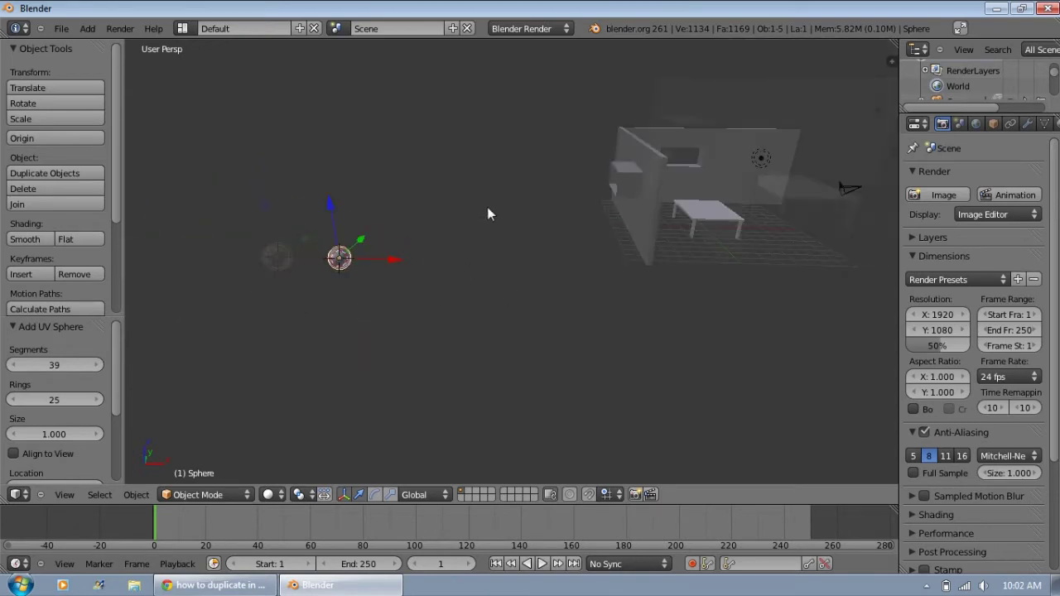
key("s")
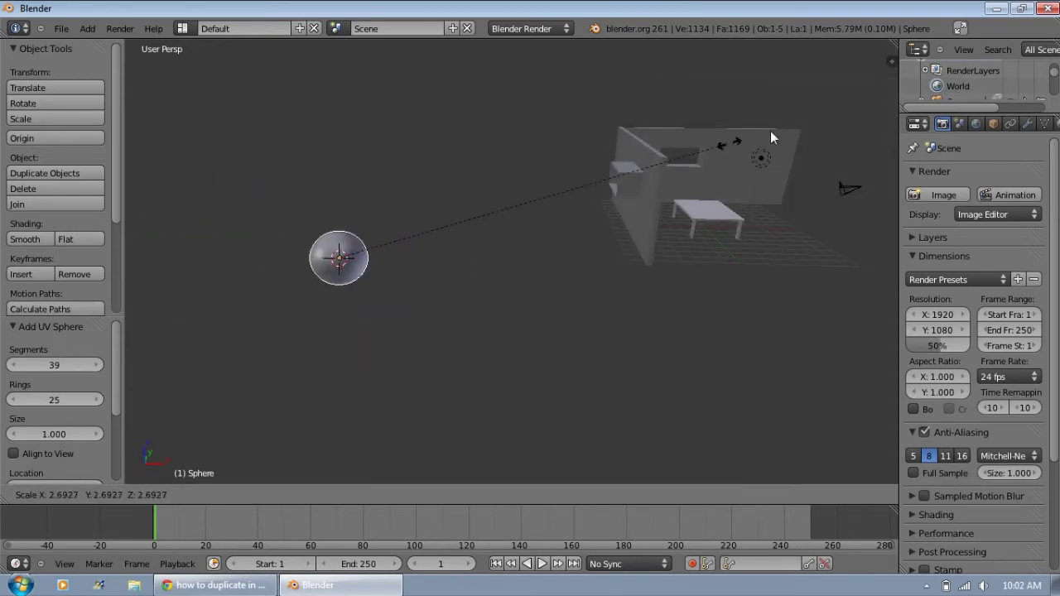
left_click(861, 101)
key("s")
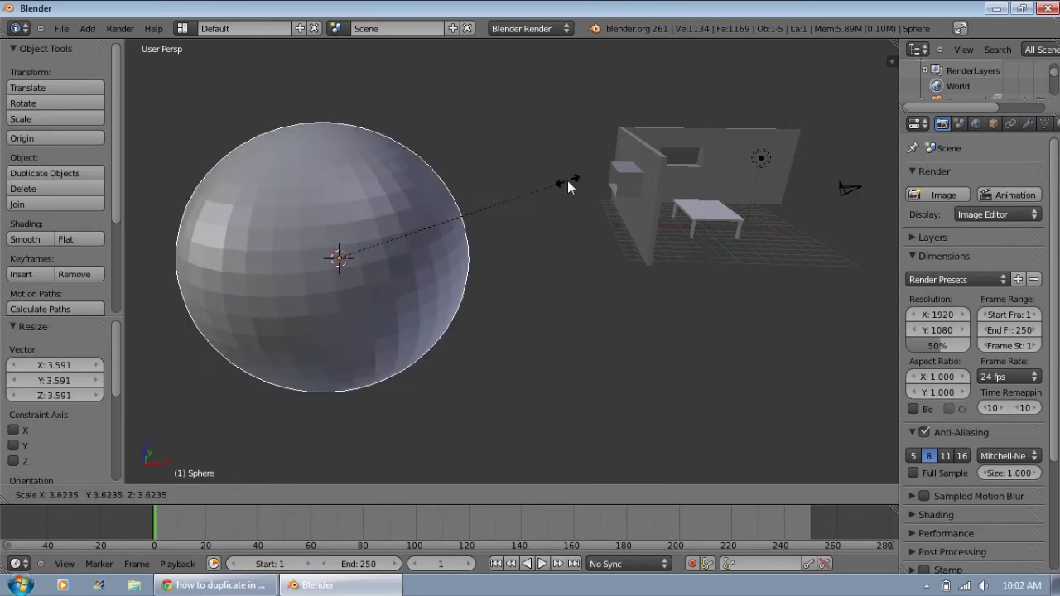
left_click(544, 213)
Raise the sphere along the Z axis and move it about 28.4 units along X toward the room.
scroll(473, 290, "up", 2)
middle_click_drag(473, 290, 600, 274)
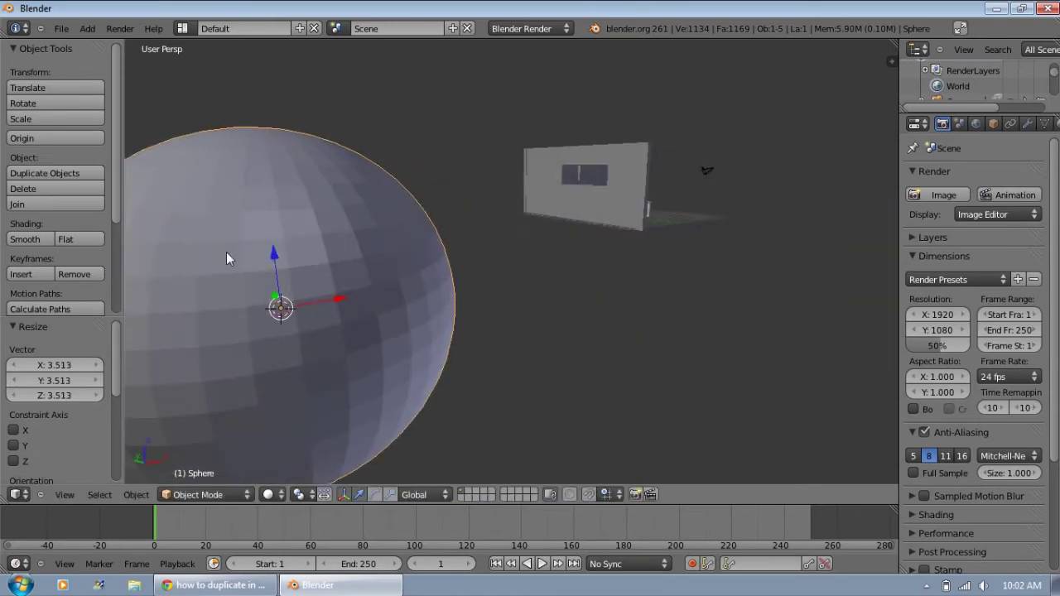
left_click_drag(274, 255, 256, 169)
middle_click_drag(546, 274, 356, 161)
left_click_drag(368, 190, 672, 188)
middle_click_drag(667, 234, 709, 281)
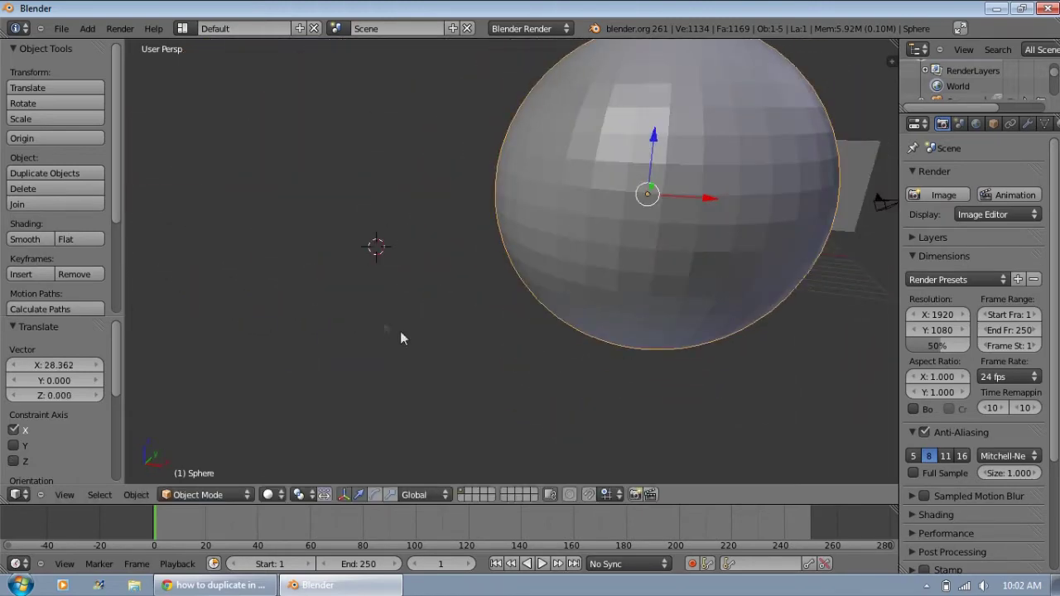
scroll(413, 327, "down", 3)
middle_click_drag(700, 312, 558, 296)
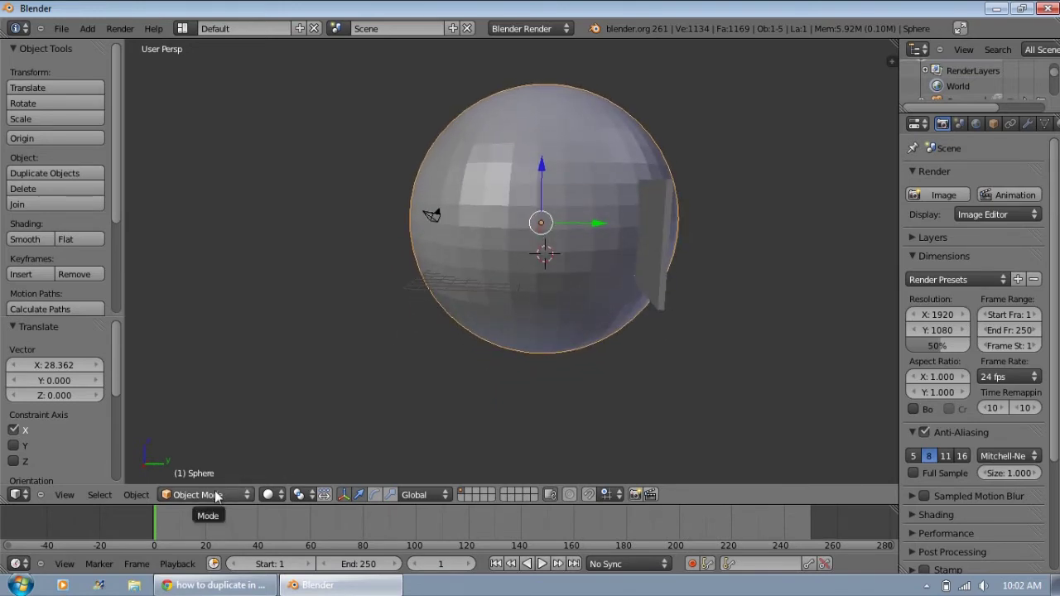
Enter Edit Mode on the sphere and switch the viewport to wireframe display.
key("Tab")
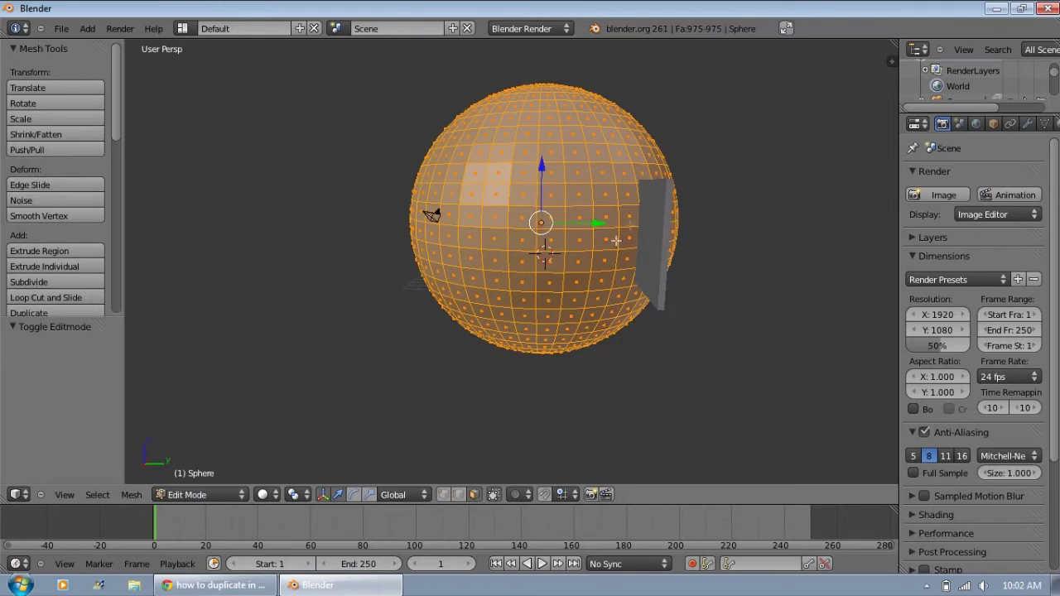
scroll(564, 229, "up", 2)
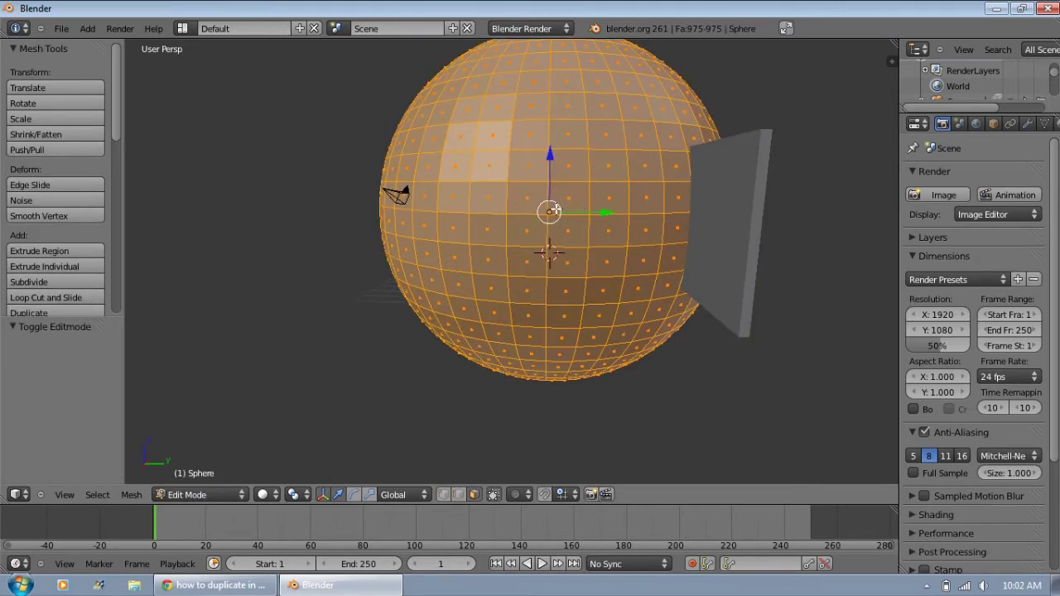
key("z")
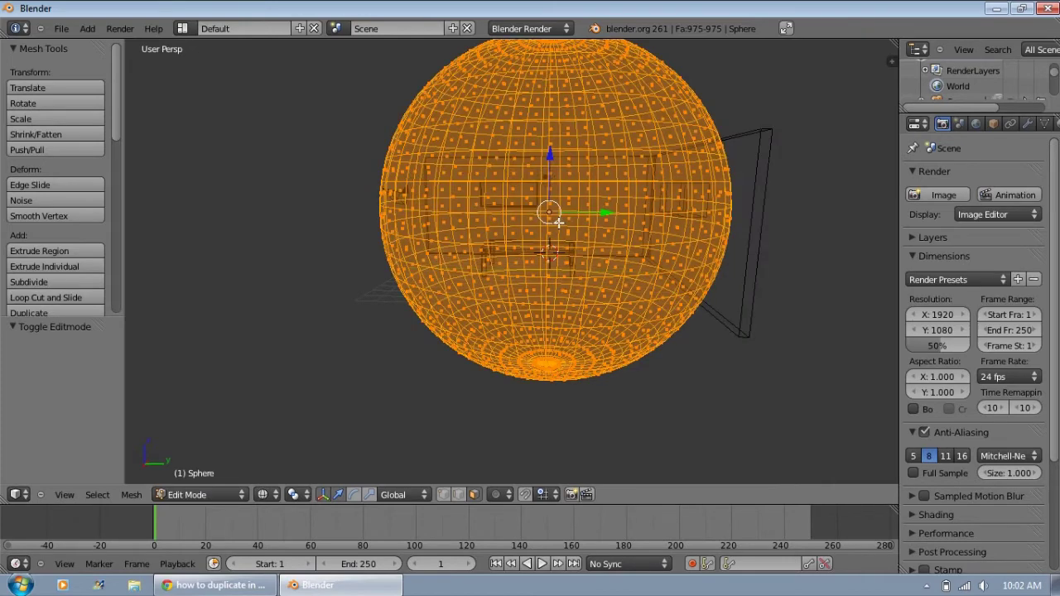
middle_click_drag(567, 232, 571, 237)
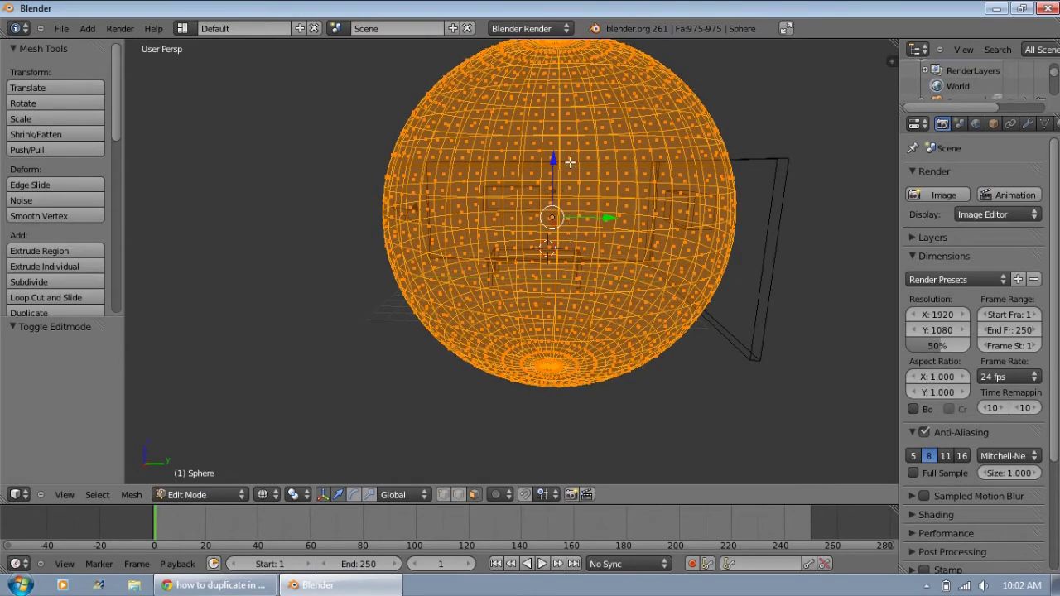
scroll(570, 162, "down", 2)
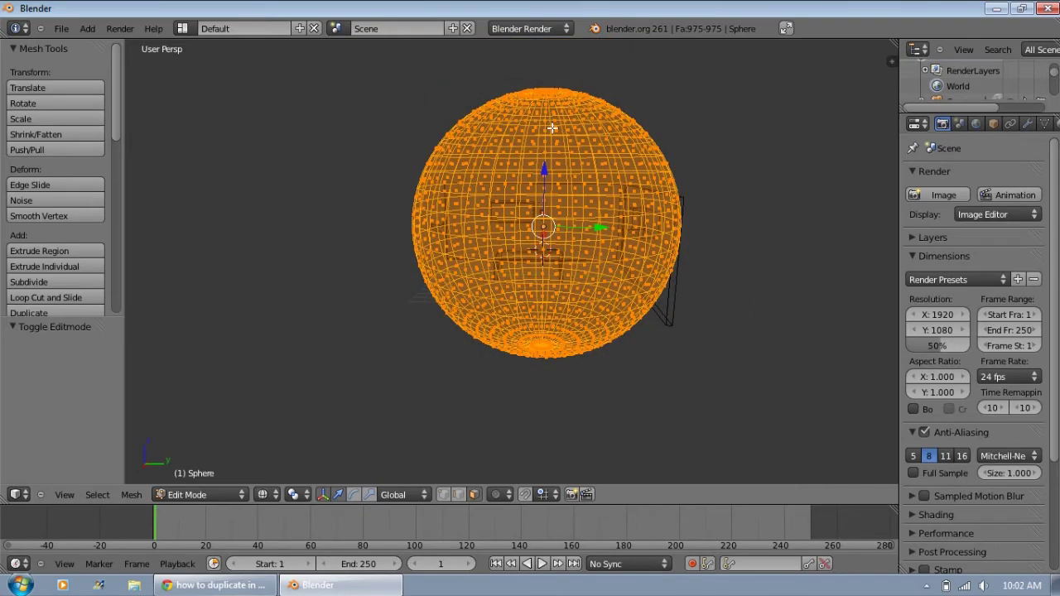
scroll(556, 162, "up", 3)
middle_click_drag(585, 197, 575, 259)
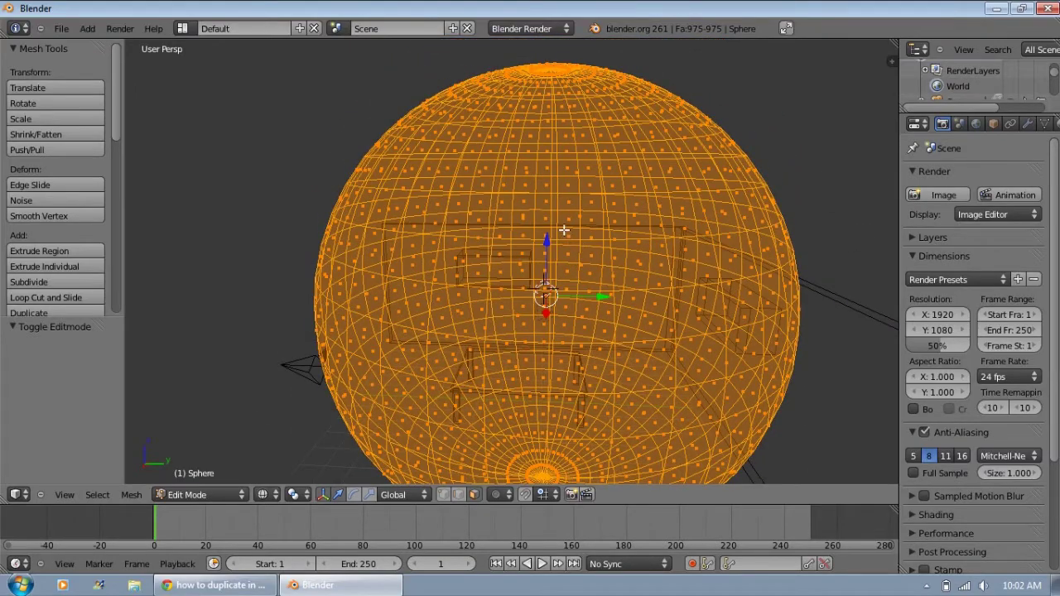
Deselect everything, switch to vertex selection, and delete the vertices of the sphere's half on the negative Y side.
key("a")
key("b")
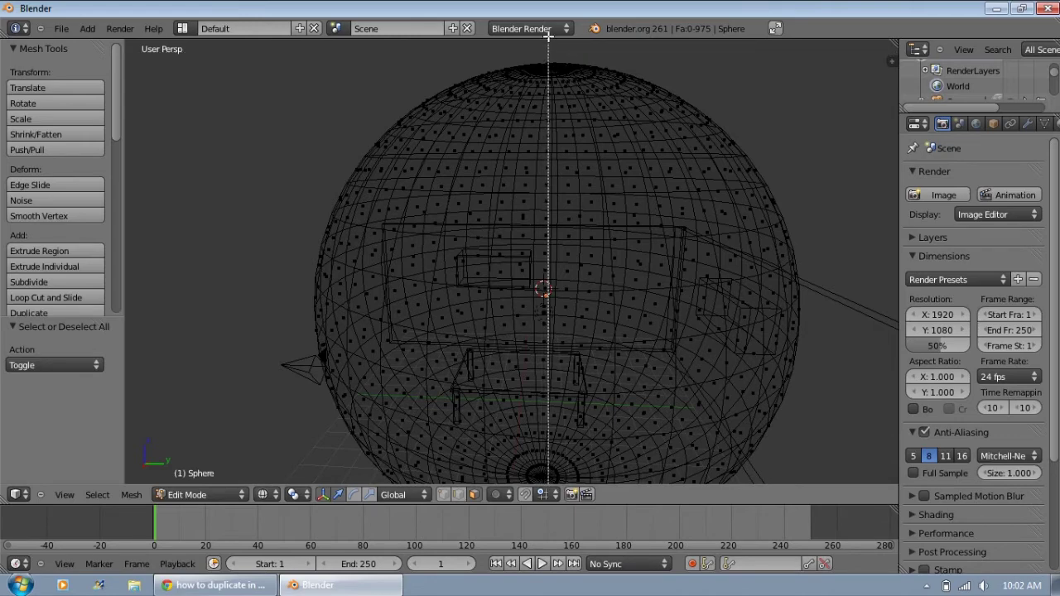
left_click(445, 496)
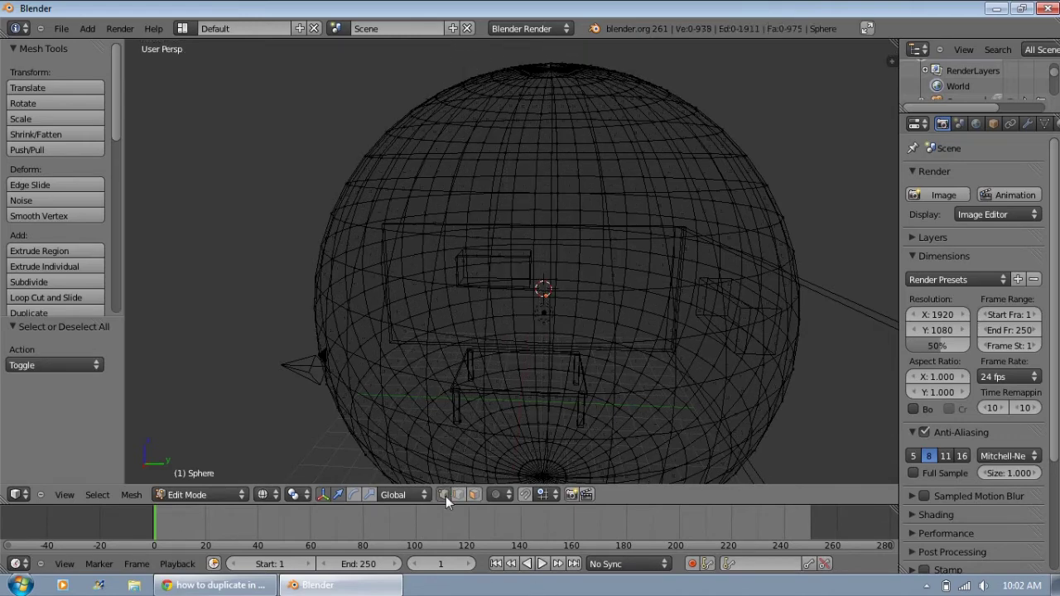
middle_click_drag(544, 115, 544, 116)
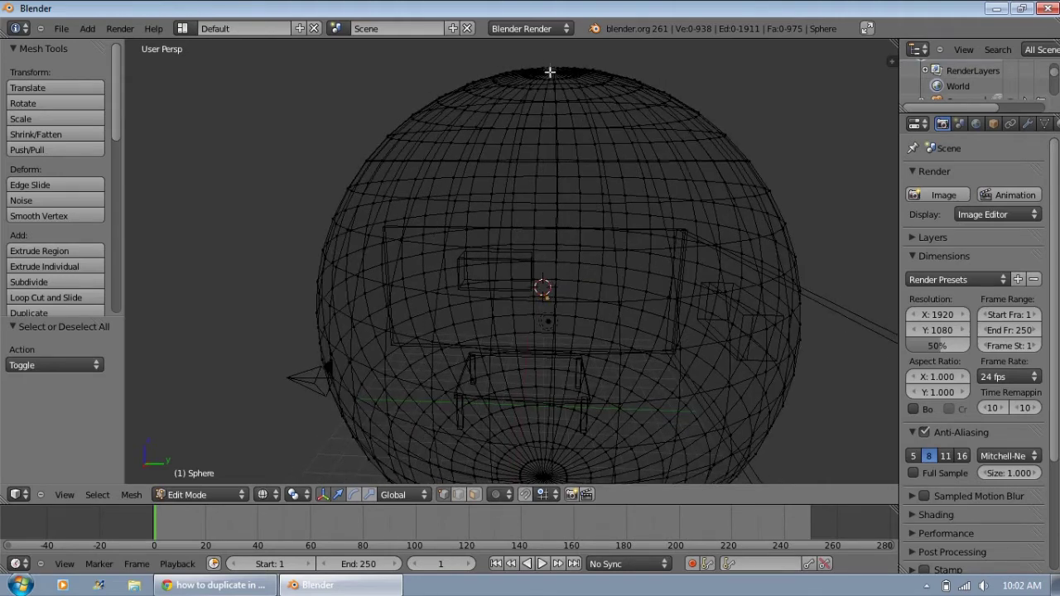
key("b")
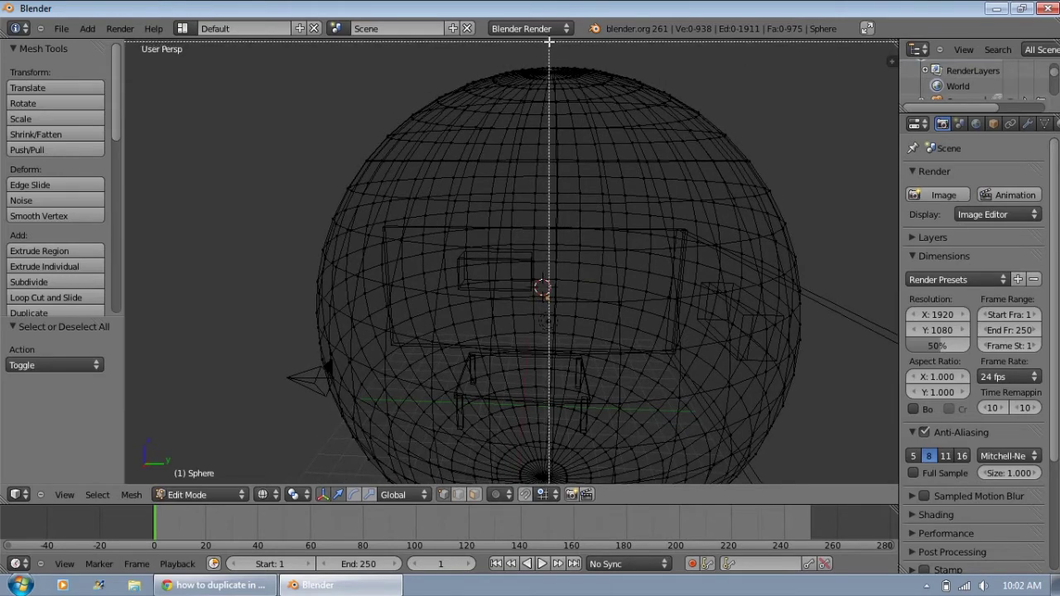
left_click_drag(550, 40, 246, 592)
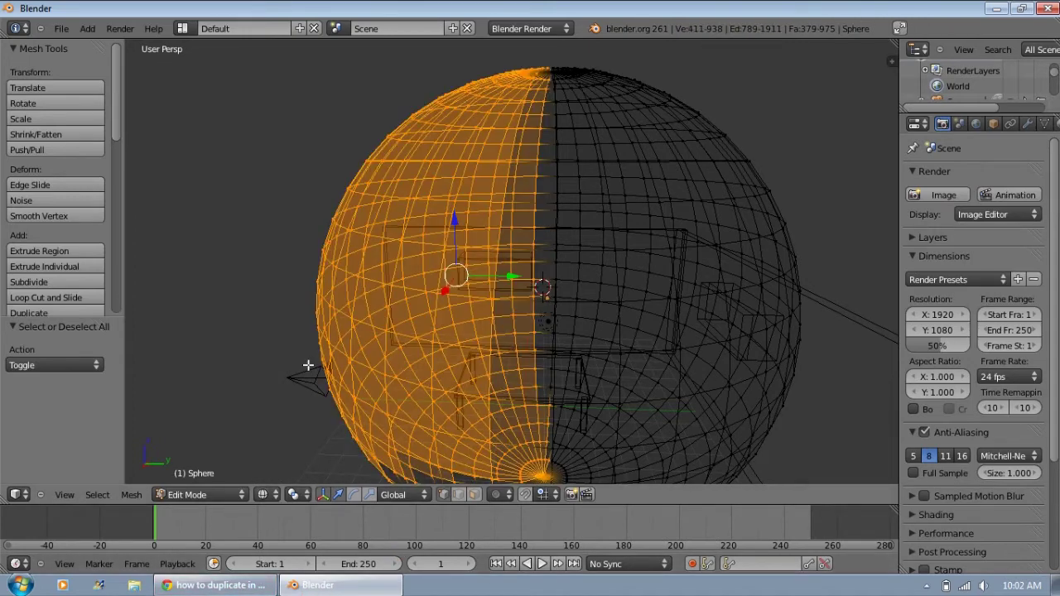
scroll(307, 366, "down", 5)
scroll(308, 365, "up", 3)
key("x")
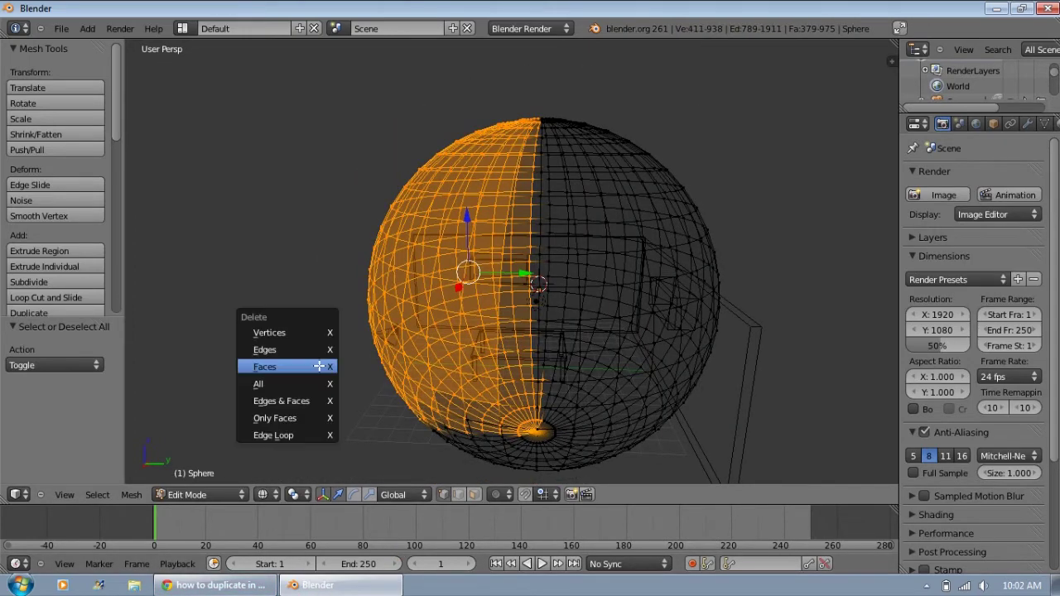
left_click(305, 335)
Delete the leftover vertices at the bottom of the sphere's negative Y side.
key("KP_8")
key("KP_8")
key("KP_8")
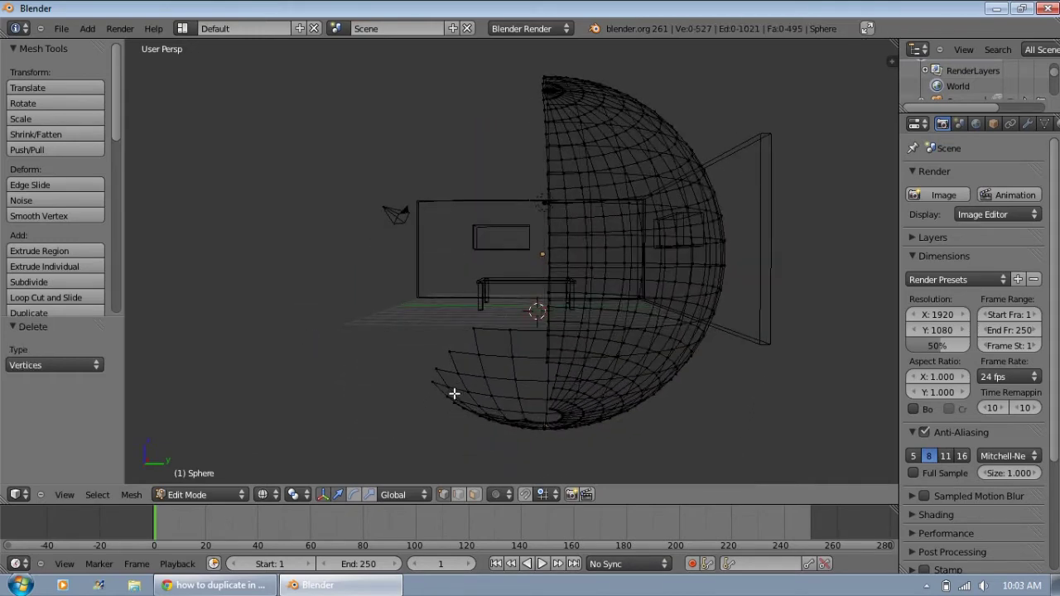
key("b")
left_click_drag(534, 310, 396, 485)
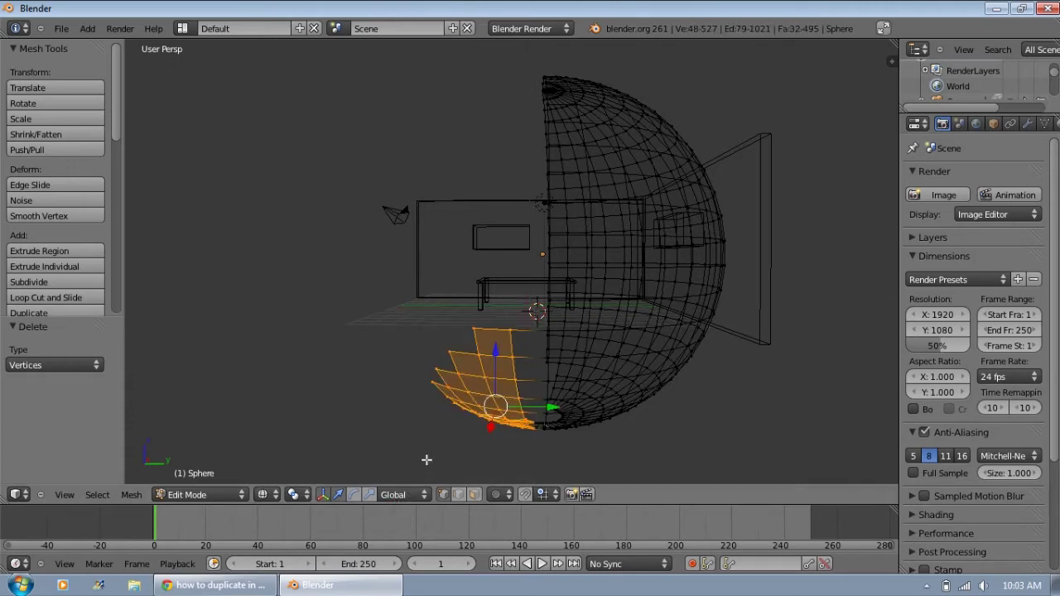
key("x")
left_click(424, 456)
Return to Object Mode and rotate the half sphere about 75.3° around the global Z axis.
middle_click_drag(506, 406, 463, 406)
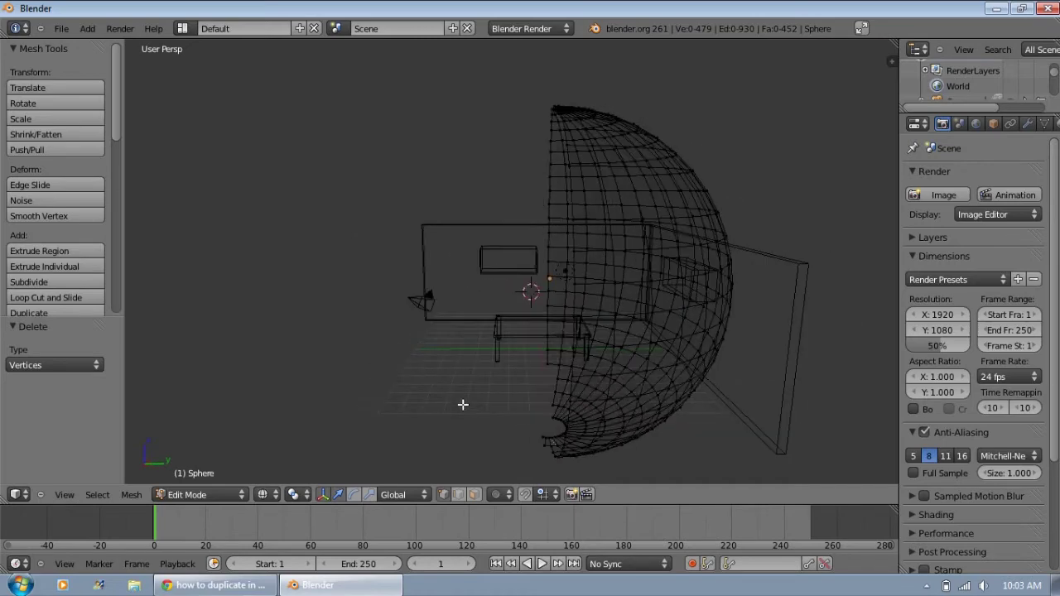
left_click(171, 495)
left_click(173, 480)
middle_click_drag(365, 402, 461, 365)
key("r")
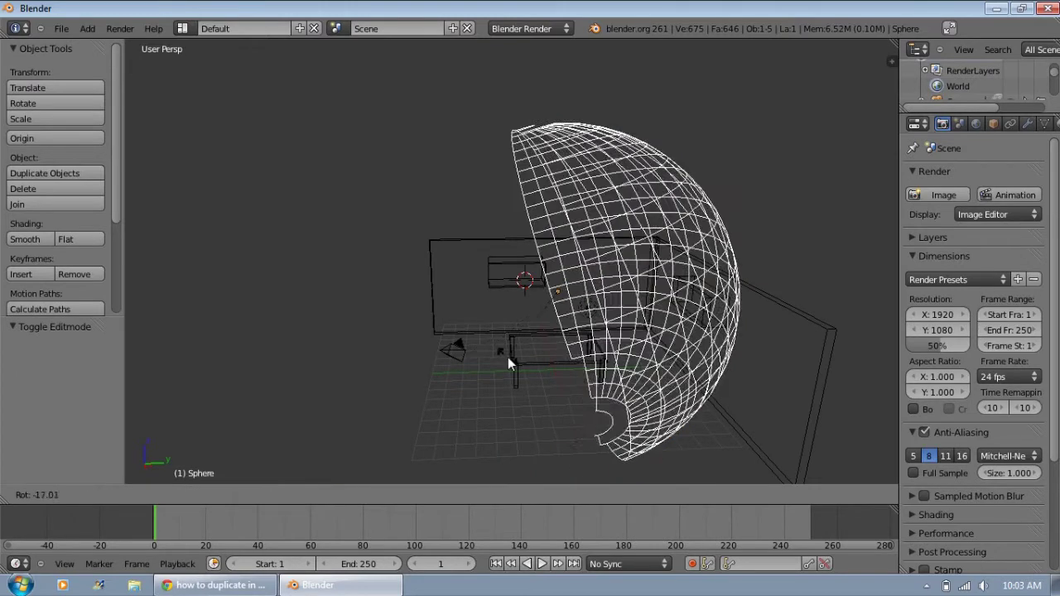
right_click(468, 358)
key("r")
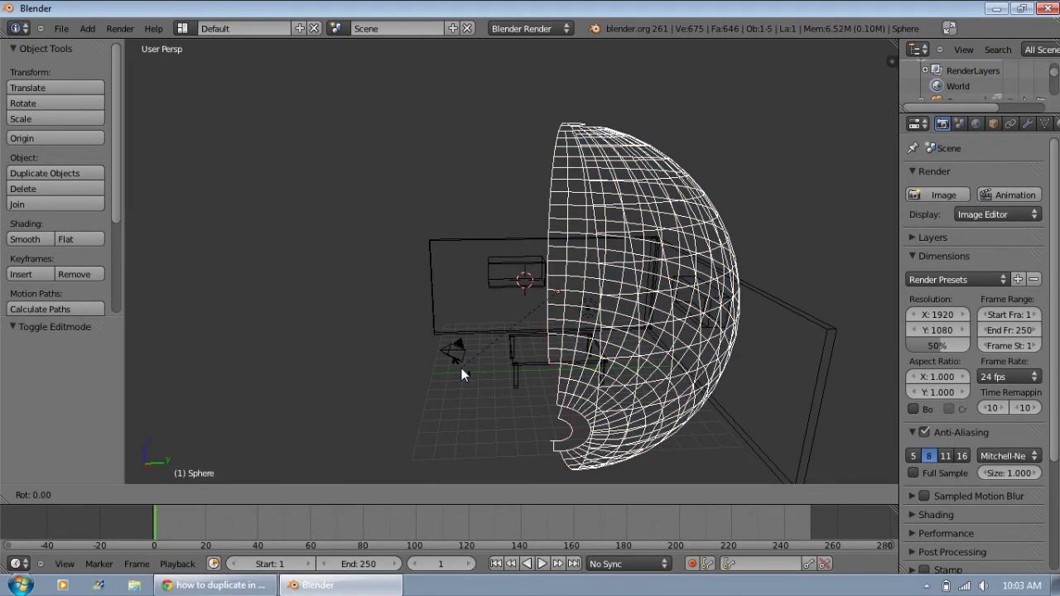
key("z")
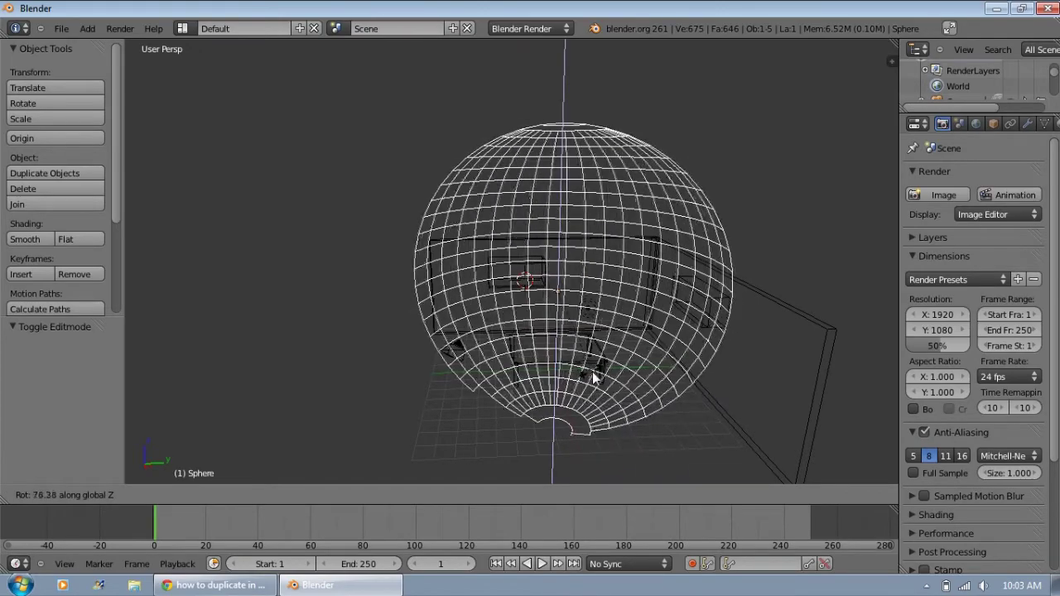
left_click(593, 377)
Scale the half sphere up uniformly and move it about 3.8 units along Y.
key("s")
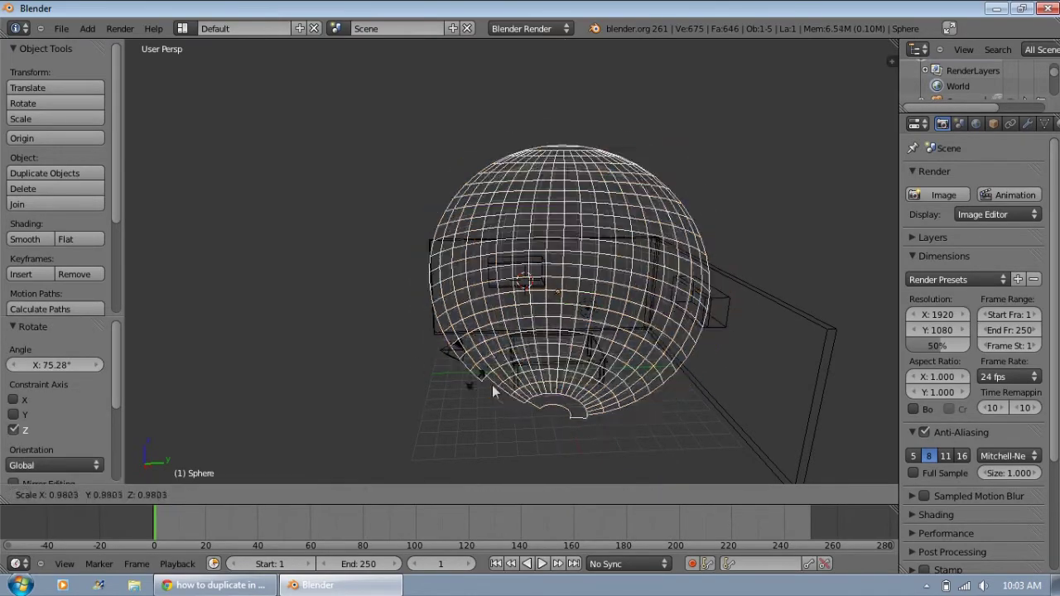
left_click(389, 389)
middle_click_drag(388, 390, 631, 225)
left_click_drag(584, 223, 672, 292)
Move the half sphere about 4 units along X and rotate it about -11.8° around the global Z axis.
middle_click_drag(579, 312, 470, 340)
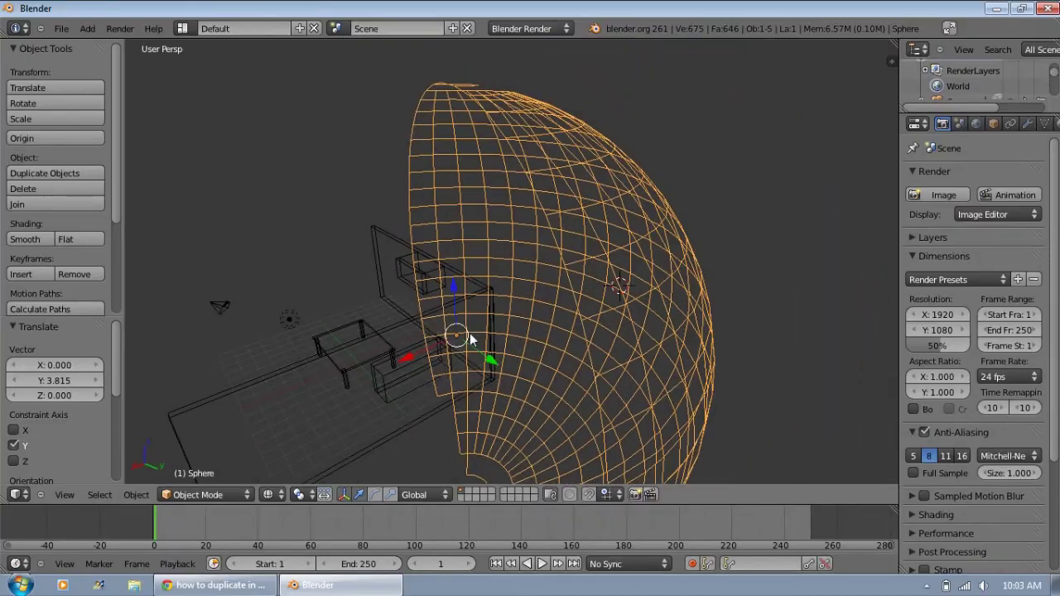
left_click_drag(423, 361, 401, 354)
middle_click_drag(400, 354, 463, 348)
key("r")
key("z")
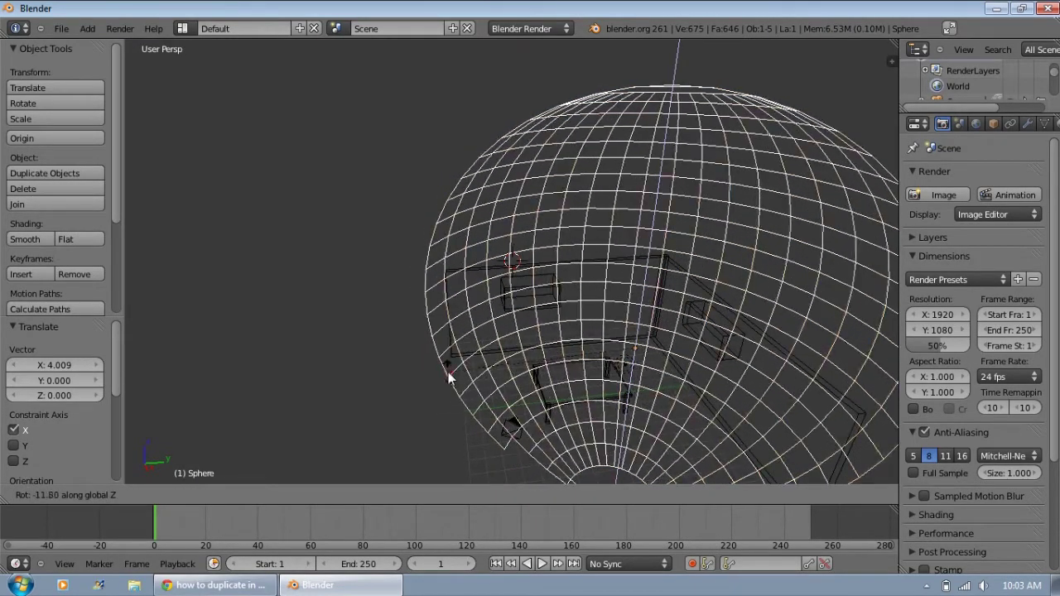
left_click(452, 372)
Reposition the half sphere behind the walls by moving it along X and about -2.6 units along Y.
middle_click_drag(464, 373, 505, 395)
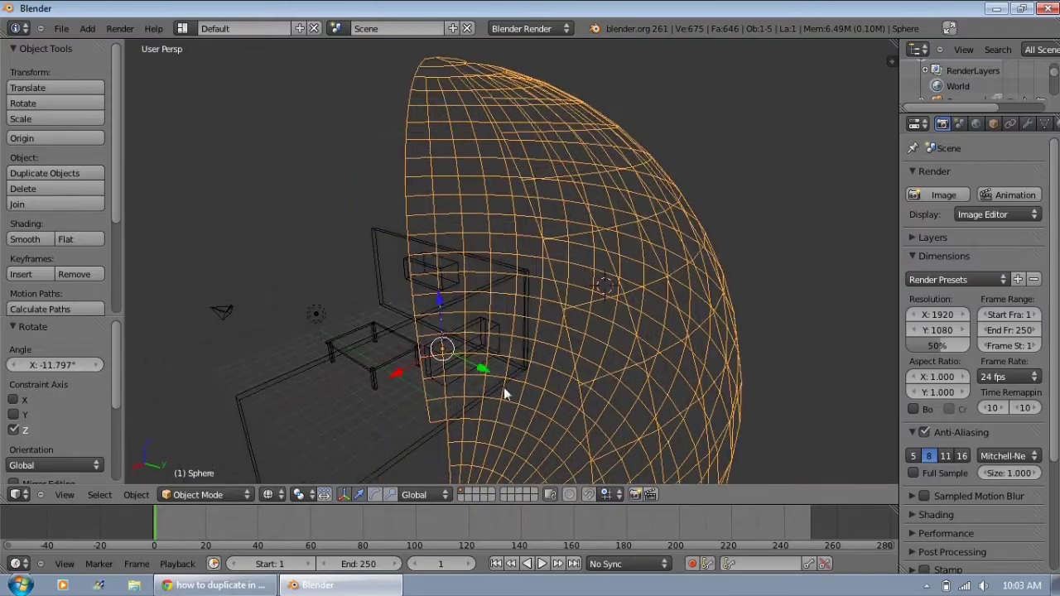
key("g")
key("x")
left_click(364, 387)
middle_click_drag(368, 389, 621, 381)
left_click_drag(613, 379, 569, 379)
middle_click_drag(461, 382, 622, 365)
Rotate the half sphere about -18.6° around Z and shift it along Y, ending with a move of about -0.7 units.
key("r")
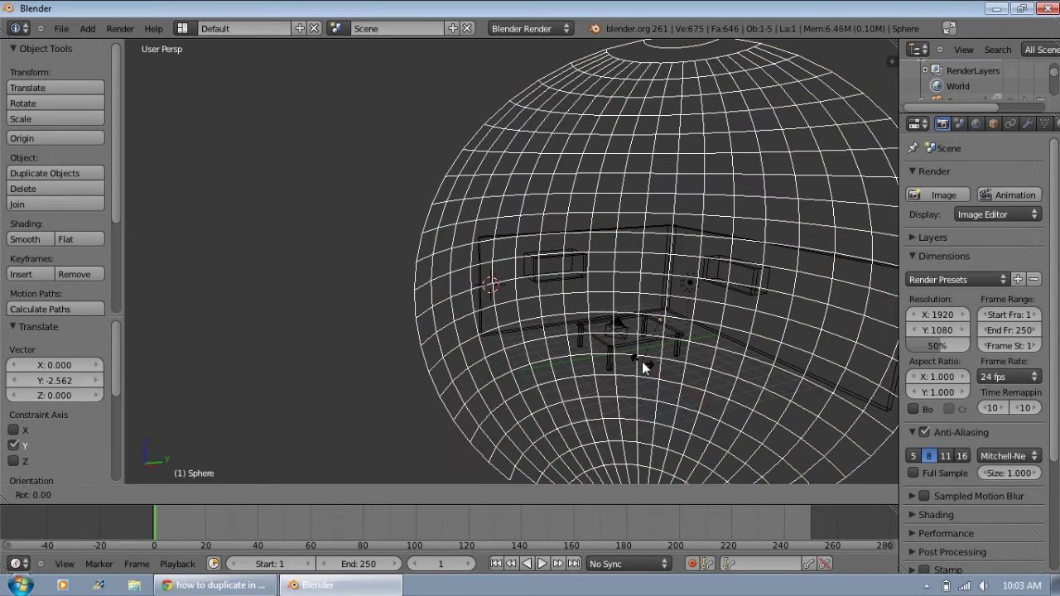
key("z")
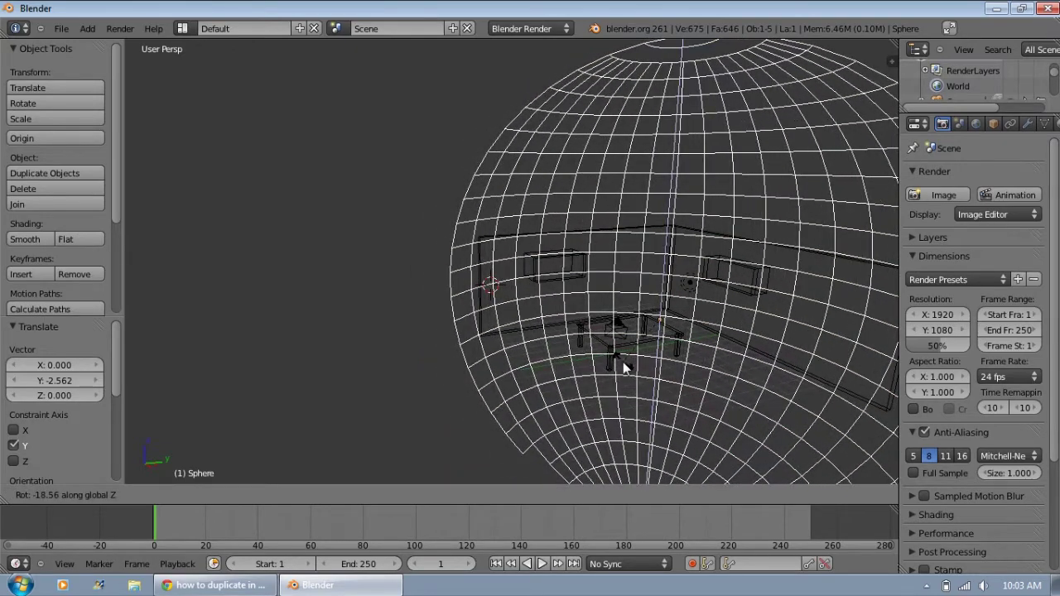
left_click(697, 362)
middle_click_drag(698, 363, 551, 409)
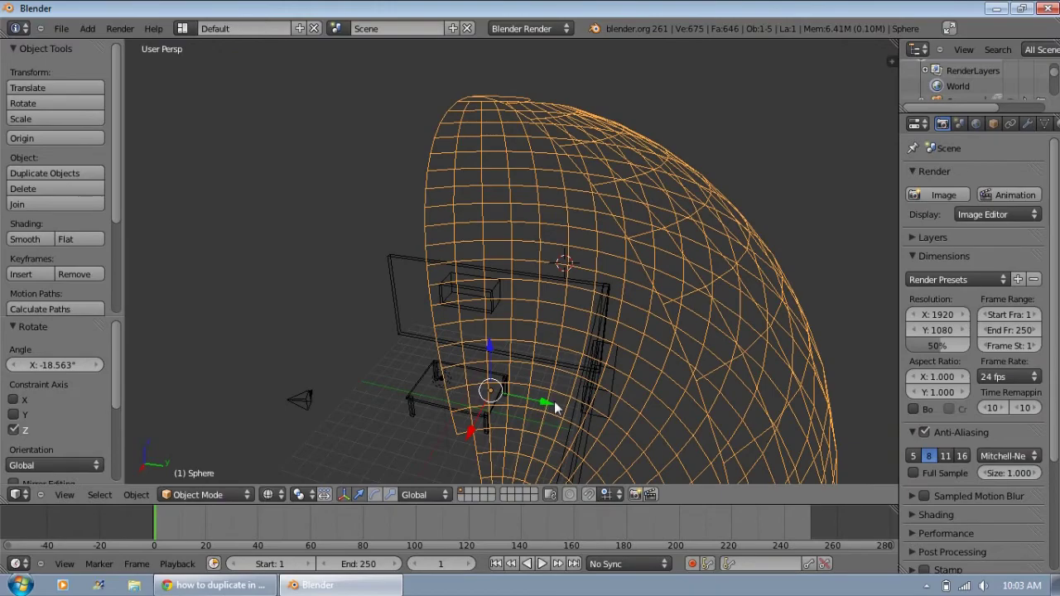
left_click_drag(552, 410, 408, 433)
middle_click_drag(372, 387, 636, 383)
left_click_drag(612, 415, 634, 355)
middle_click_drag(625, 347, 431, 443)
Switch the viewport to solid shading and check the scene from the camera and front views.
key("z")
mouse_move(357, 318)
middle_mouse_down()
mouse_move(459, 311)
mouse_move(373, 312)
mouse_move(472, 327)
middle_mouse_up()
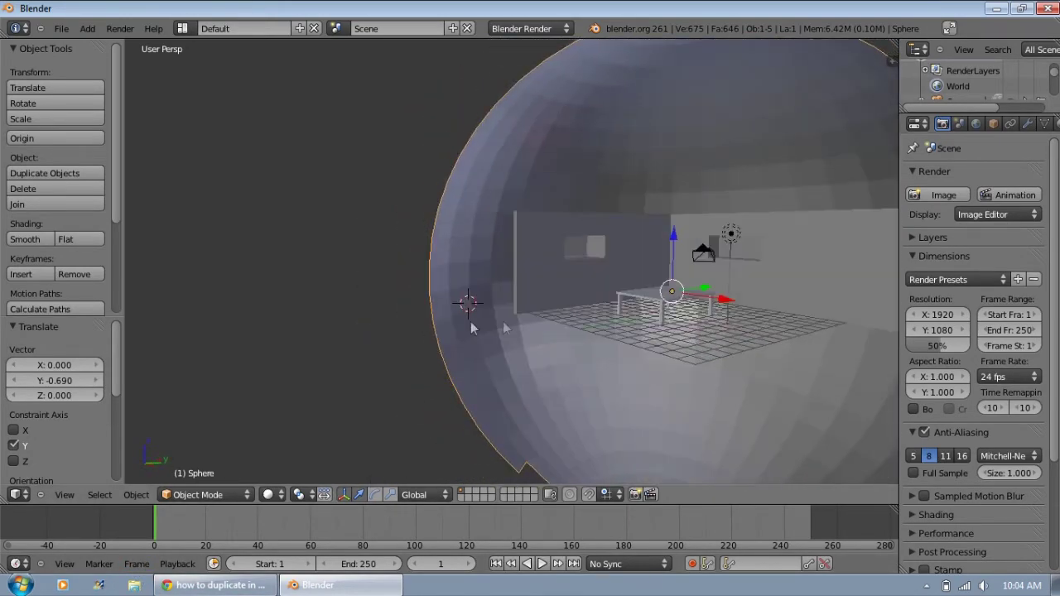
left_click(65, 494)
left_click(101, 438)
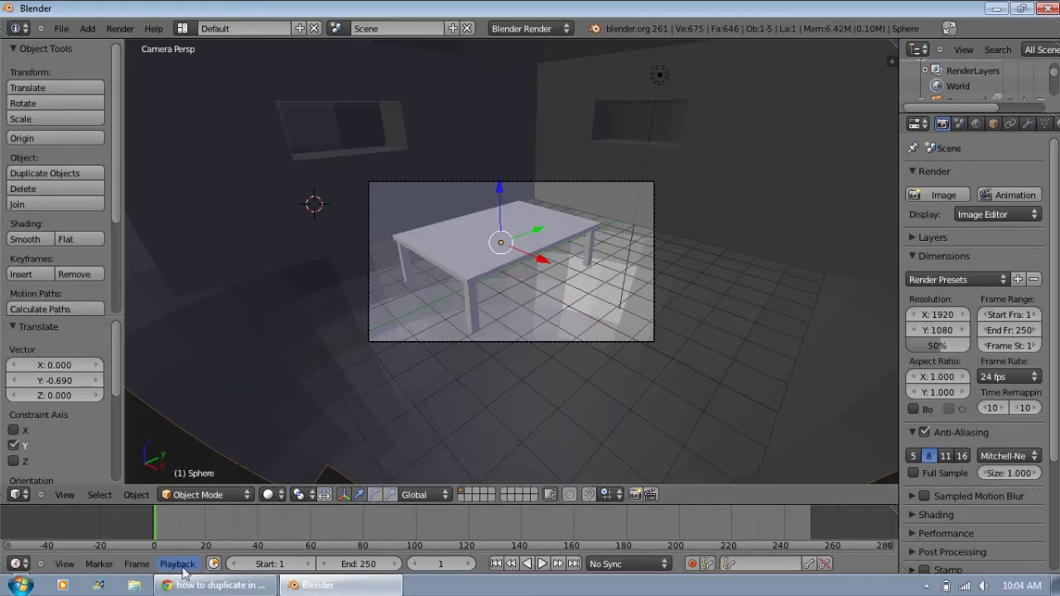
left_click(71, 497)
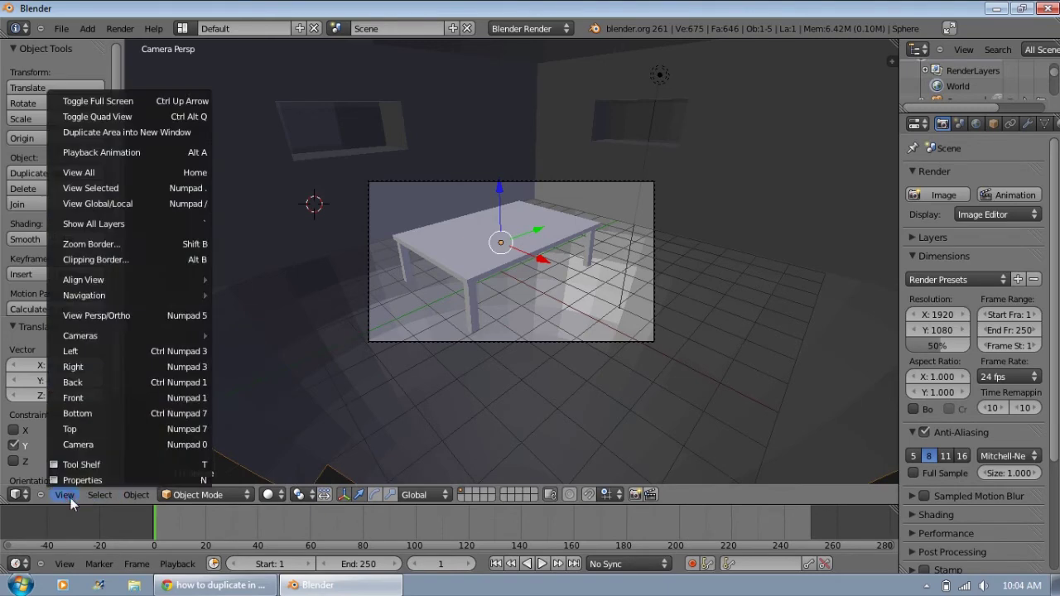
left_click(95, 400)
Apply smooth shading to the half sphere and inspect its surface around the room.
scroll(677, 369, "up", 3)
middle_click_drag(677, 369, 539, 388)
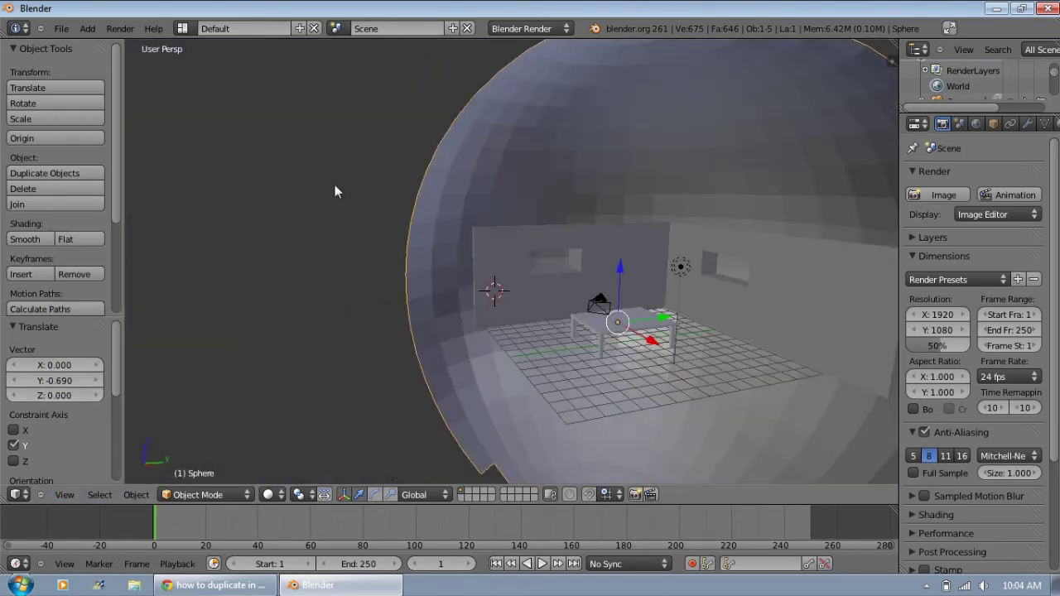
left_click(25, 240)
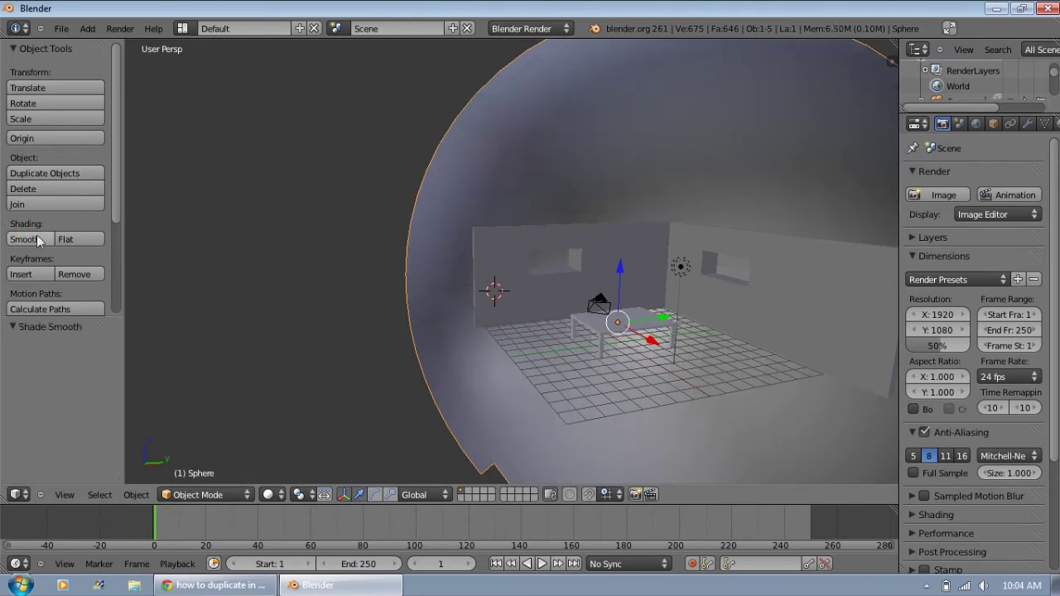
middle_click_drag(362, 236, 385, 238)
scroll(386, 239, "up", 6)
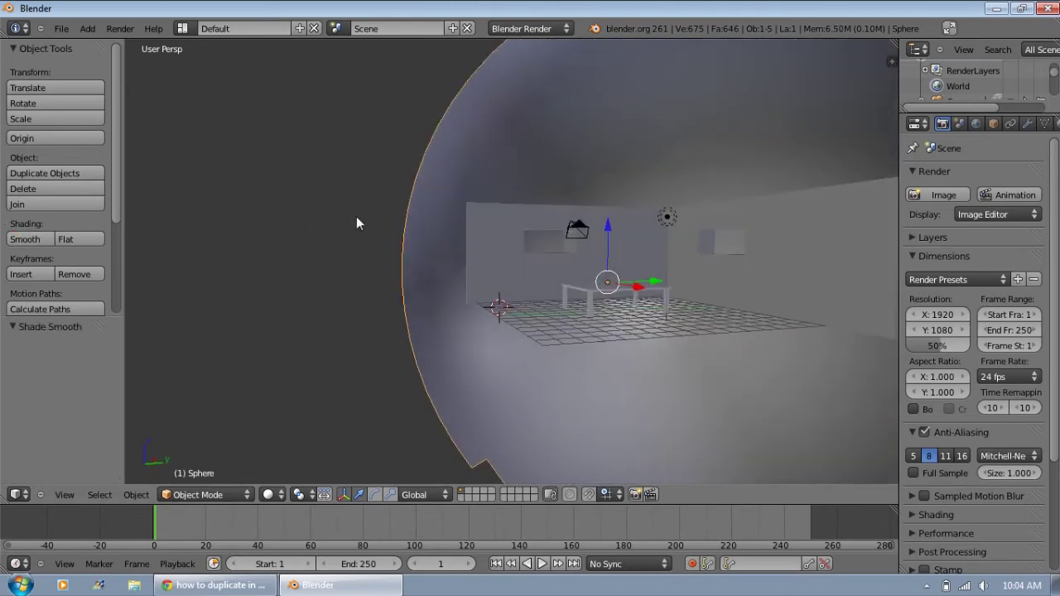
middle_click_drag(597, 312, 752, 262)
scroll(616, 304, "down", 2)
scroll(727, 313, "down", 2)
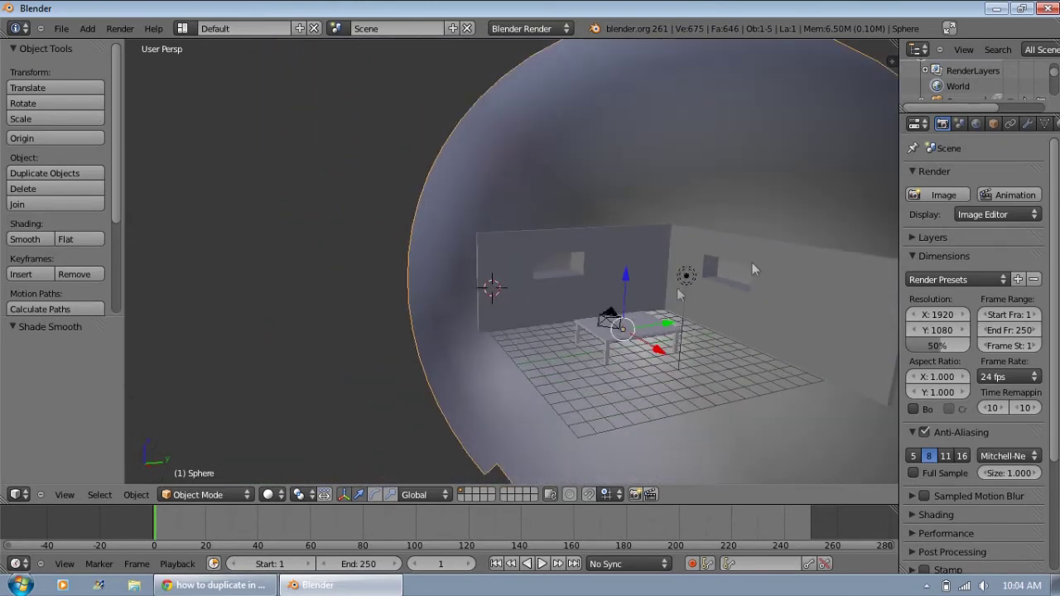
Add a material to the half sphere with a blue diffuse colour (R 0.09657, G 0.222, B 0.800), diffuse intensity 0.363 and specular intensity 0.466.
left_click(1057, 124)
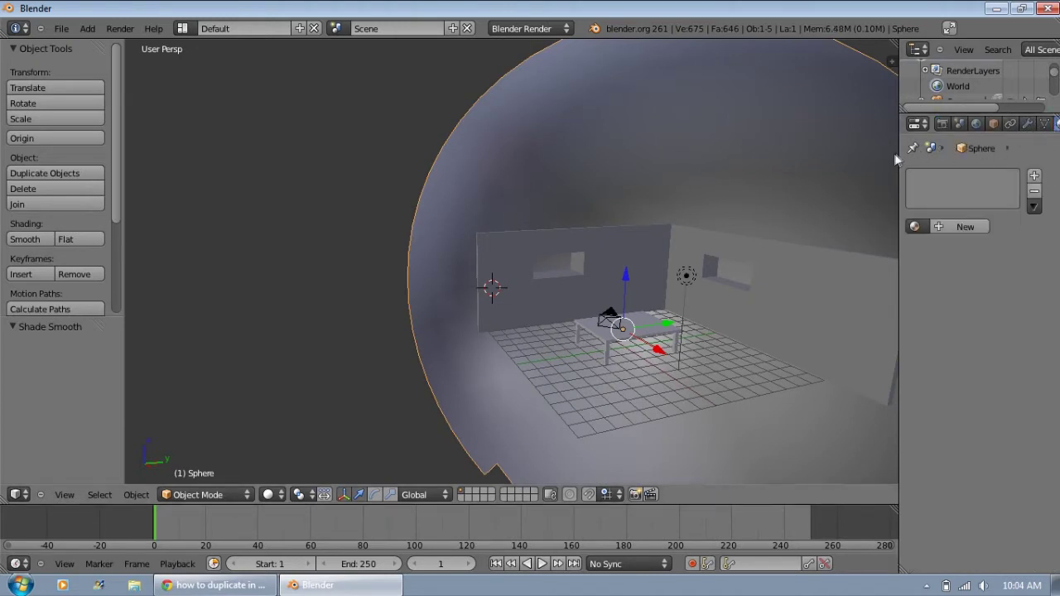
left_click_drag(897, 154, 837, 164)
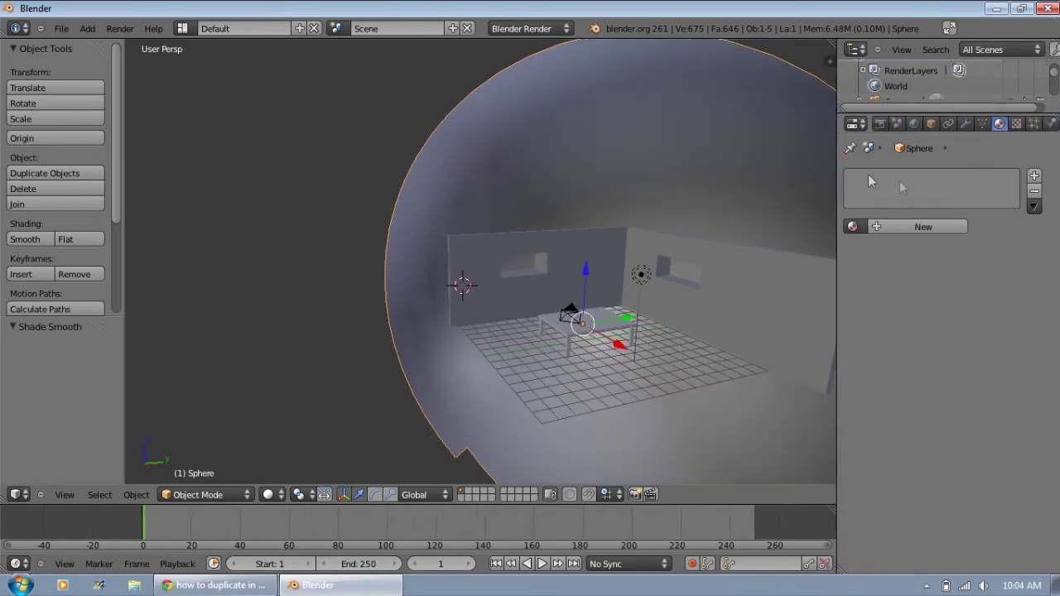
left_click(915, 227)
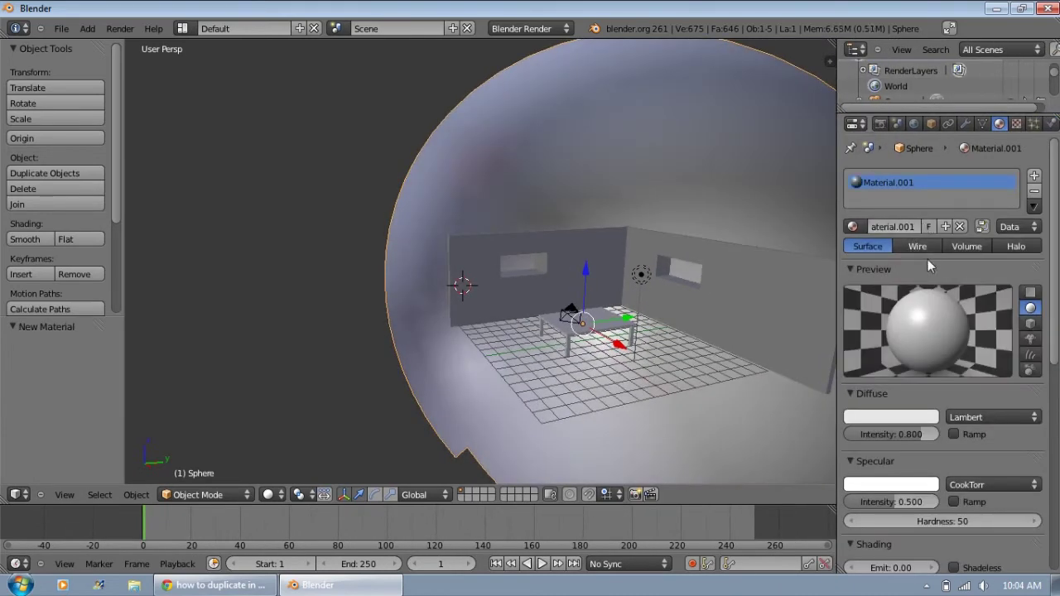
left_click(902, 416)
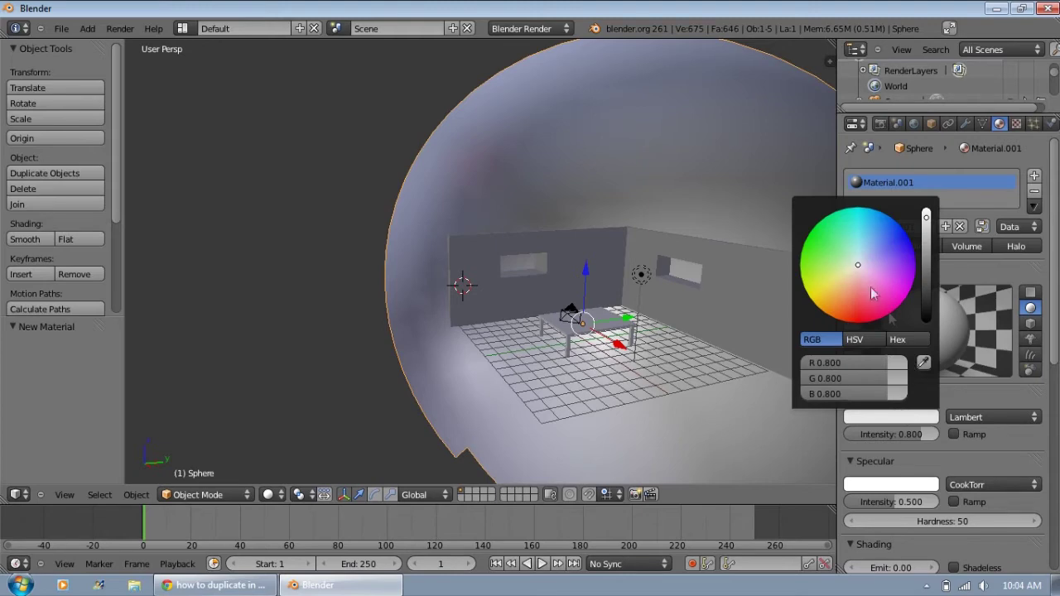
mouse_move(858, 264)
left_mouse_down()
mouse_move(892, 241)
mouse_move(909, 209)
mouse_move(877, 259)
mouse_move(829, 248)
mouse_move(823, 301)
mouse_move(894, 235)
mouse_move(911, 240)
mouse_move(898, 241)
left_mouse_up()
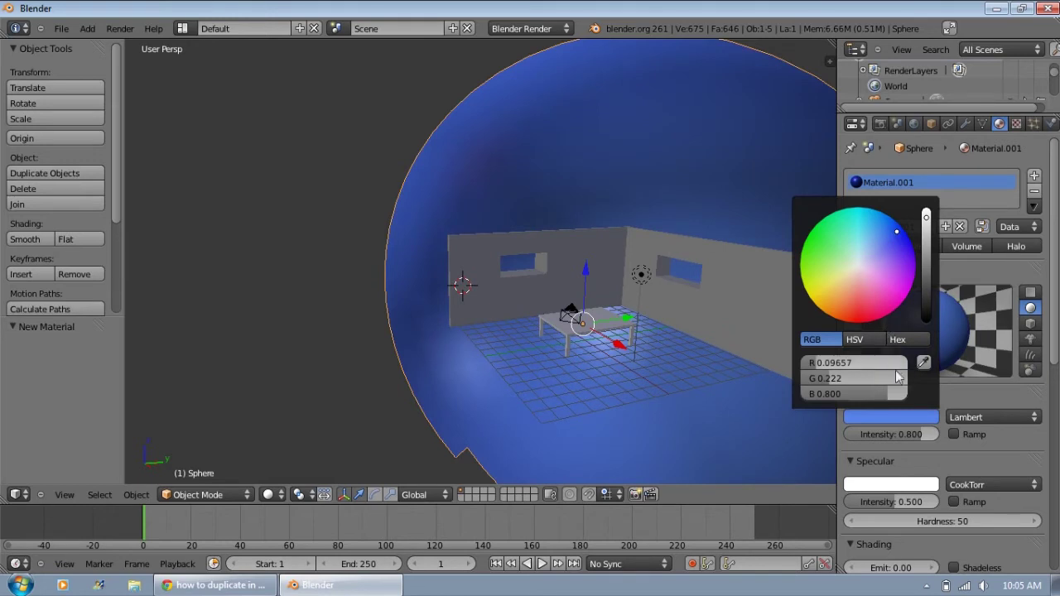
left_click_drag(919, 439, 880, 442)
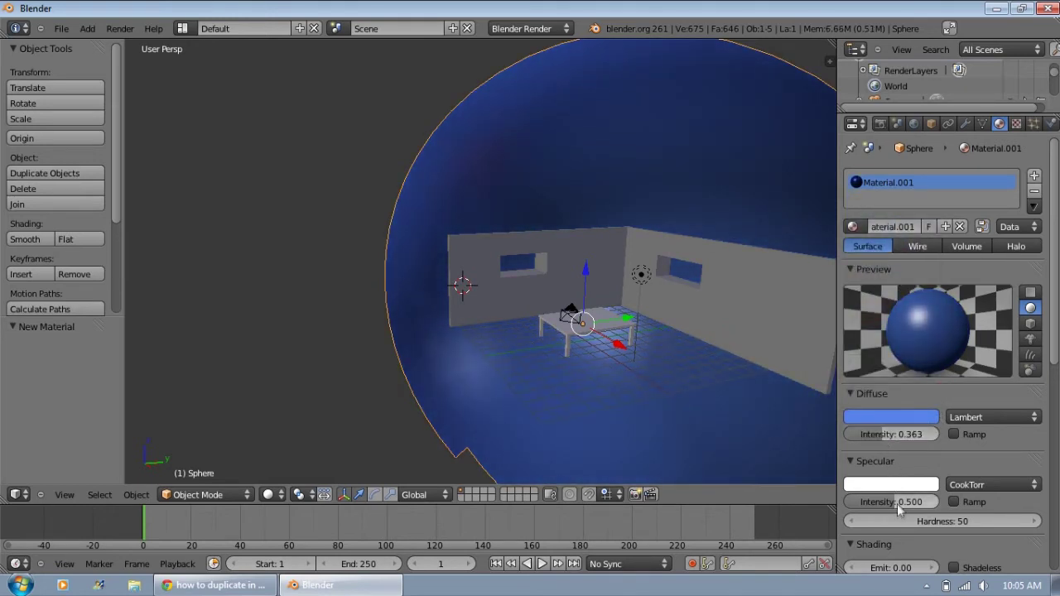
mouse_move(893, 512)
left_mouse_down()
mouse_move(957, 489)
mouse_move(889, 506)
mouse_move(889, 519)
left_mouse_up()
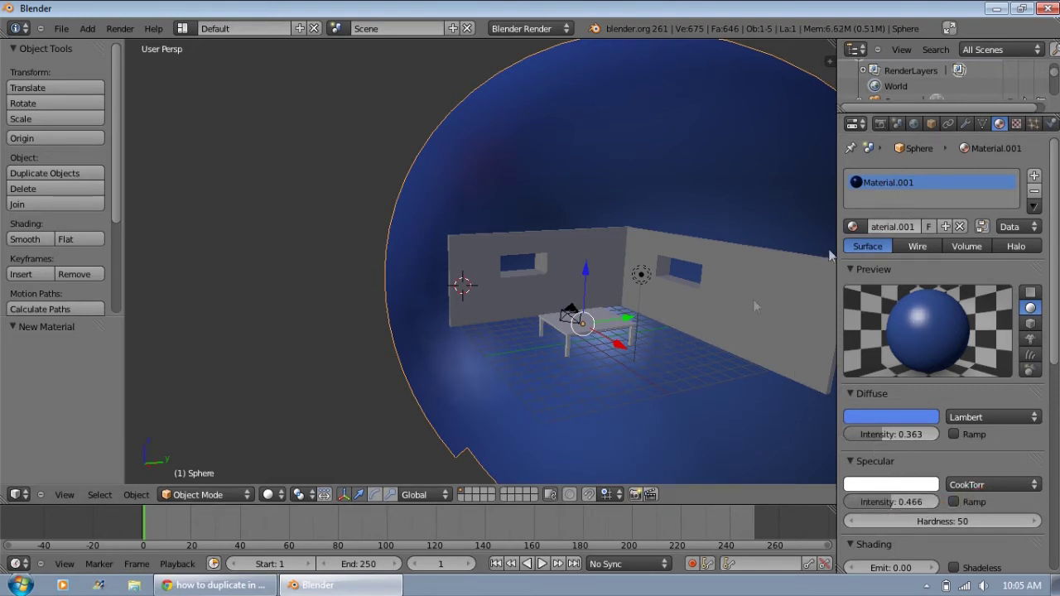
Add a material to the walls with a dark reddish-brown diffuse colour, diffuse intensity 0.565 and specular hardness 33.
right_click(830, 256)
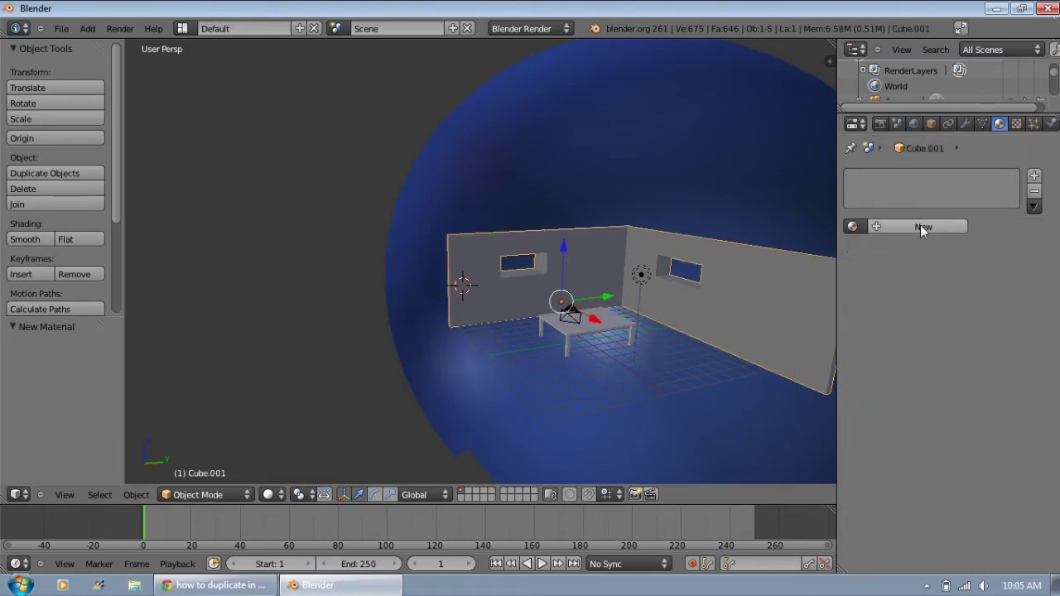
left_click(919, 227)
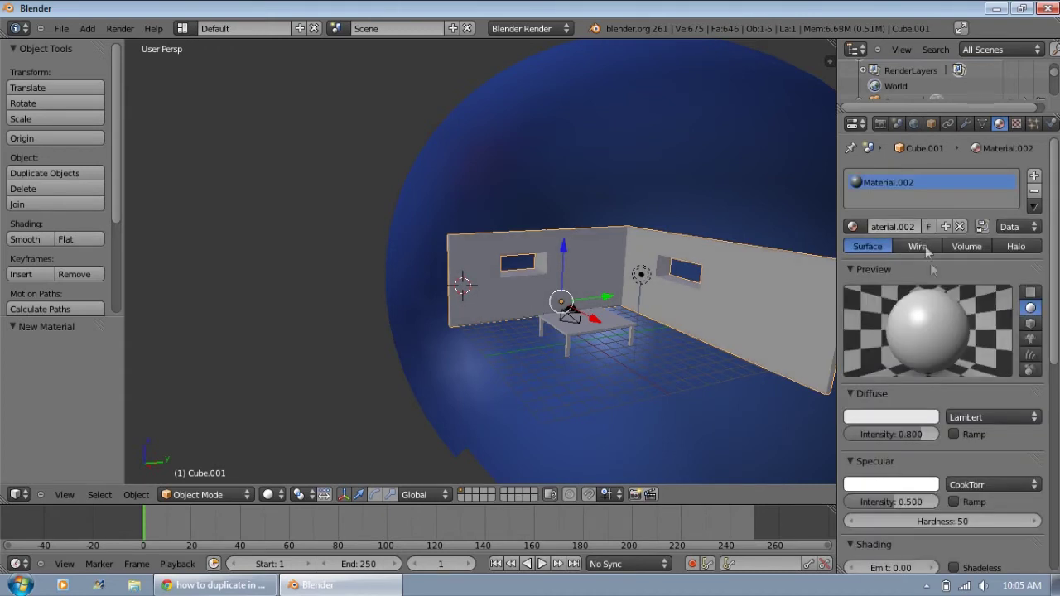
left_click(916, 417)
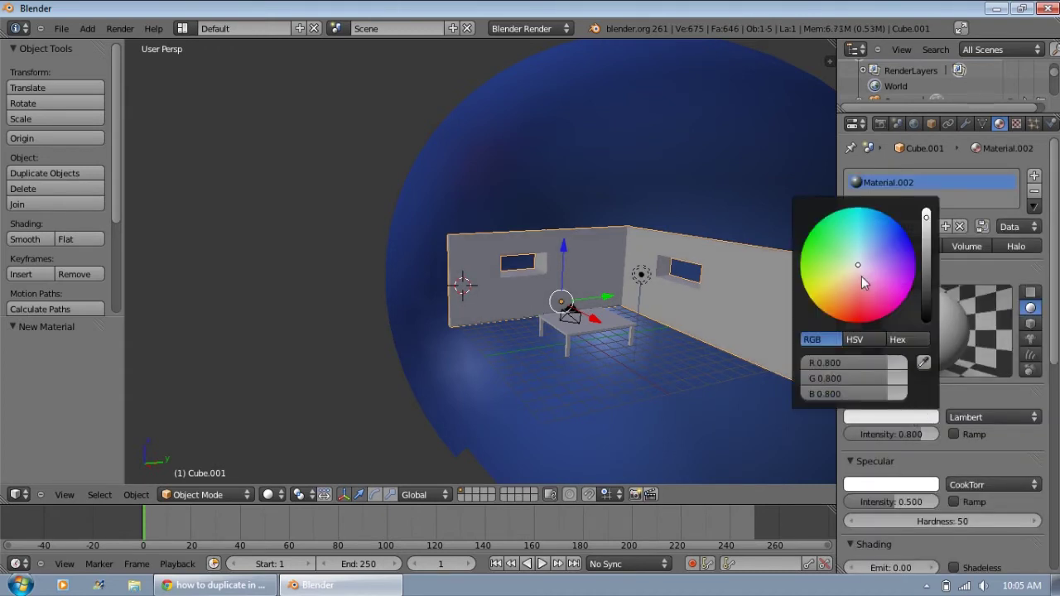
left_click_drag(857, 265, 856, 291)
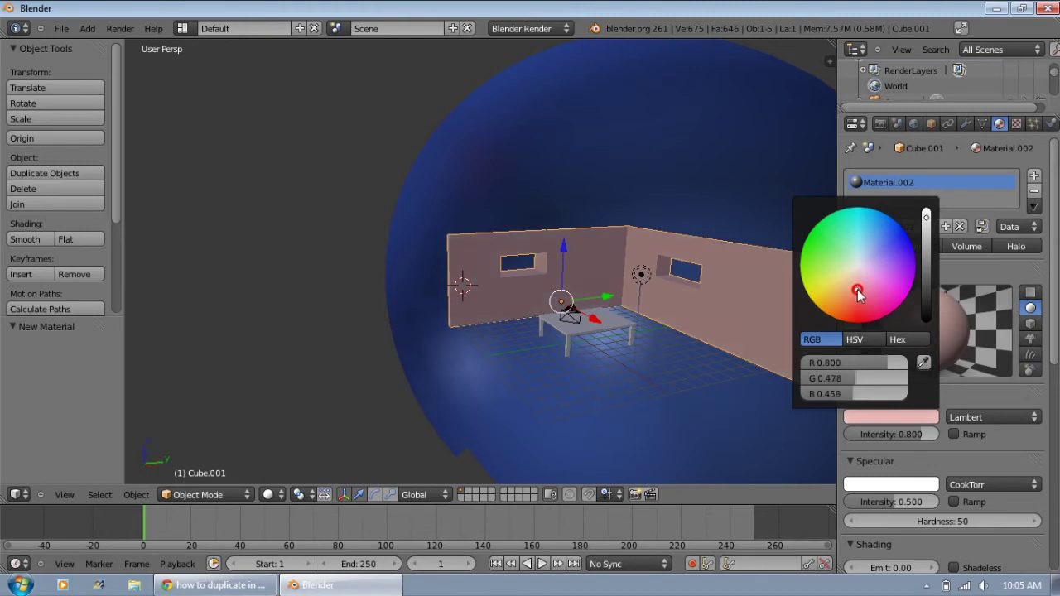
left_click_drag(925, 226, 927, 277)
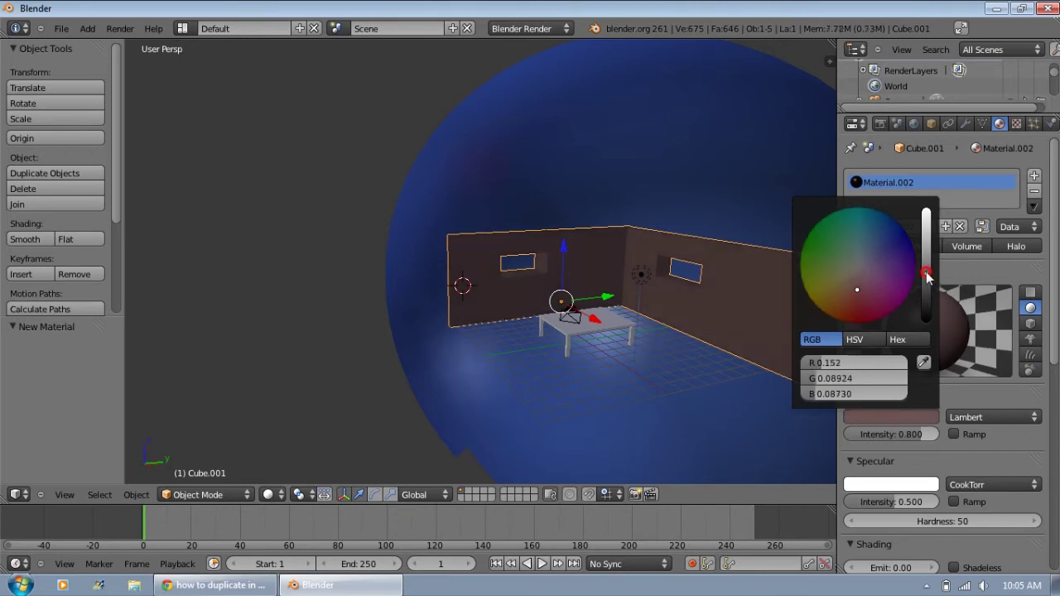
mouse_move(856, 294)
left_mouse_down()
mouse_move(856, 326)
mouse_move(847, 311)
left_mouse_up()
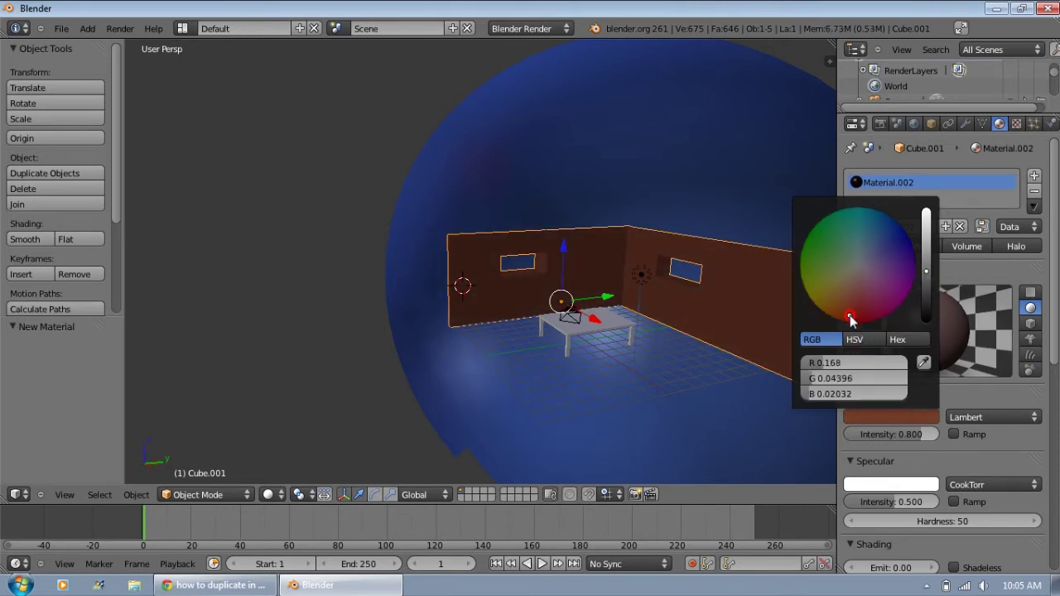
left_click_drag(927, 276, 925, 267)
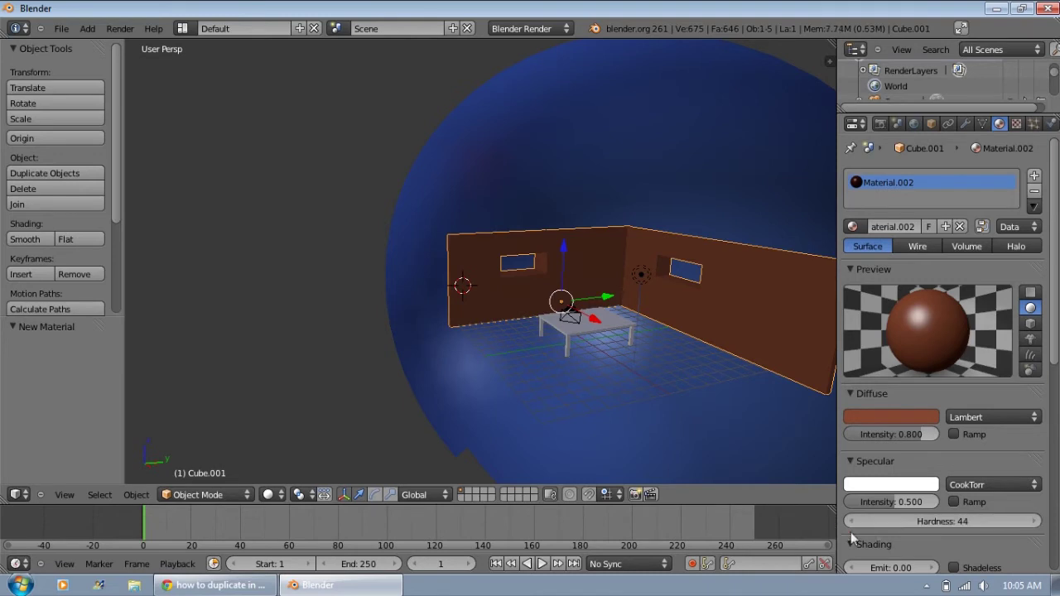
left_click_drag(896, 520, 1033, 519)
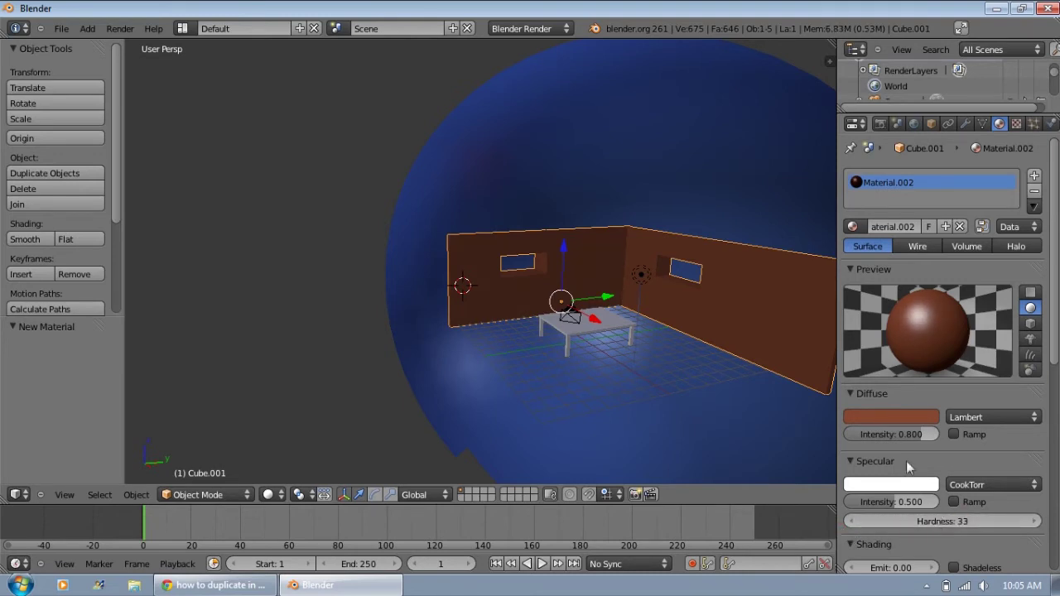
mouse_move(898, 434)
left_mouse_down()
mouse_move(875, 435)
mouse_move(884, 447)
left_mouse_up()
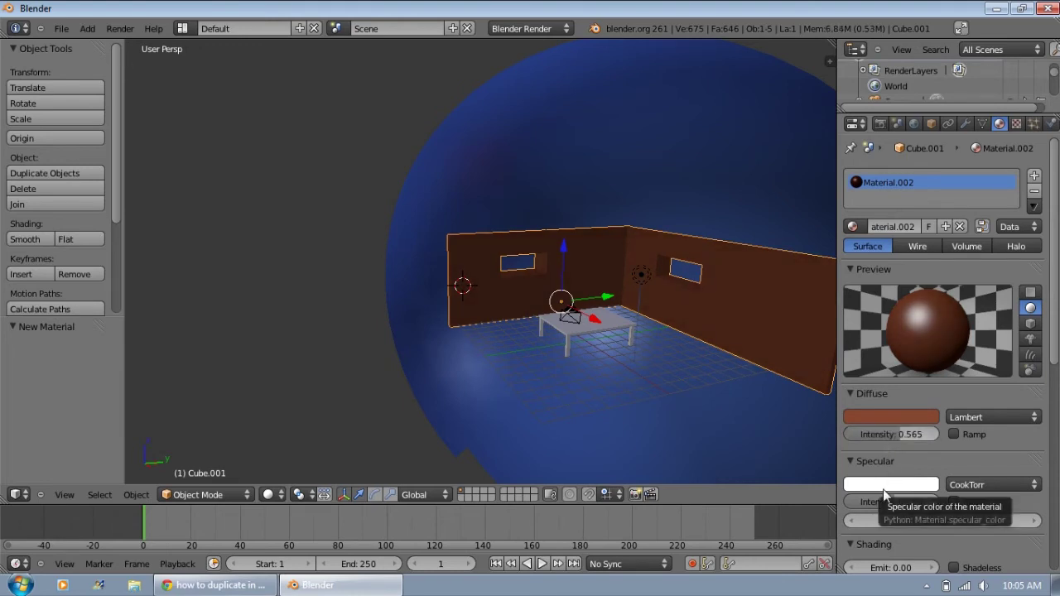
Give the table's material a medium green diffuse colour, diffuse intensity 0.733 and specular hardness 28.
right_click(610, 320)
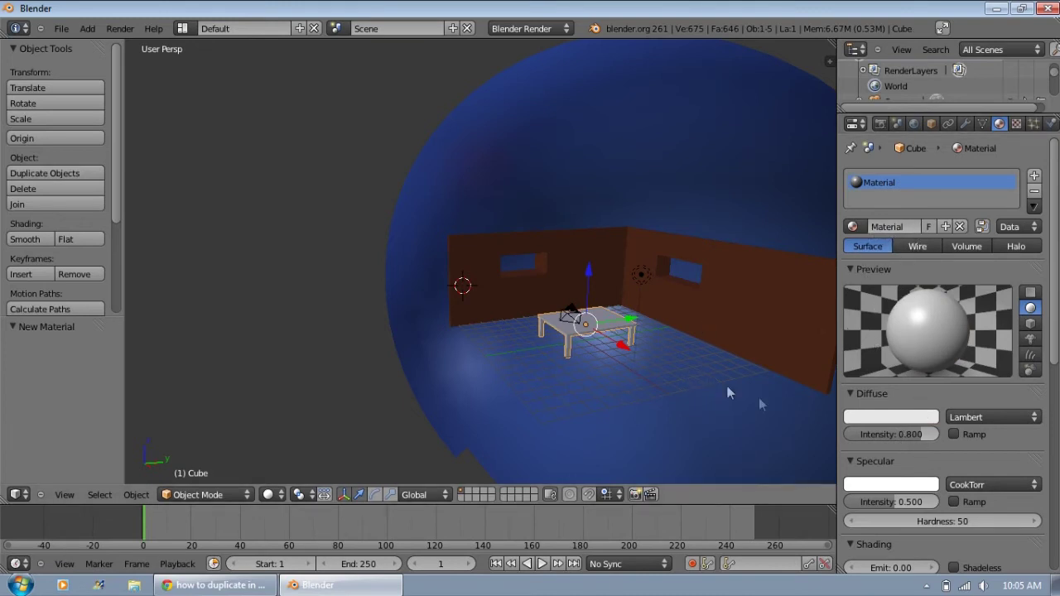
left_click(885, 418)
left_click_drag(859, 270, 784, 240)
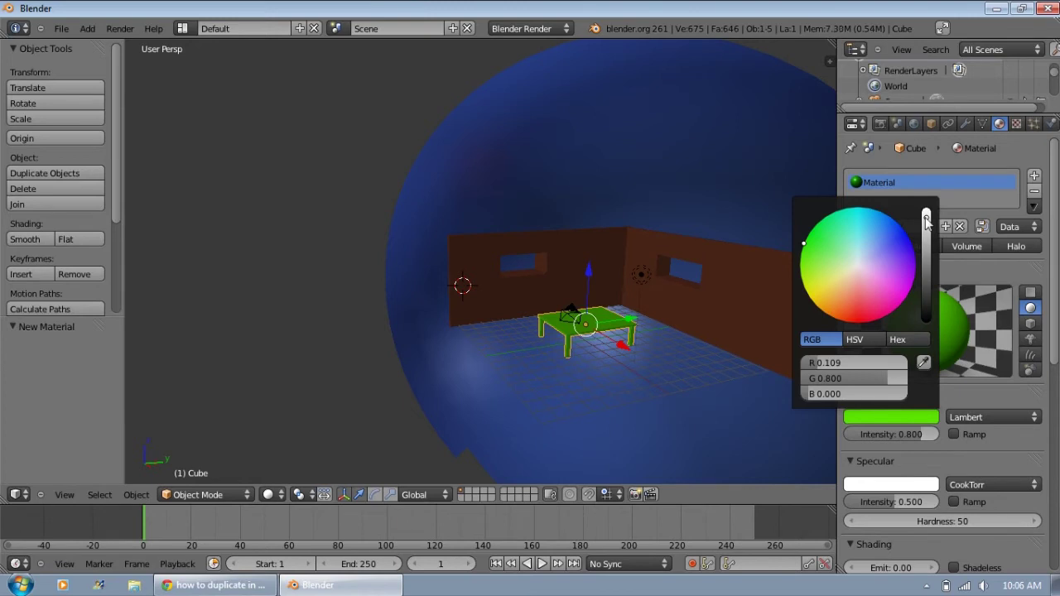
left_click_drag(925, 222, 924, 250)
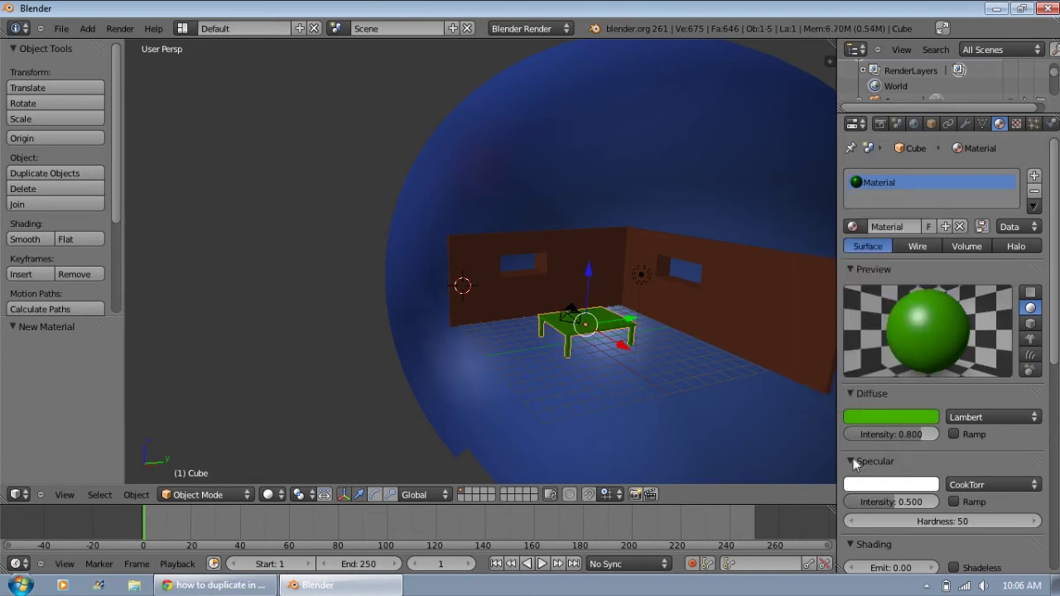
mouse_move(911, 433)
left_mouse_down()
mouse_move(935, 434)
mouse_move(844, 442)
mouse_move(916, 444)
left_mouse_up()
left_click_drag(965, 520, 793, 445)
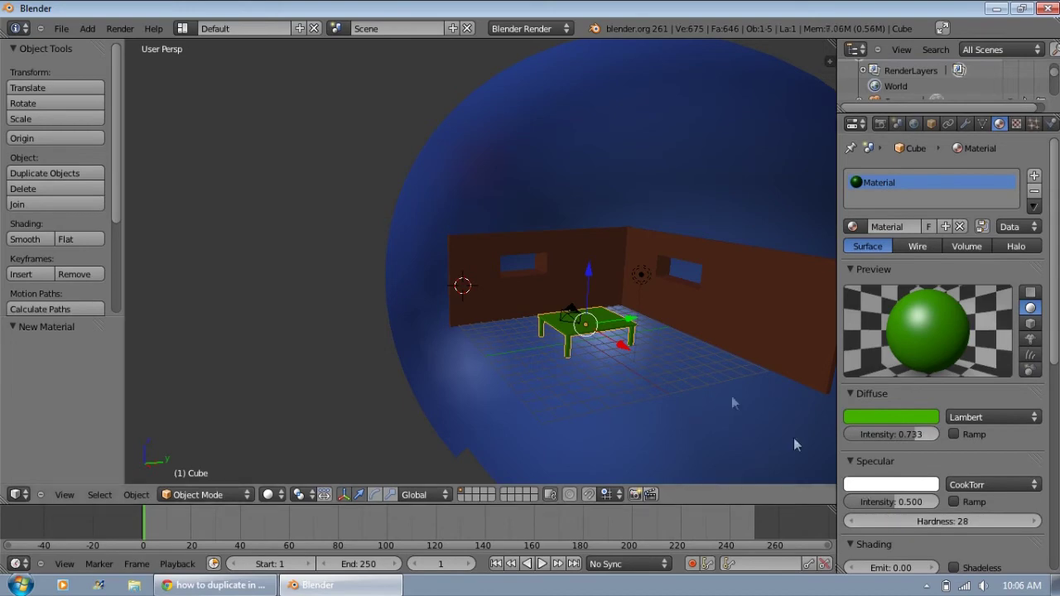
Examine the coloured room, table and half sphere through the camera view and from several surrounding angles.
scroll(793, 445, "up", 5)
mouse_move(666, 385)
middle_mouse_down()
mouse_move(571, 360)
mouse_move(703, 359)
mouse_move(638, 356)
mouse_move(665, 365)
mouse_move(631, 373)
mouse_move(647, 378)
middle_mouse_up()
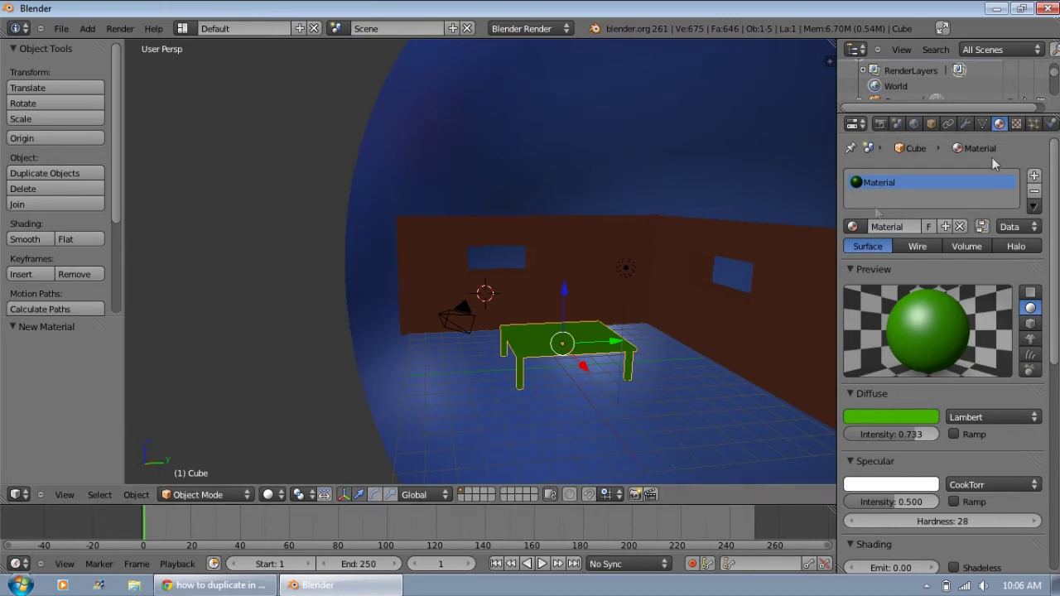
left_click(65, 494)
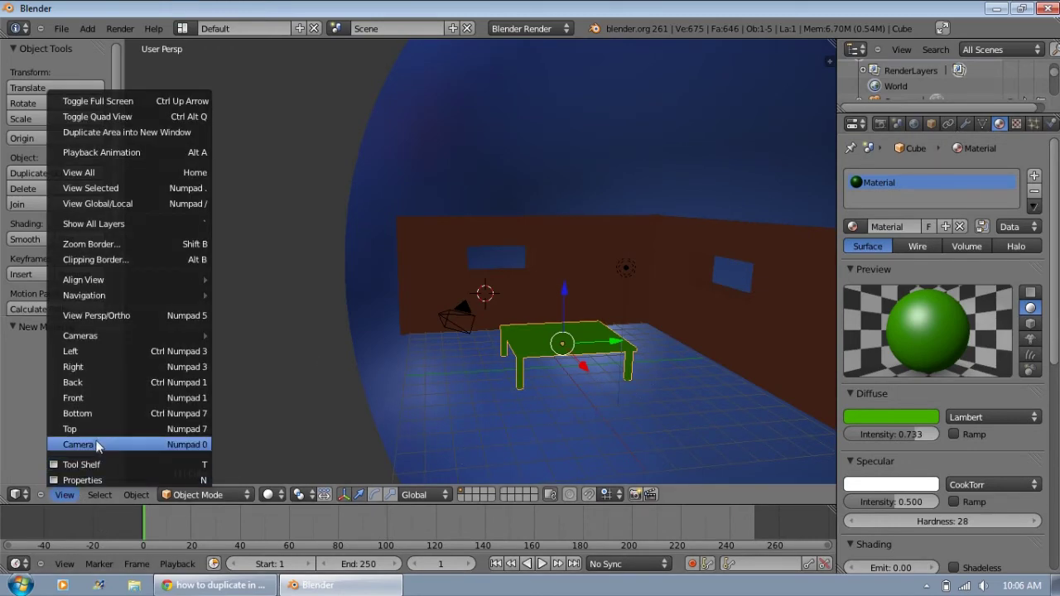
left_click(78, 445)
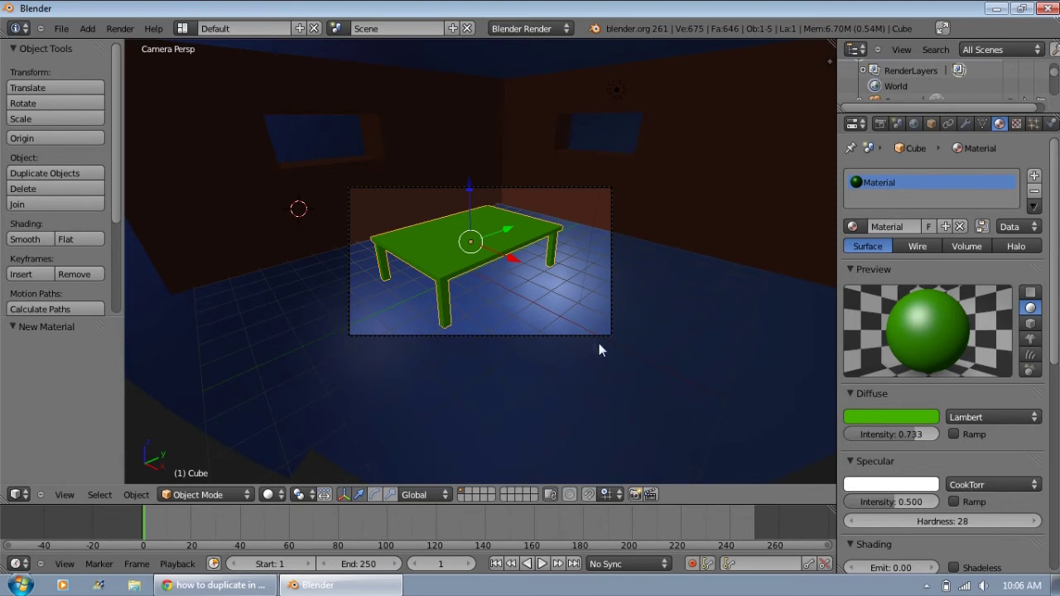
left_click(66, 497)
right_click(438, 404)
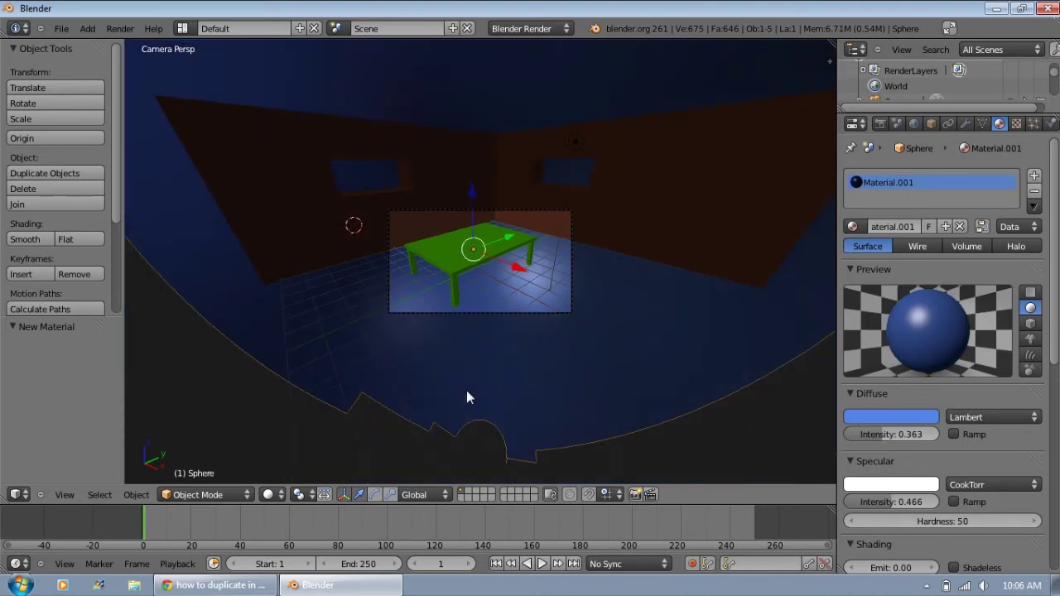
left_click(463, 390)
middle_click_drag(546, 380, 511, 380)
scroll(512, 380, "down", 5)
middle_click_drag(439, 378, 473, 379)
scroll(485, 356, "up", 4)
middle_click_drag(397, 332, 549, 315)
scroll(538, 309, "down", 2)
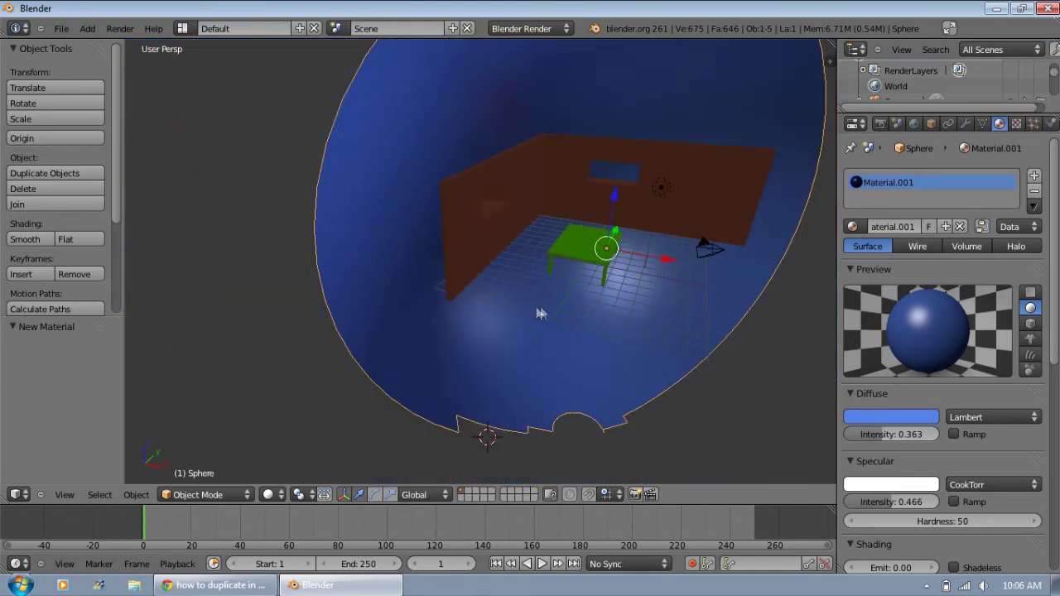
Pull the camera back from the table with X moves of 3.574 and 1.125 units and a Y shift, and check the camera view.
right_click(705, 246)
mouse_move(783, 263)
left_mouse_down()
mouse_move(710, 240)
mouse_move(779, 255)
left_mouse_up()
middle_click_drag(607, 369, 283, 296)
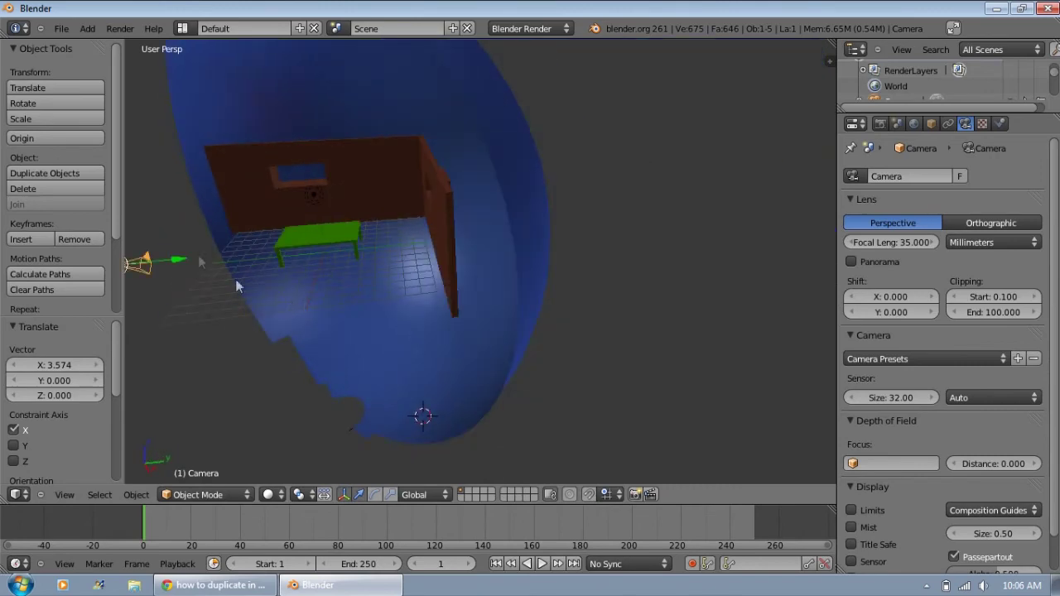
left_click_drag(177, 264, 160, 284)
middle_click_drag(160, 284, 431, 285)
left_click_drag(451, 277, 399, 344)
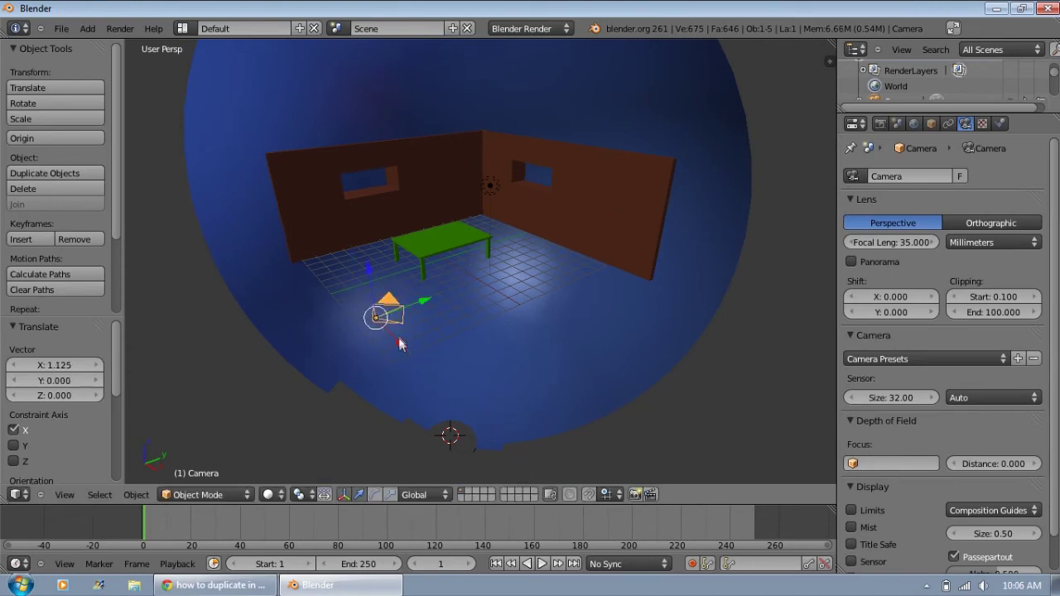
left_click(77, 494)
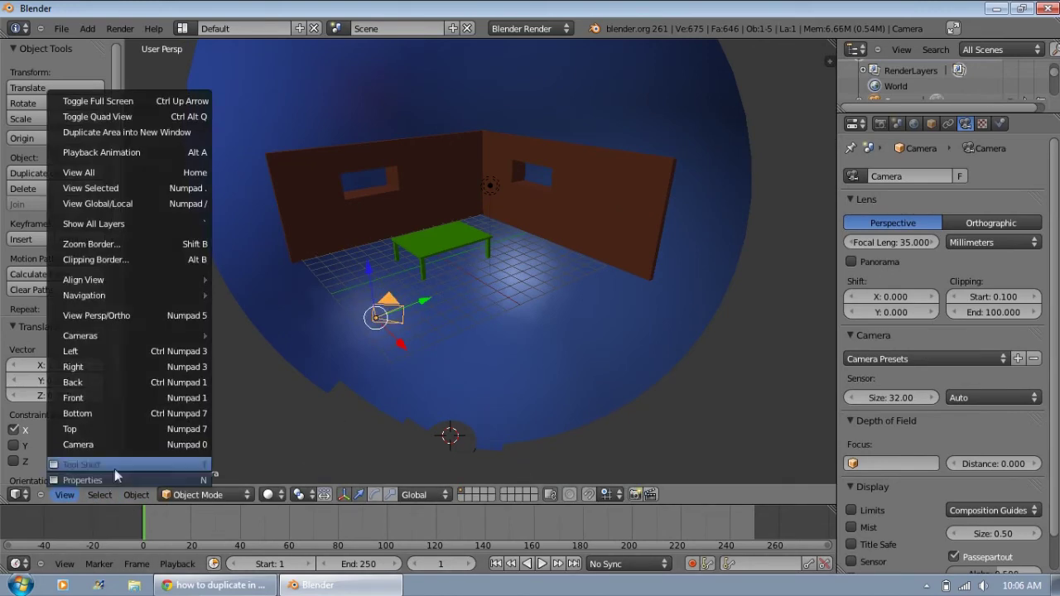
left_click(118, 446)
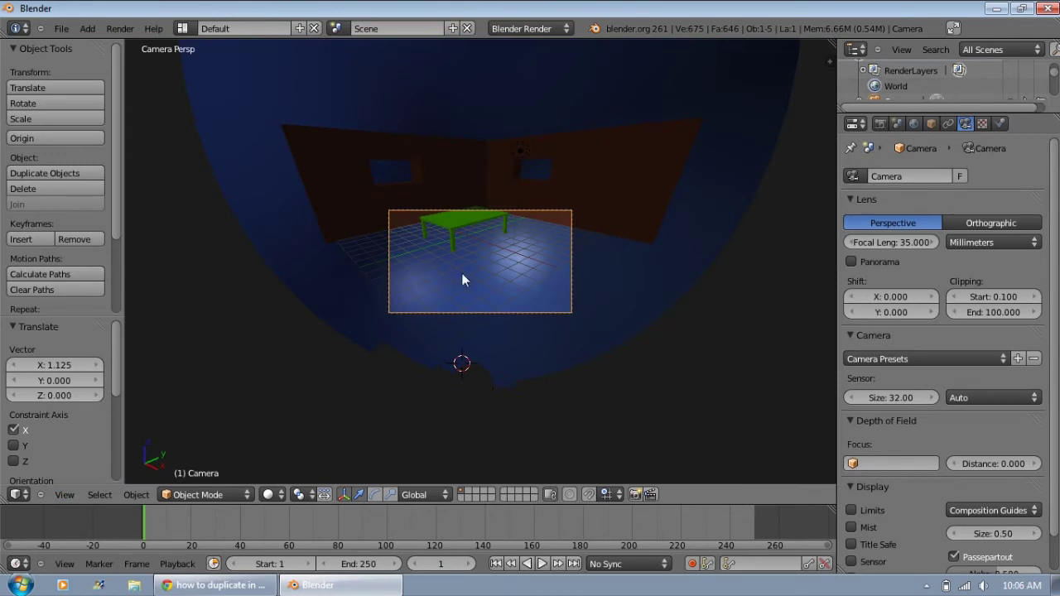
Shift the camera slightly, rotate it 8.972° around the global X axis, and check the framing in camera view.
key("r")
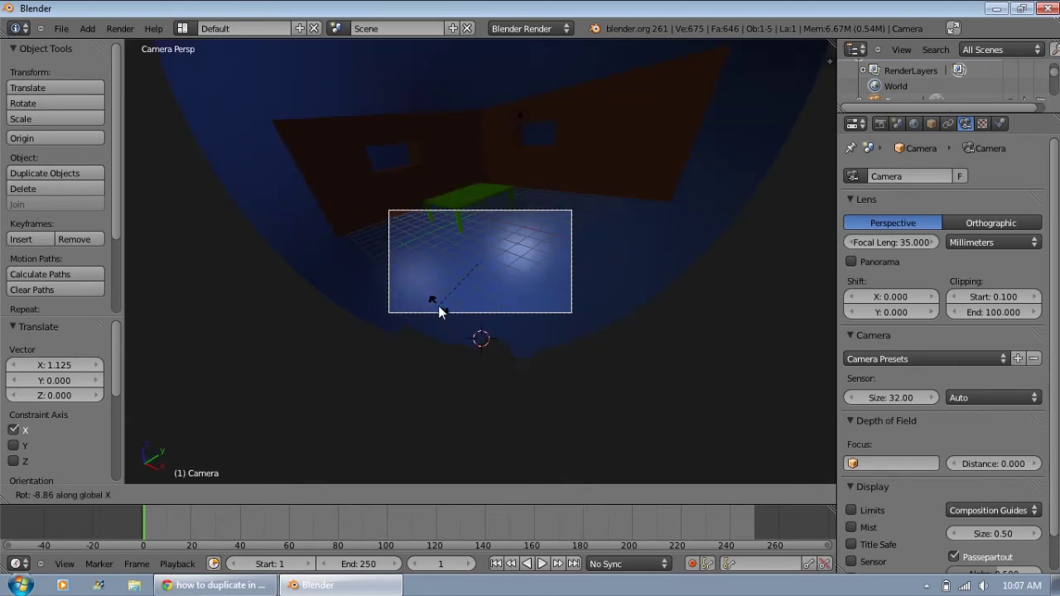
right_click(443, 316)
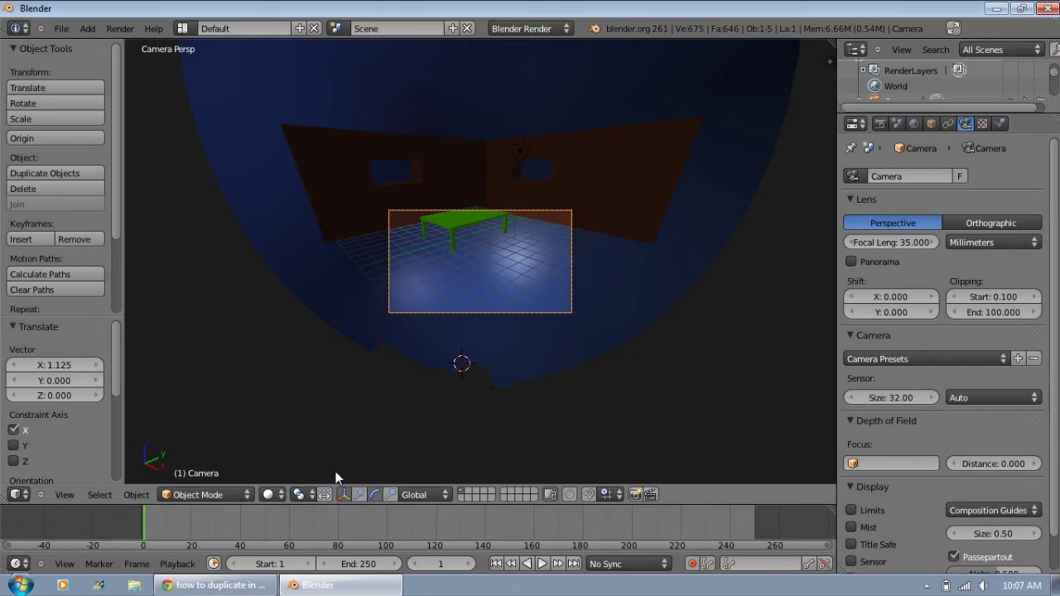
left_click(65, 494)
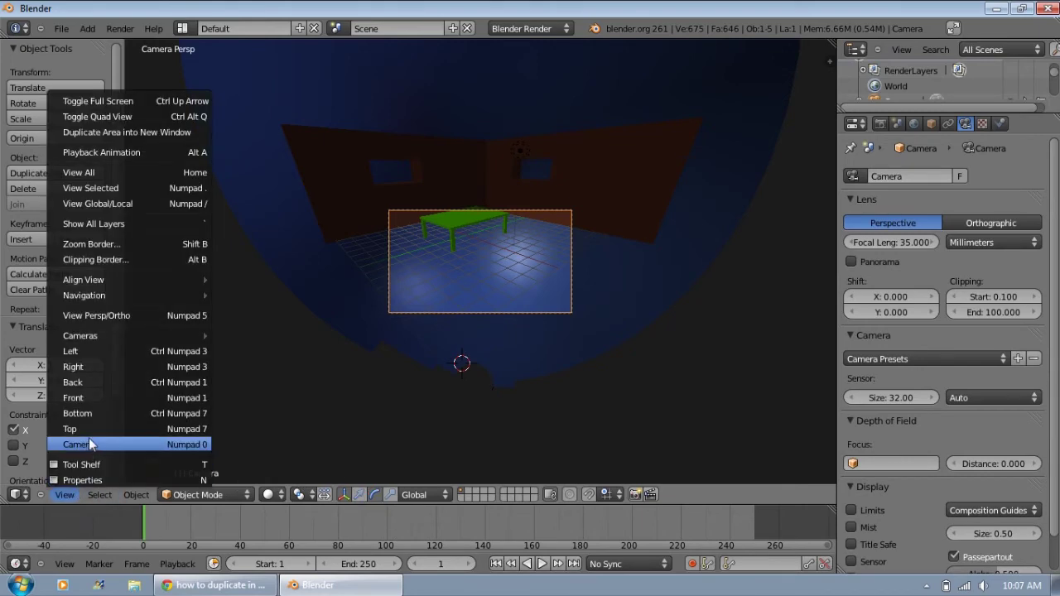
left_click(88, 437)
middle_click_drag(554, 382, 435, 253)
middle_click_drag(276, 367, 437, 329)
left_click_drag(446, 322, 441, 329)
left_click_drag(365, 294, 359, 295)
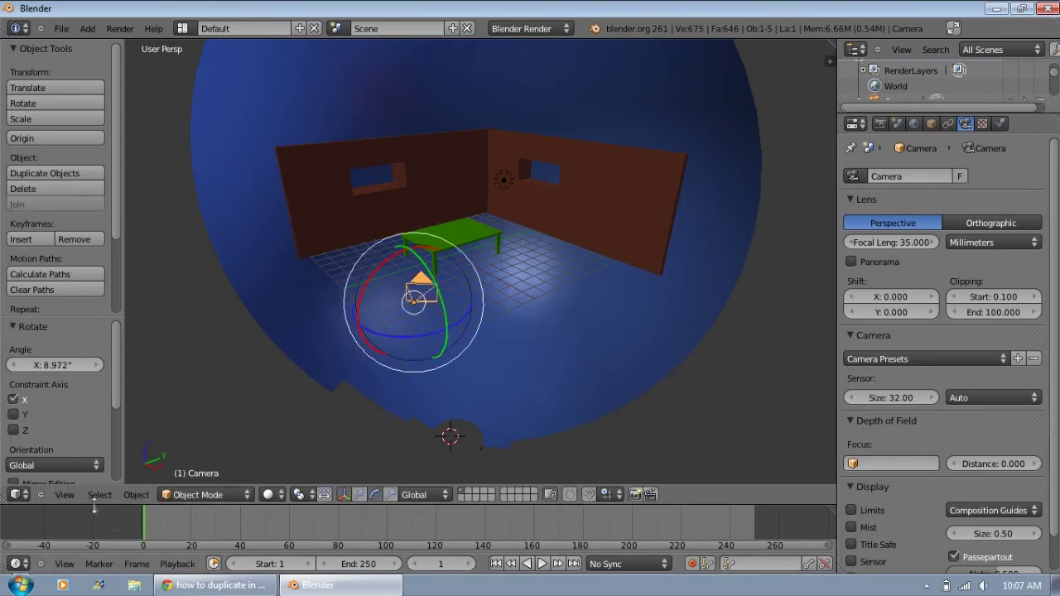
left_click(64, 494)
left_click(97, 441)
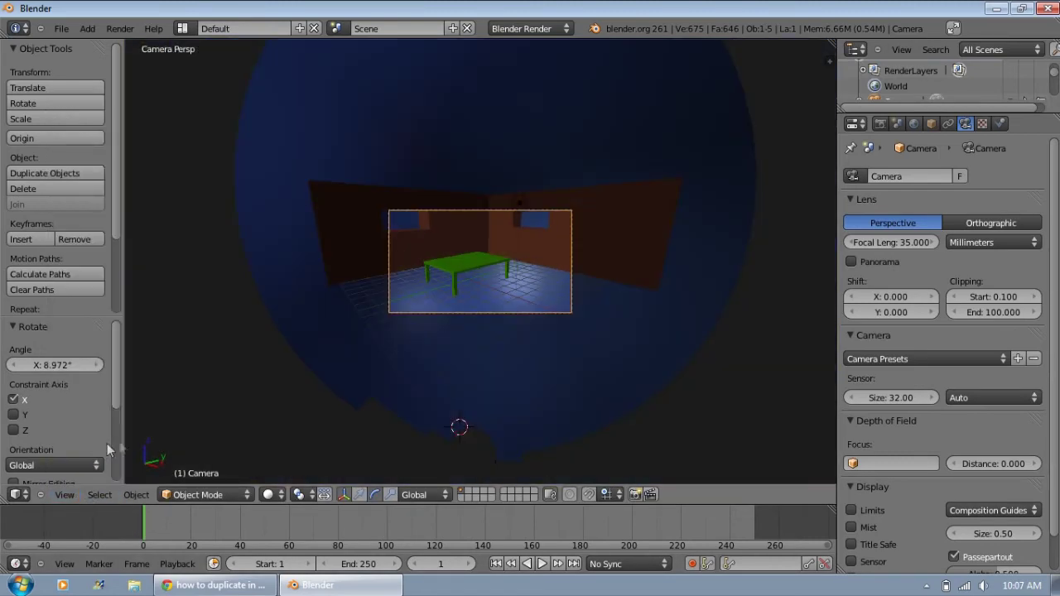
scroll(507, 315, "up", 4)
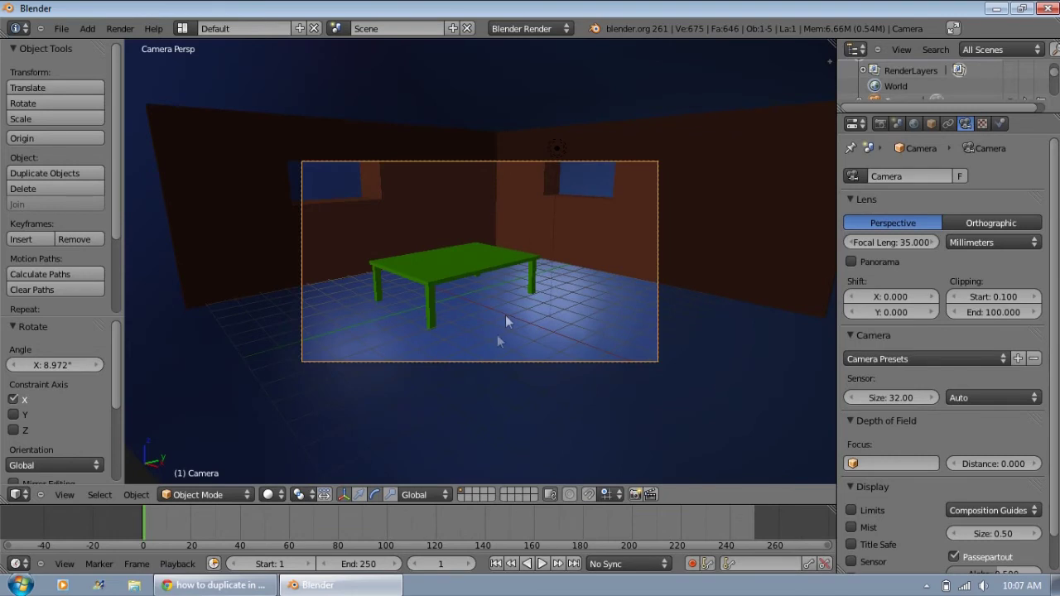
Leave the camera view, add a plane mesh to the scene and scale it uniformly by 3.091.
right_click(274, 412)
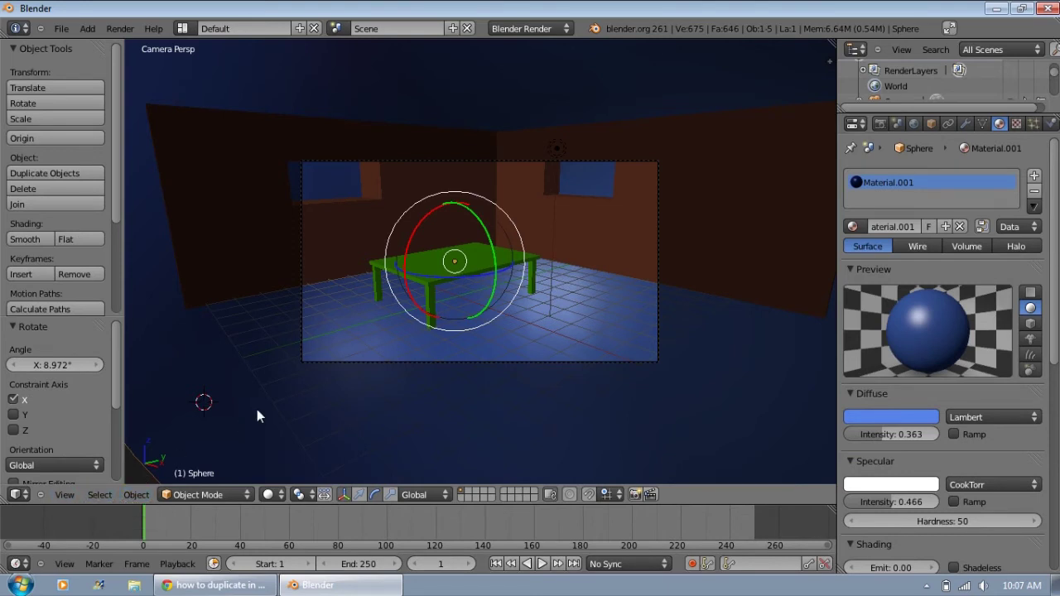
left_click(65, 495)
left_click(92, 401)
middle_click_drag(636, 311, 538, 353)
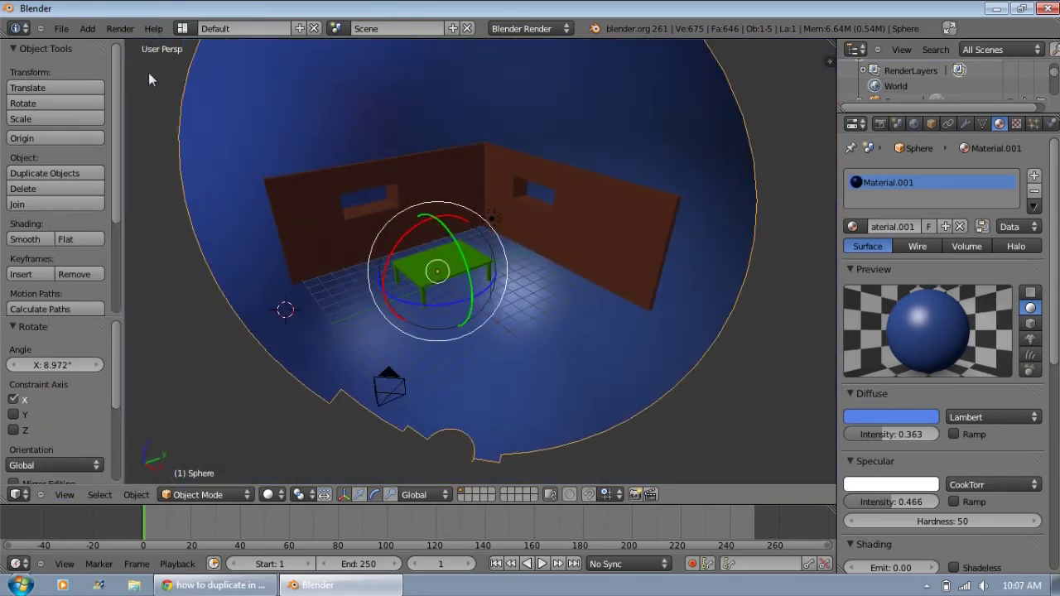
left_click(85, 30)
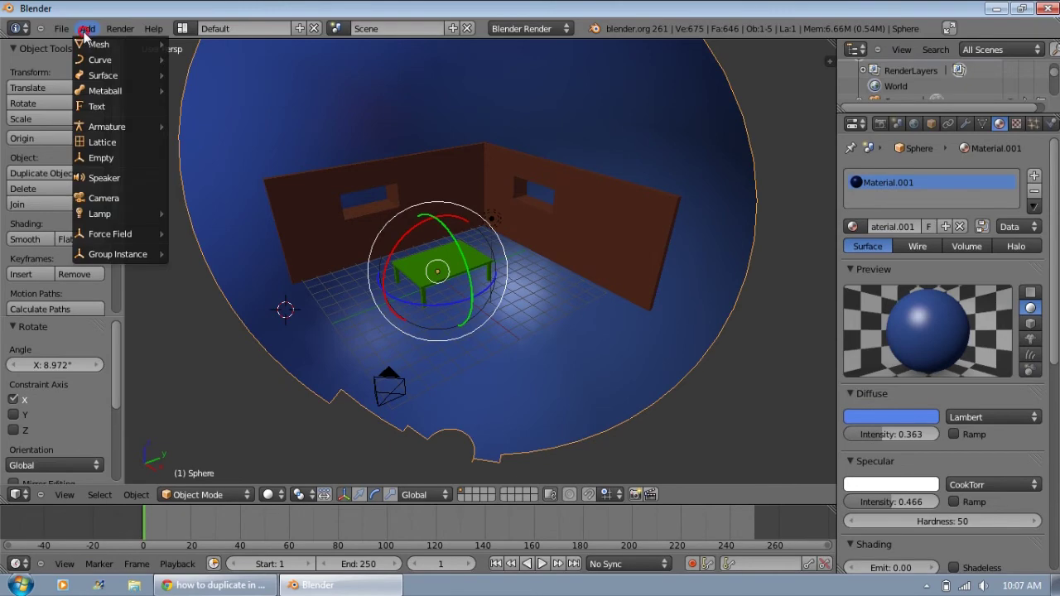
mouse_move(159, 44)
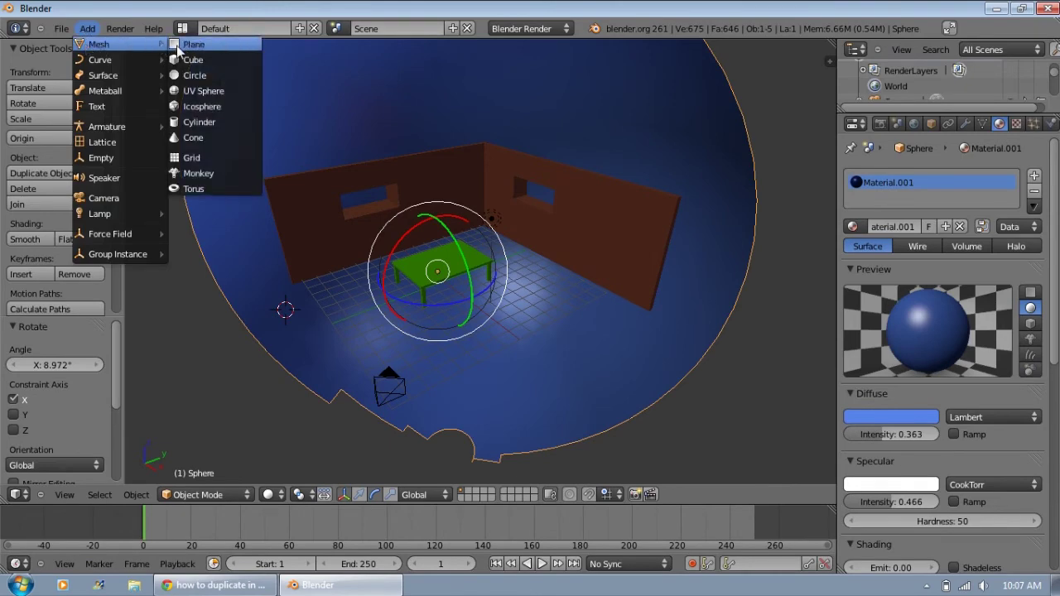
left_click(178, 48)
key("s")
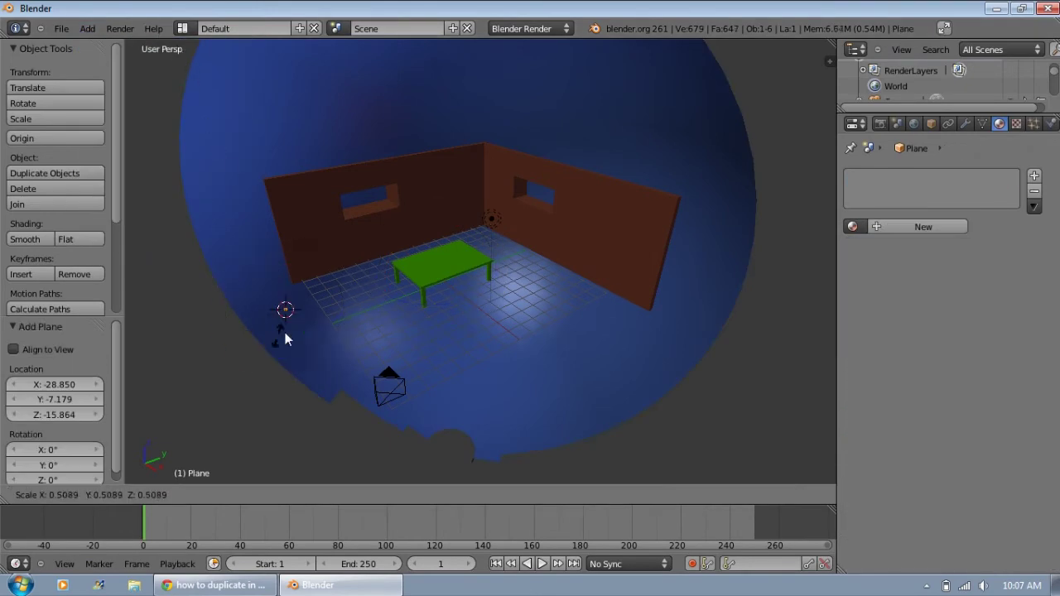
left_click(193, 451)
Raise the plane along Z and move it 24.979 units along X towards the room.
middle_click_drag(179, 367, 258, 364)
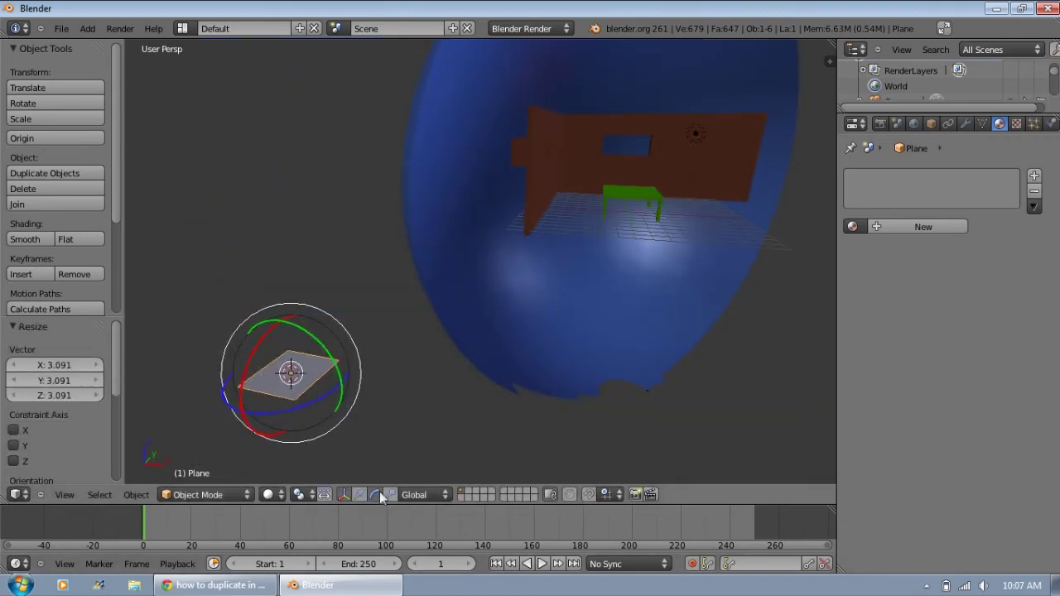
left_click(345, 495)
left_click_drag(284, 329, 243, 195)
middle_click_drag(244, 196, 285, 241)
left_click_drag(284, 242, 712, 311)
middle_click_drag(712, 311, 484, 341)
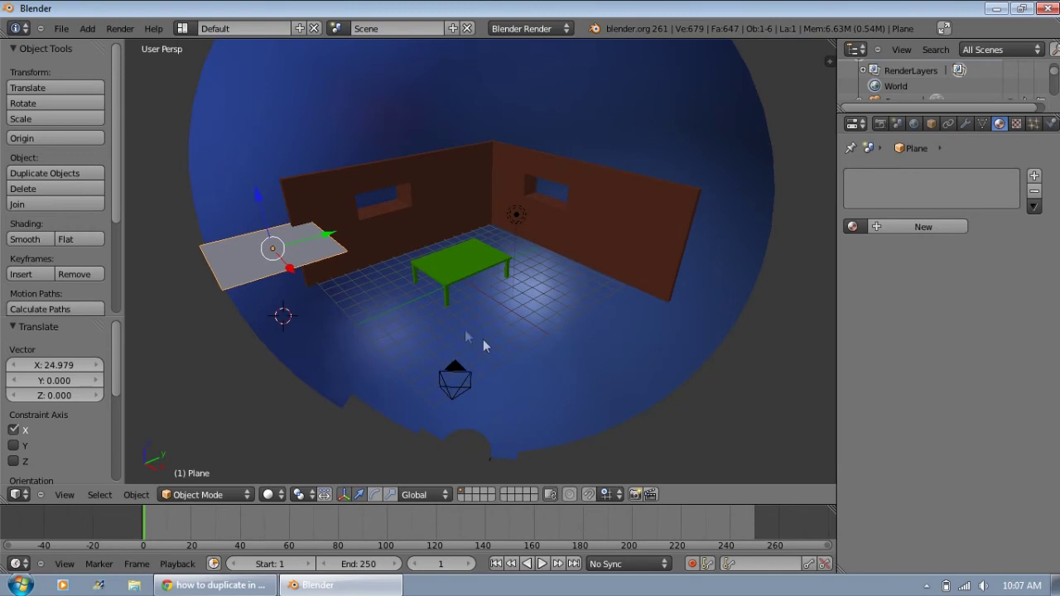
Enlarge the plane uniformly, lower it 4.283 units along Z and shift it along Y under the table.
key("s")
left_click(529, 369)
left_click_drag(262, 199, 270, 274)
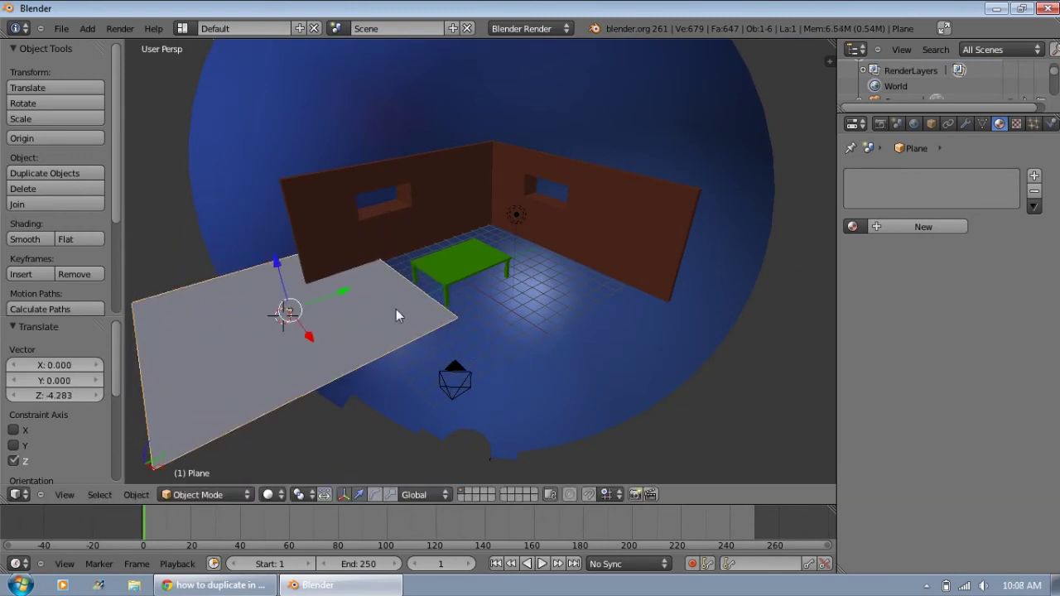
left_click_drag(347, 291, 511, 286)
Scale the plane by 1.855 and then 0.847, and move it about 3.1 units along X to cover the room's floor area.
key("s")
left_click(565, 309)
key("s")
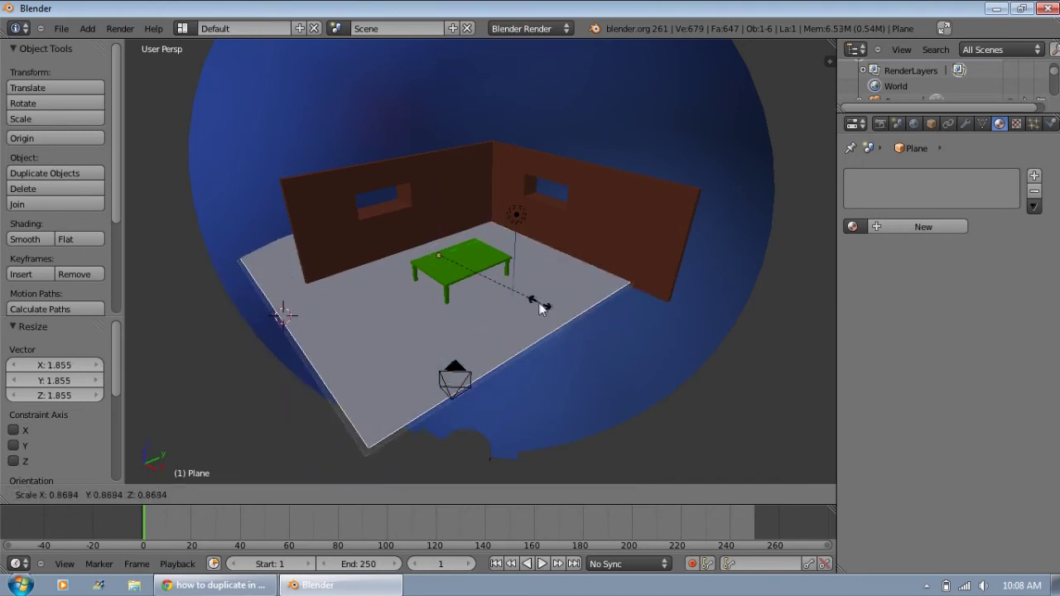
left_click(538, 306)
key("g")
key("x")
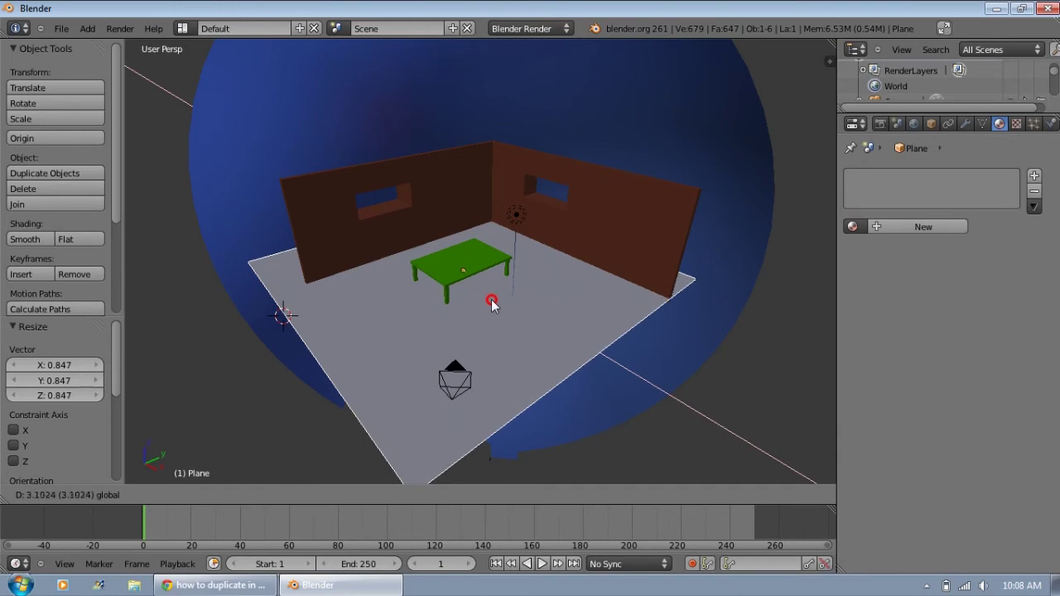
left_click(492, 301)
Lower the floor plane 0.126 units along Z so that it meets the table's legs.
scroll(447, 284, "up", 5)
mouse_move(448, 284)
middle_mouse_down()
mouse_move(459, 274)
mouse_move(454, 287)
middle_mouse_up()
middle_click_drag(504, 101, 465, 161)
left_click_drag(465, 162, 465, 163)
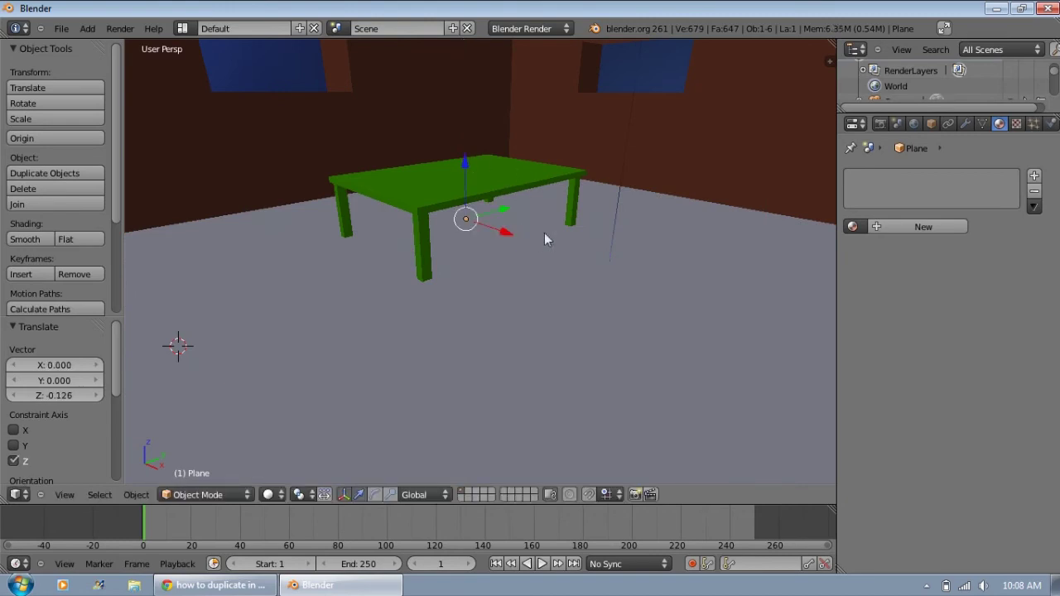
middle_click_drag(582, 215, 577, 223)
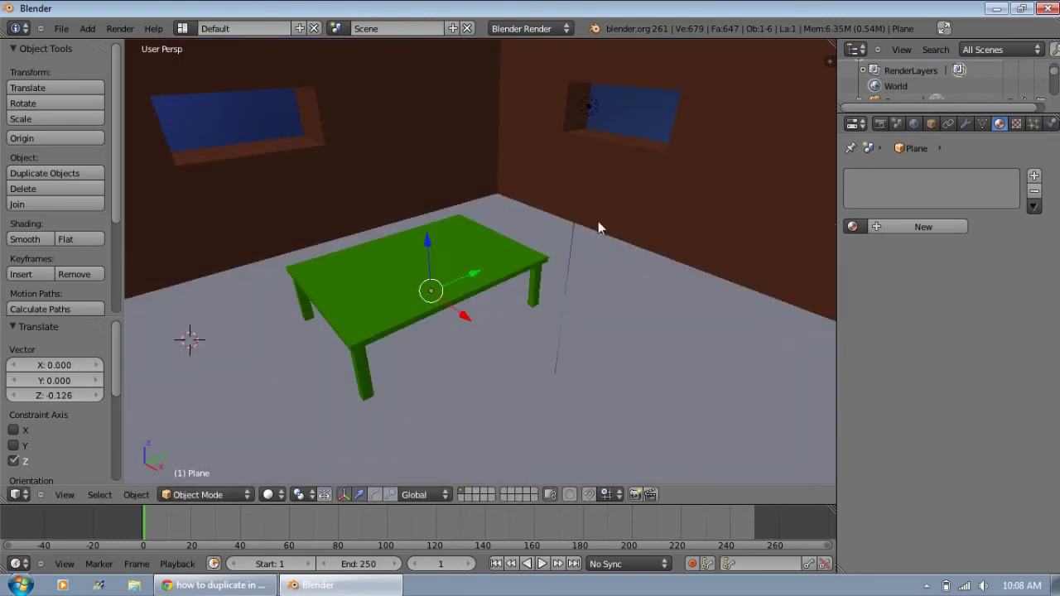
Give the floor plane a new material with a dusky pink diffuse colour of R 0.240, G 0.117, B 0.132.
left_click(955, 226)
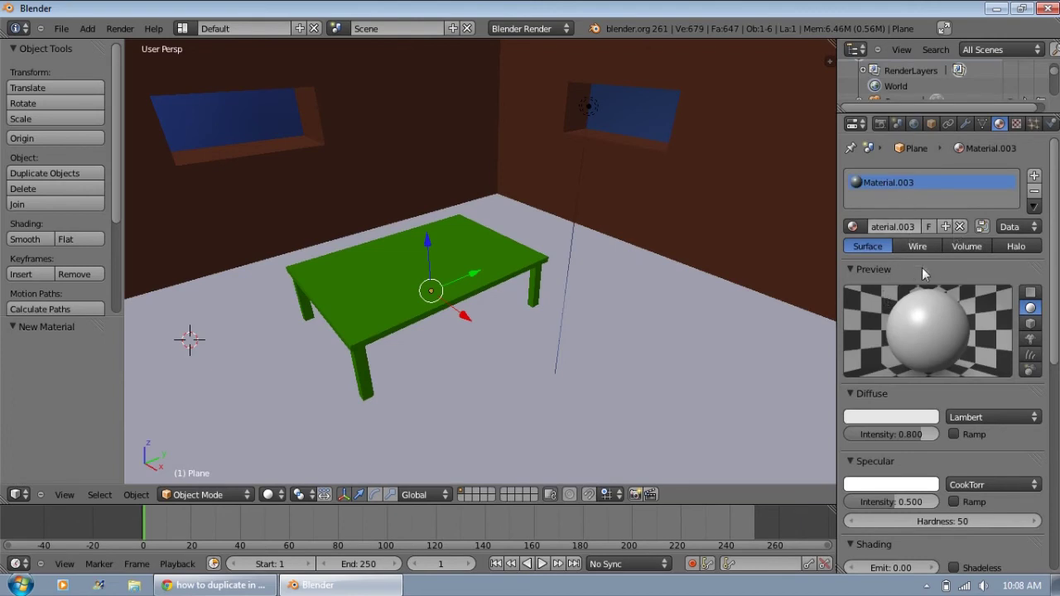
left_click(903, 417)
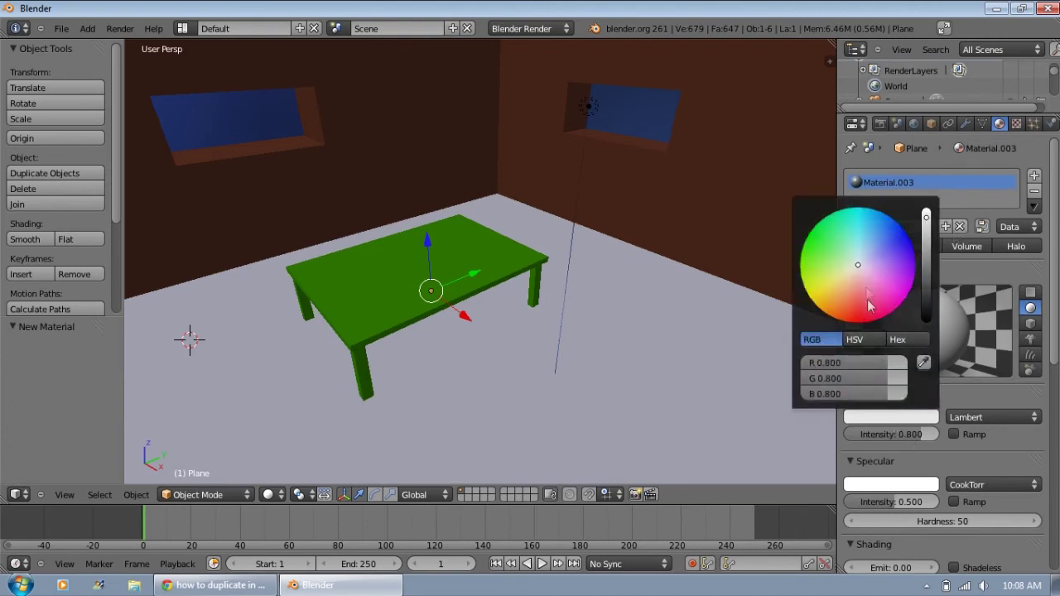
left_click_drag(927, 220, 926, 262)
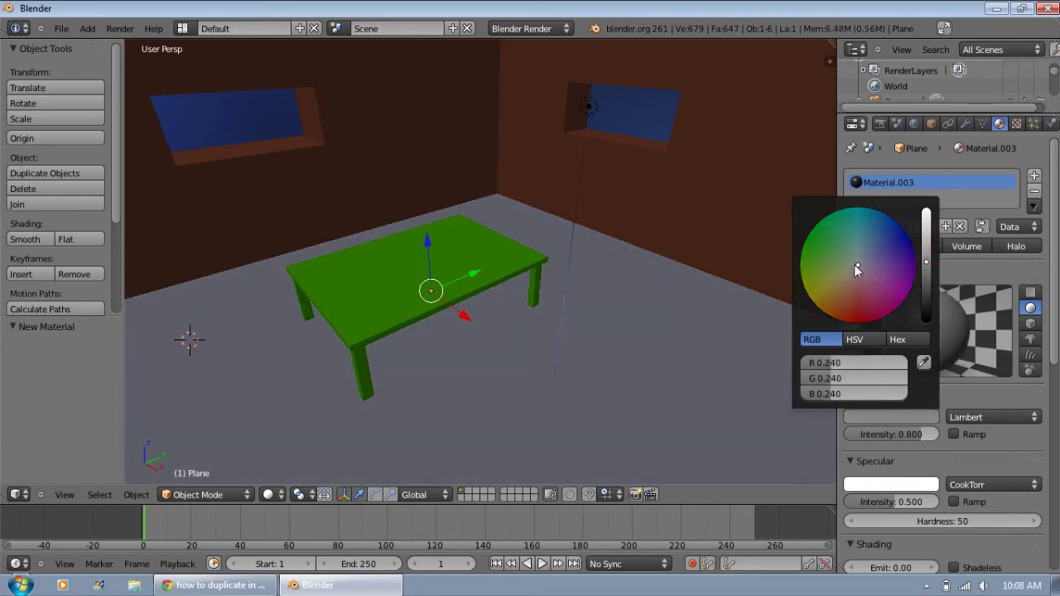
left_click_drag(858, 267, 863, 300)
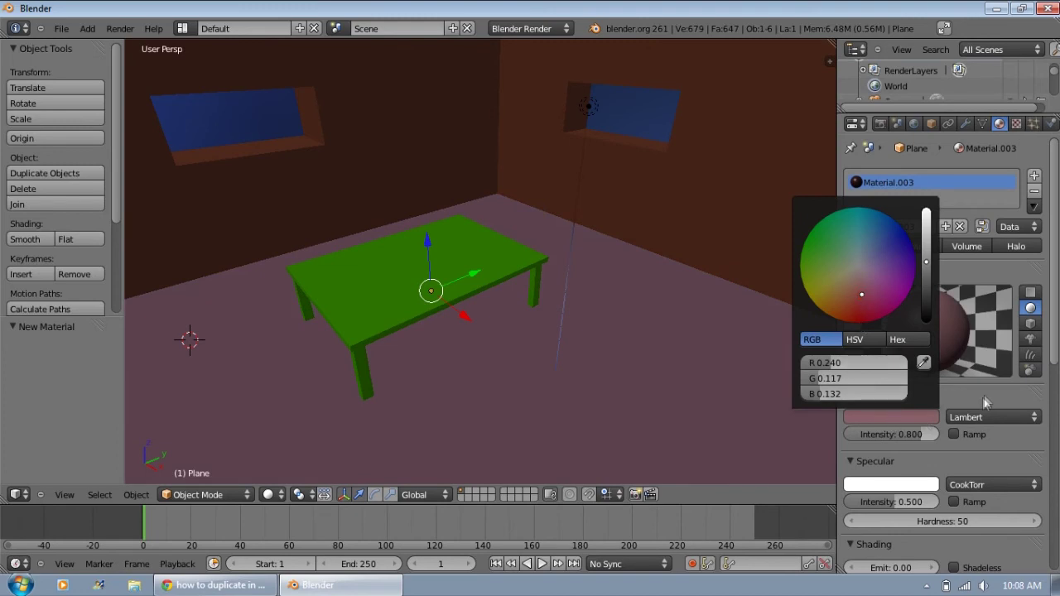
Set the floor material's diffuse intensity to 0.640 and specular intensity to 0.130, and check the room in camera view.
left_click_drag(919, 437, 903, 437)
left_click_drag(891, 497, 851, 505)
middle_click_drag(648, 432, 644, 414)
middle_click_drag(594, 356, 592, 341)
left_click(68, 501)
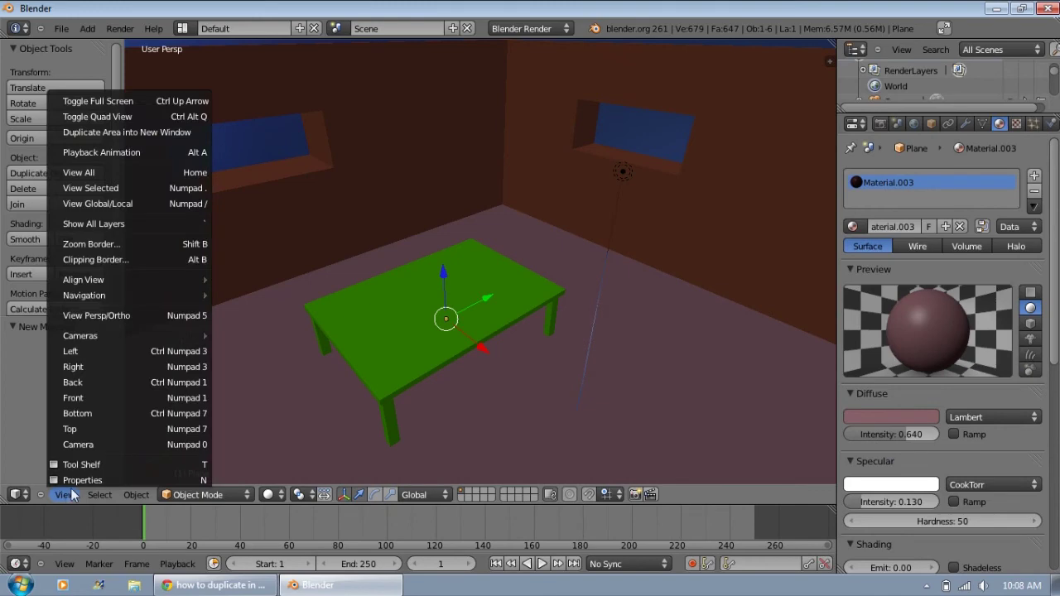
left_click(97, 447)
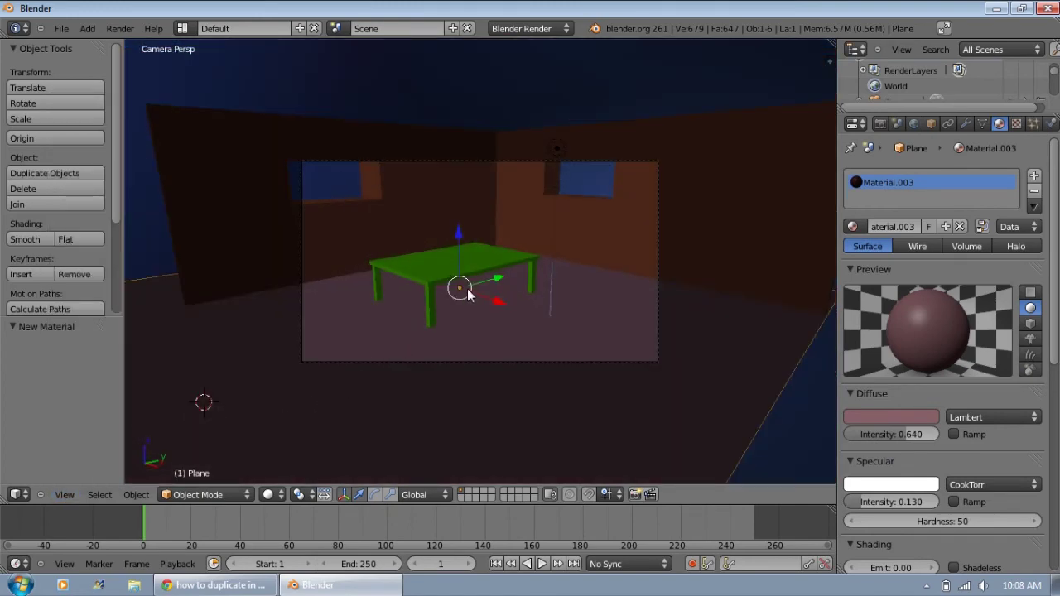
key("KP_0")
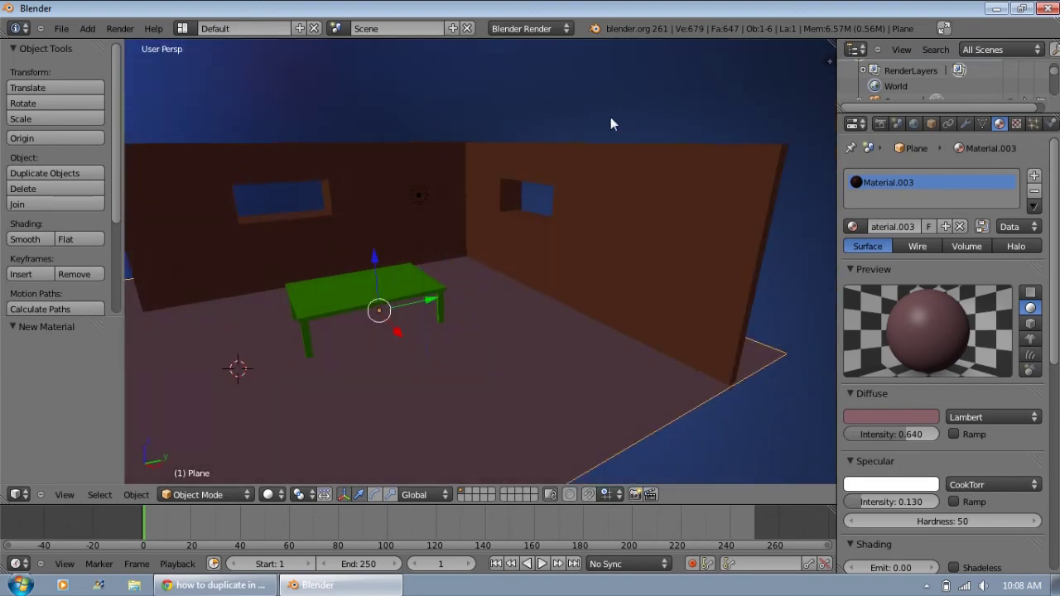
Move the lamp 10.964 units along Y and -4.276 units along X, outside the room behind the windowed wall.
right_click(431, 209)
middle_click_drag(610, 135, 286, 266)
key("g")
key("y")
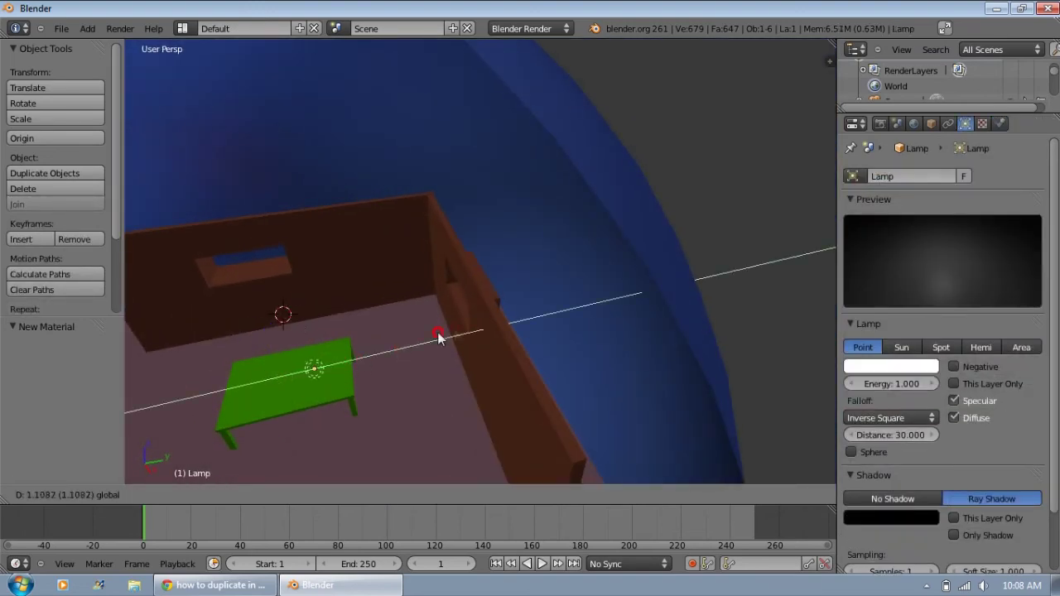
left_click(601, 295)
middle_click_drag(600, 296, 720, 327)
key("g")
key("x")
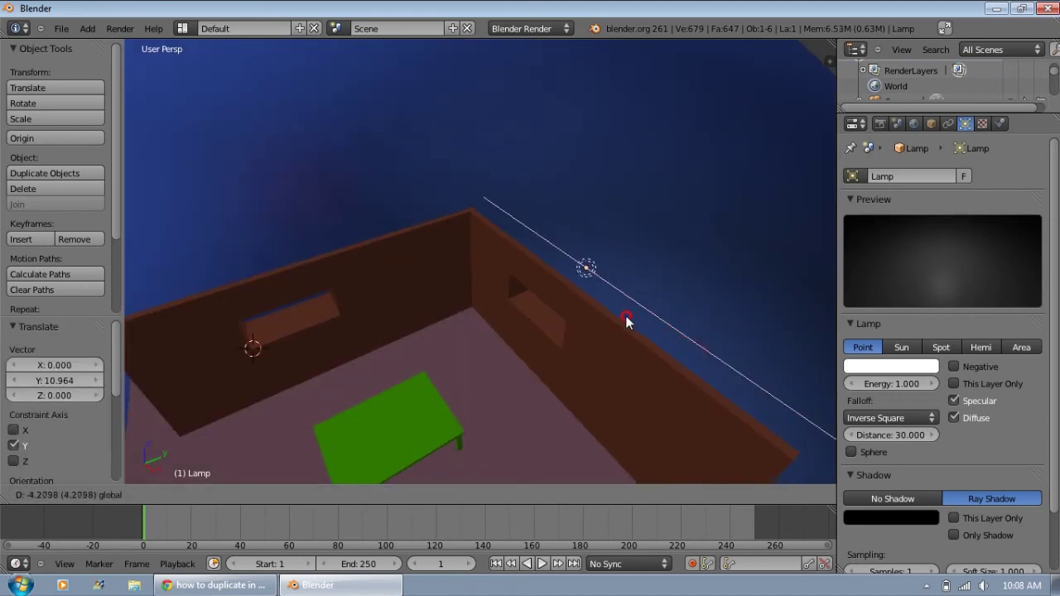
left_click(627, 320)
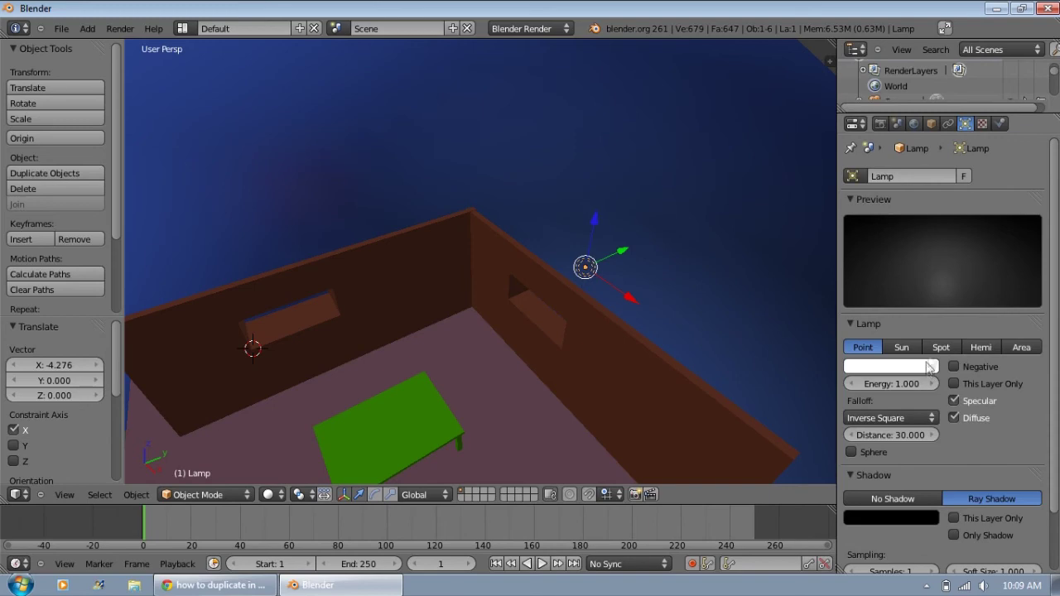
Change the lamp's type to Hemi and rotate it by 50.226° and 34.508° in two different views.
left_click(952, 348)
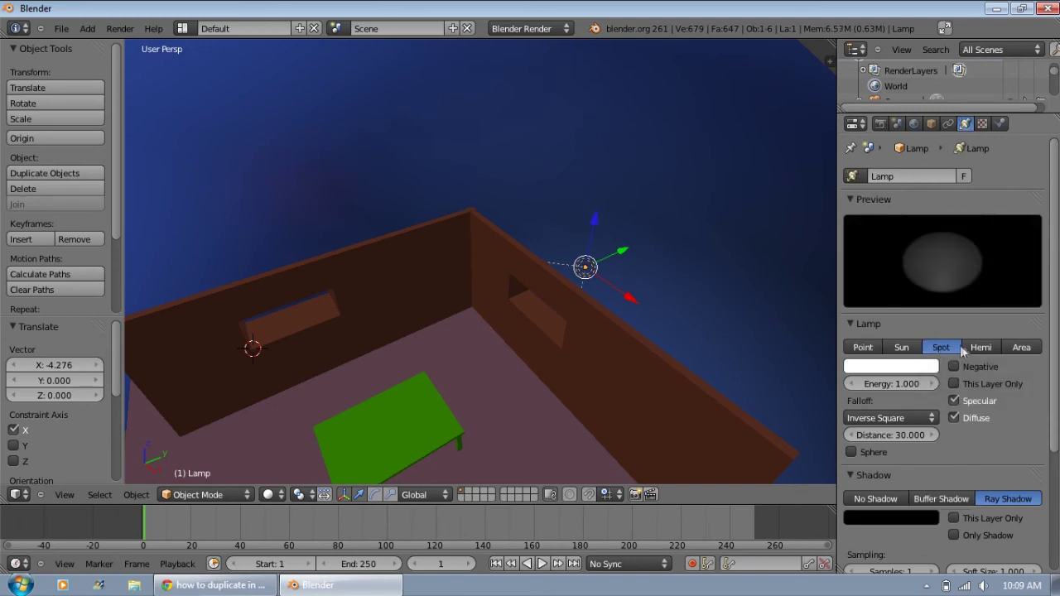
left_click(975, 348)
middle_click_drag(628, 296, 596, 276)
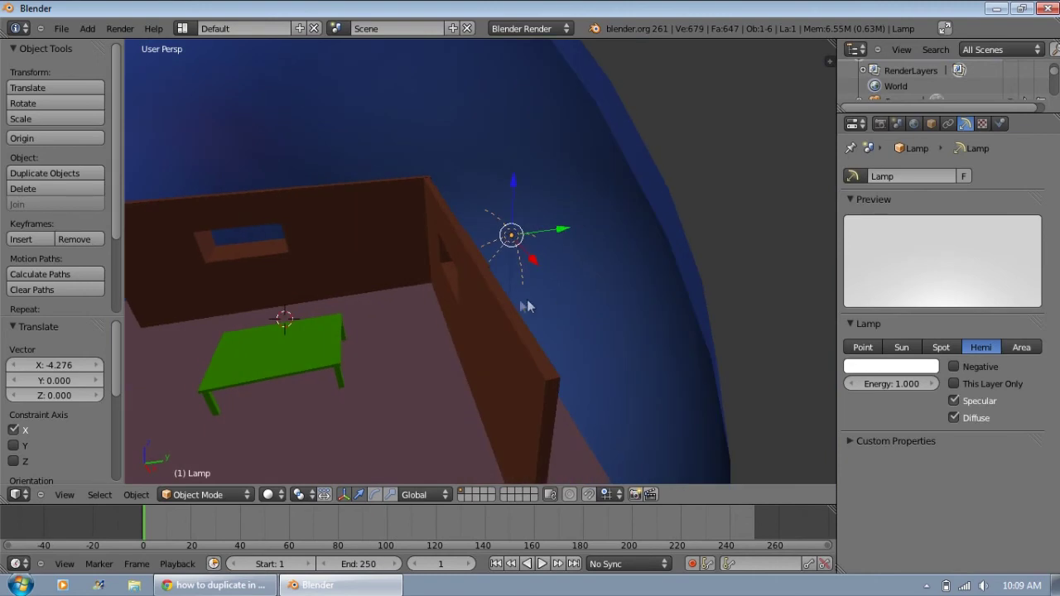
key("r")
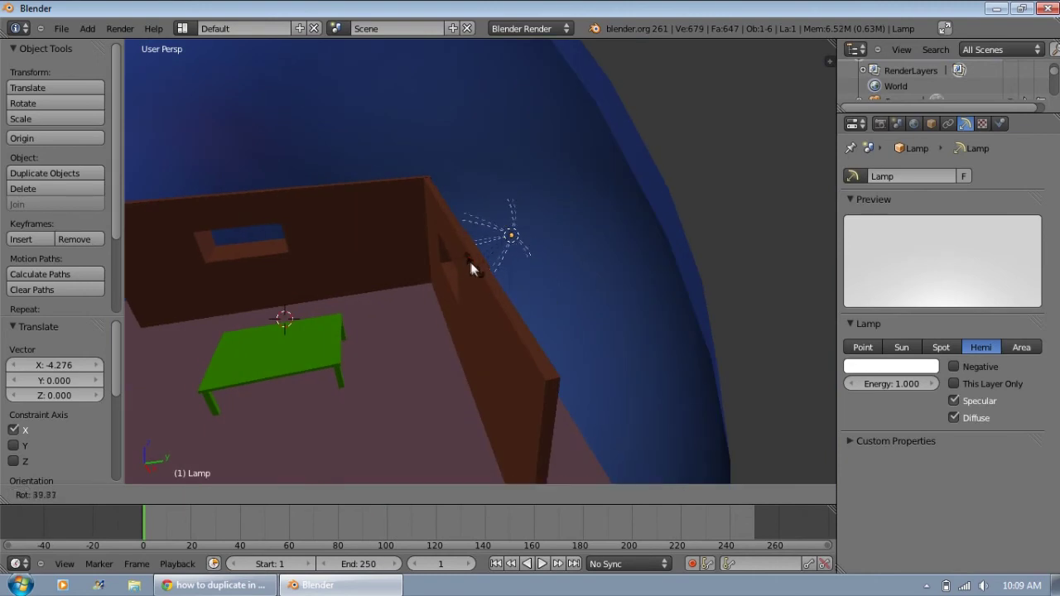
left_click(505, 282)
middle_click_drag(505, 281, 540, 313)
key("r")
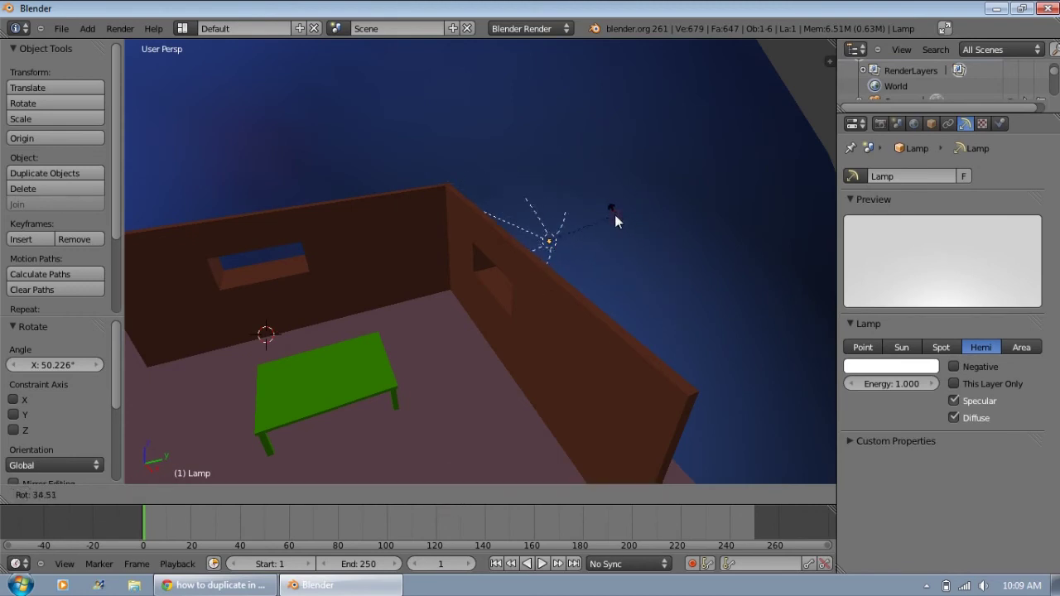
left_click(614, 215)
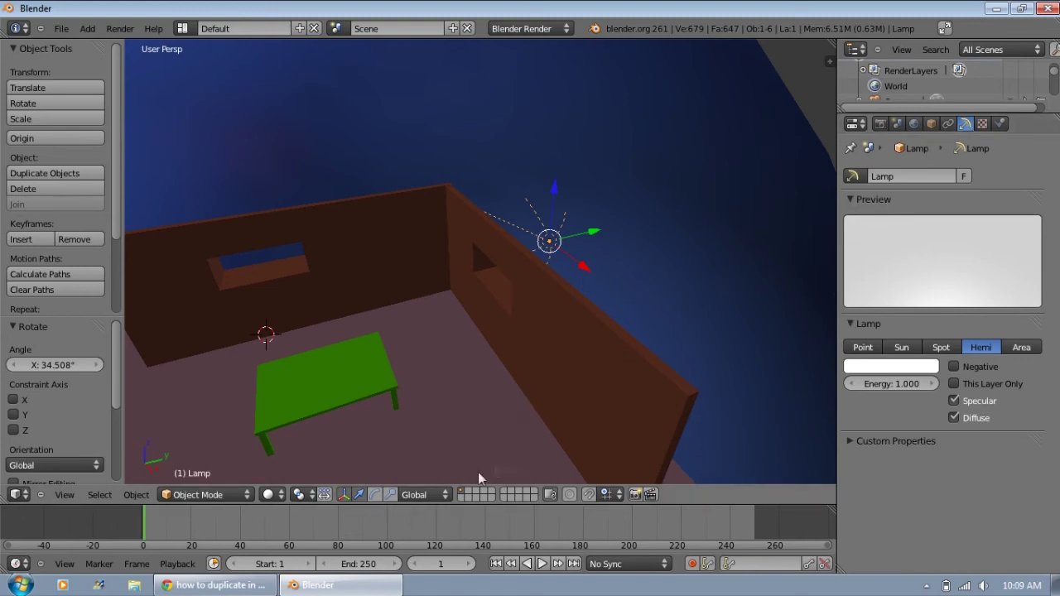
Using the rotation manipulator, turn the hemi lamp around Z and 21.041° around X to aim it at the table.
left_click(377, 494)
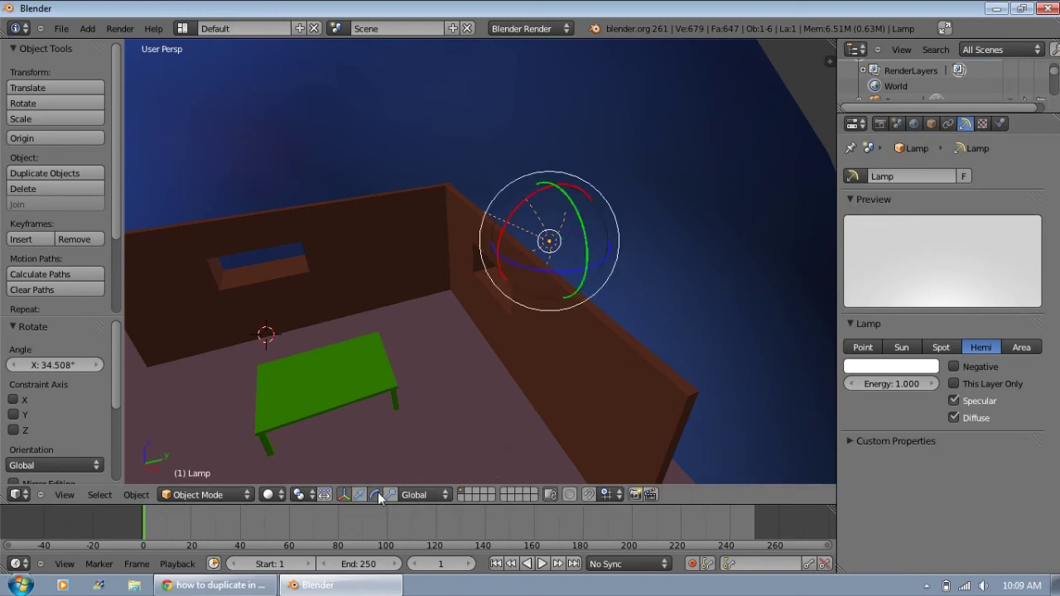
left_click_drag(553, 274, 635, 244)
left_click_drag(502, 237, 525, 265)
mouse_move(549, 284)
middle_mouse_down()
mouse_move(486, 301)
mouse_move(547, 288)
middle_mouse_up()
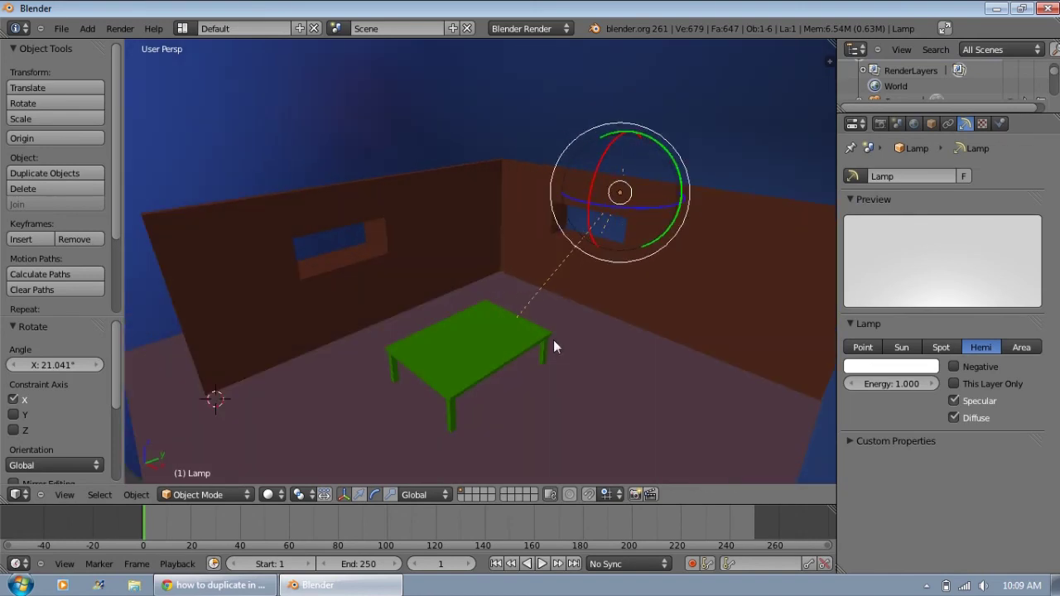
Add an Area lamp to the scene.
left_click(87, 30)
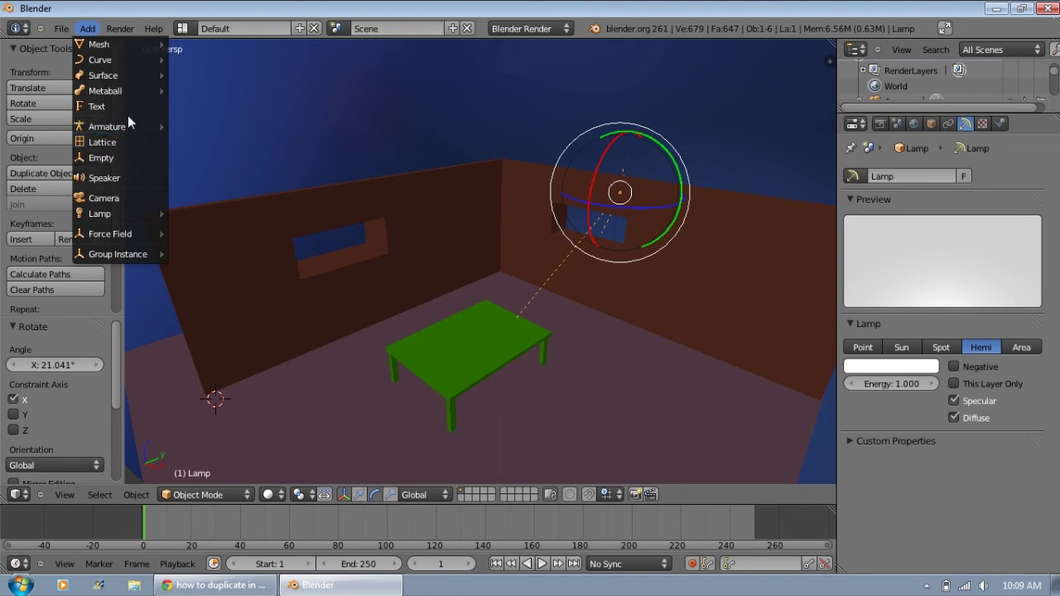
mouse_move(119, 214)
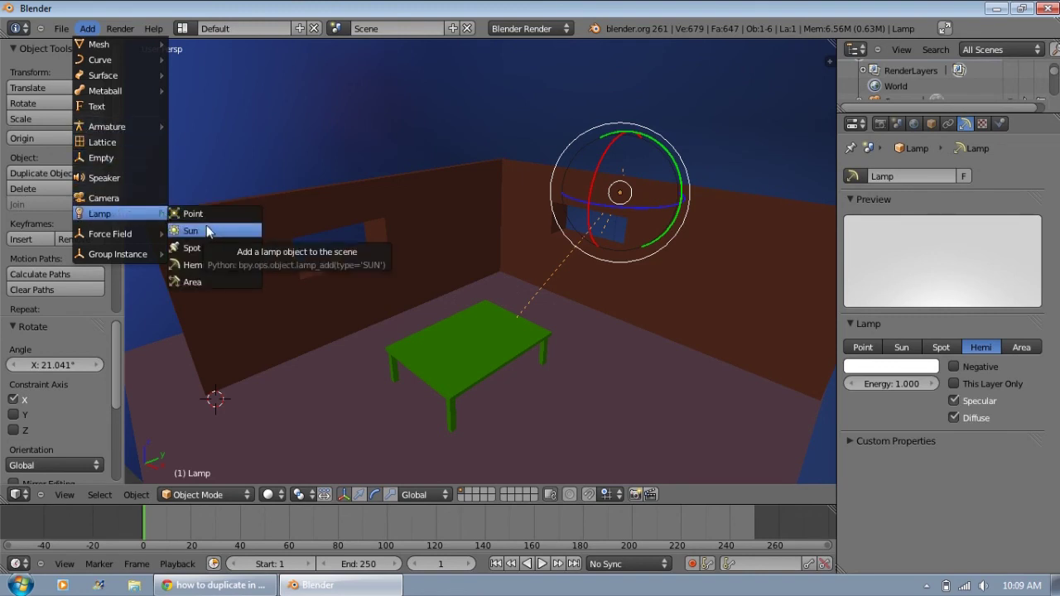
left_click(197, 281)
middle_click_drag(502, 379, 608, 411)
scroll(608, 411, "down", 4)
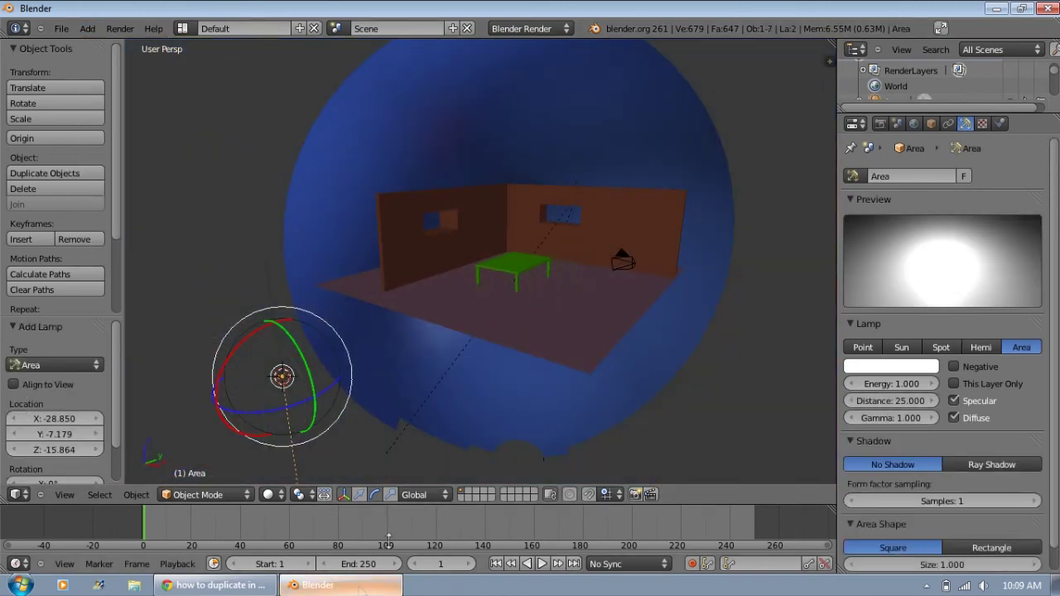
Move the area lamp with the translate manipulator to a position high above the table, finishing with -2.606 units along X.
left_click(358, 497)
left_click_drag(280, 325, 507, 235)
left_click_drag(507, 180, 485, 31)
middle_click_drag(599, 255, 478, 145)
left_click_drag(438, 125, 482, 125)
middle_click_drag(476, 272, 343, 83)
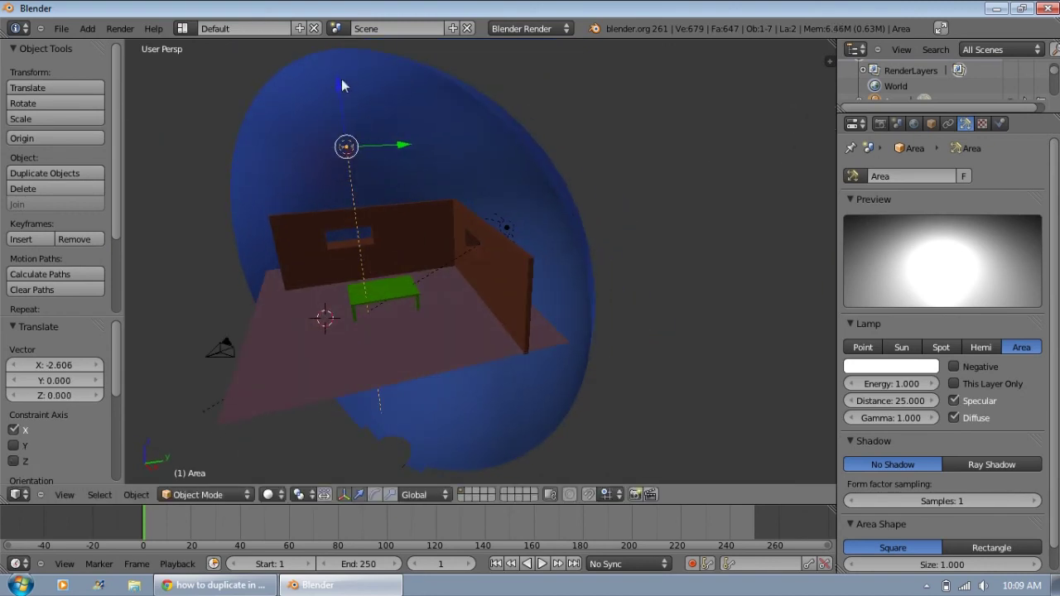
Lower the area lamp 3.255 units along Z towards the table.
key("g")
key("z")
left_click(342, 199)
middle_click_drag(310, 309, 339, 303)
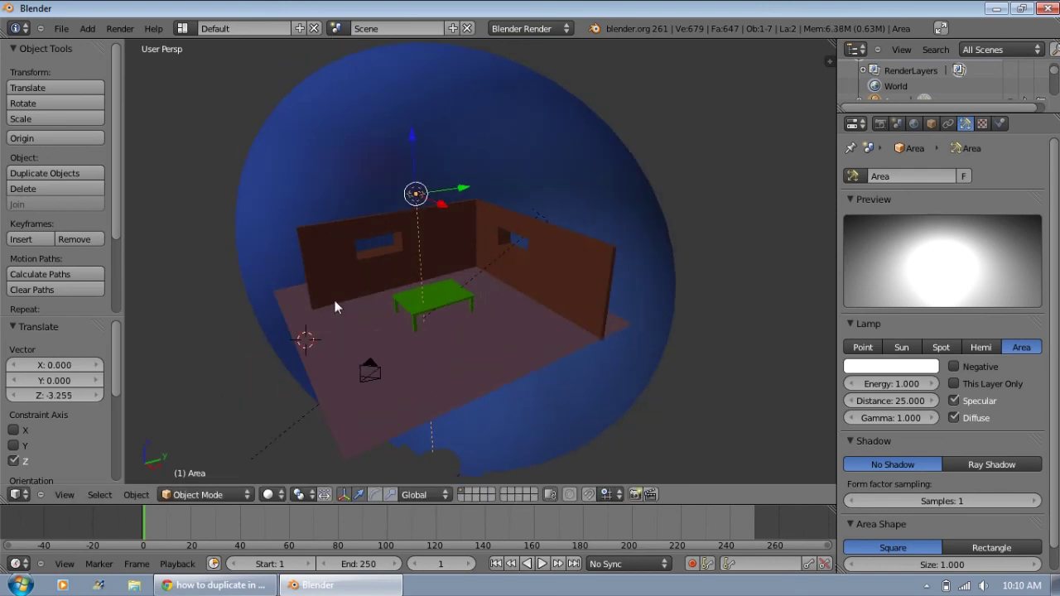
Render a still image to judge the lighting, and return to the 3D view.
left_click(879, 124)
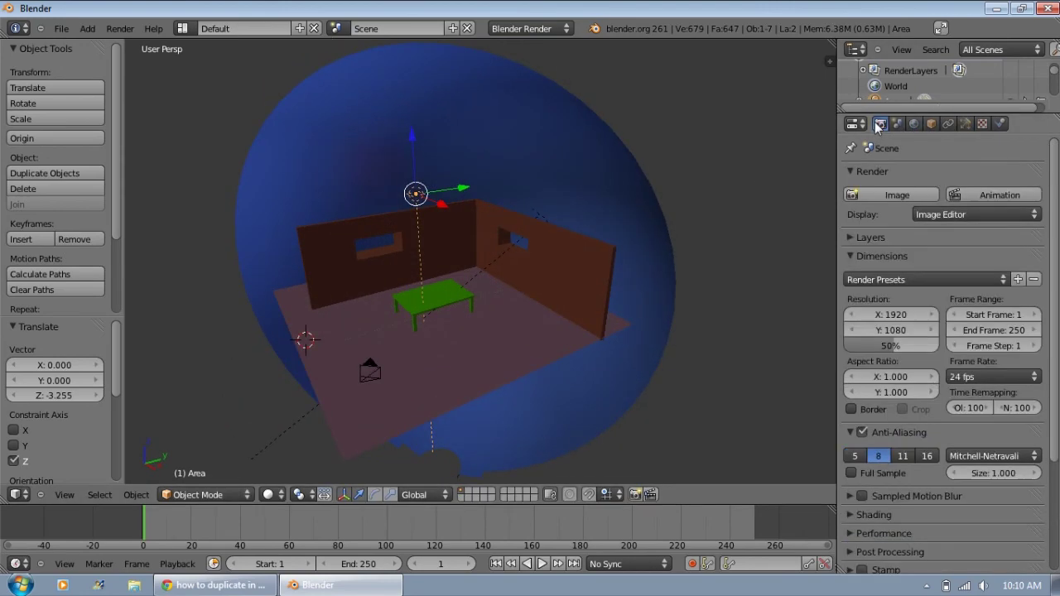
left_click(879, 198)
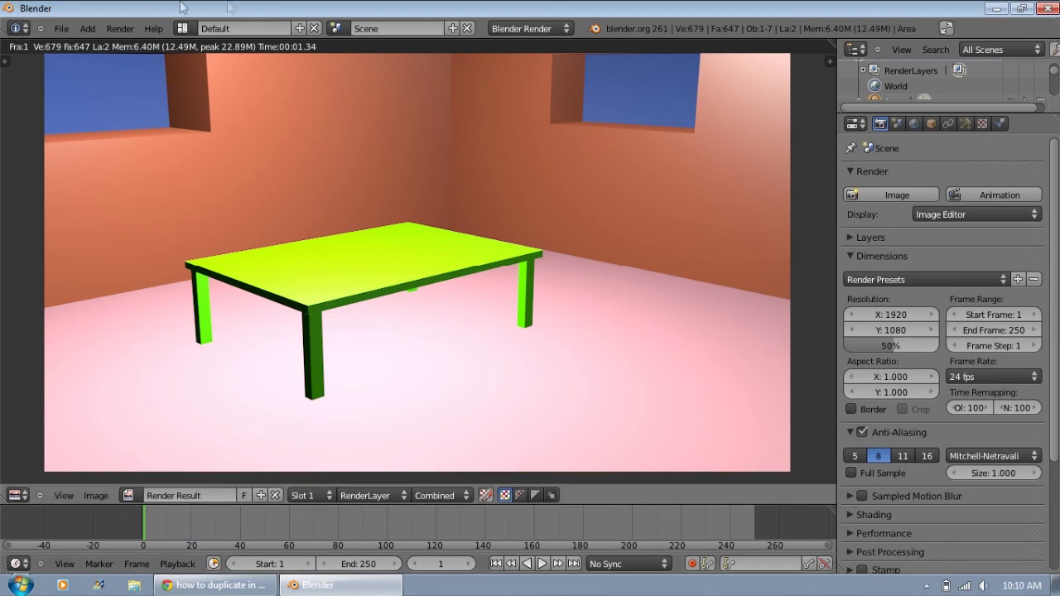
left_click(16, 495)
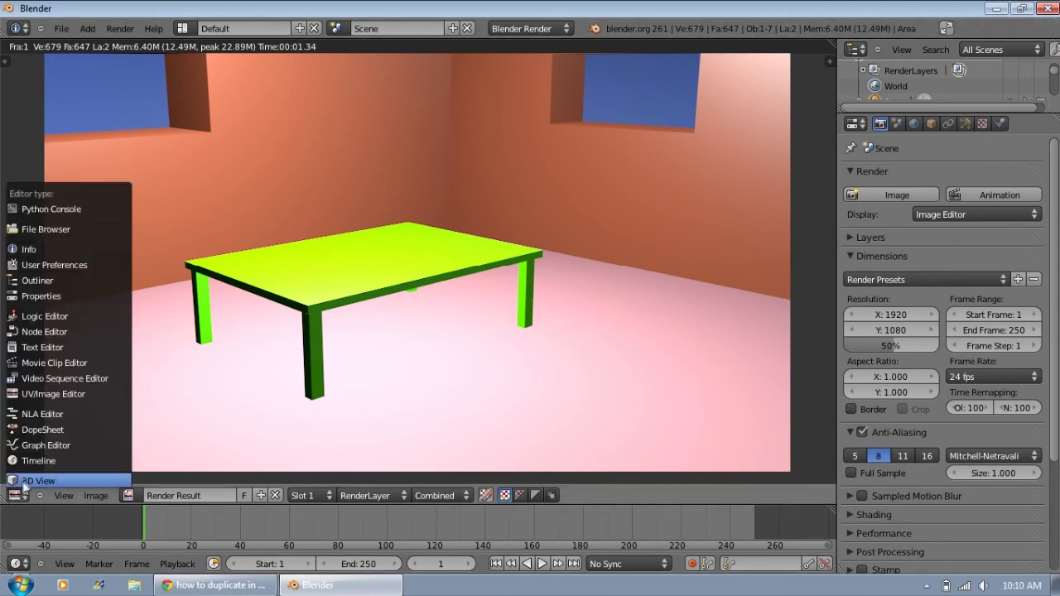
left_click(24, 480)
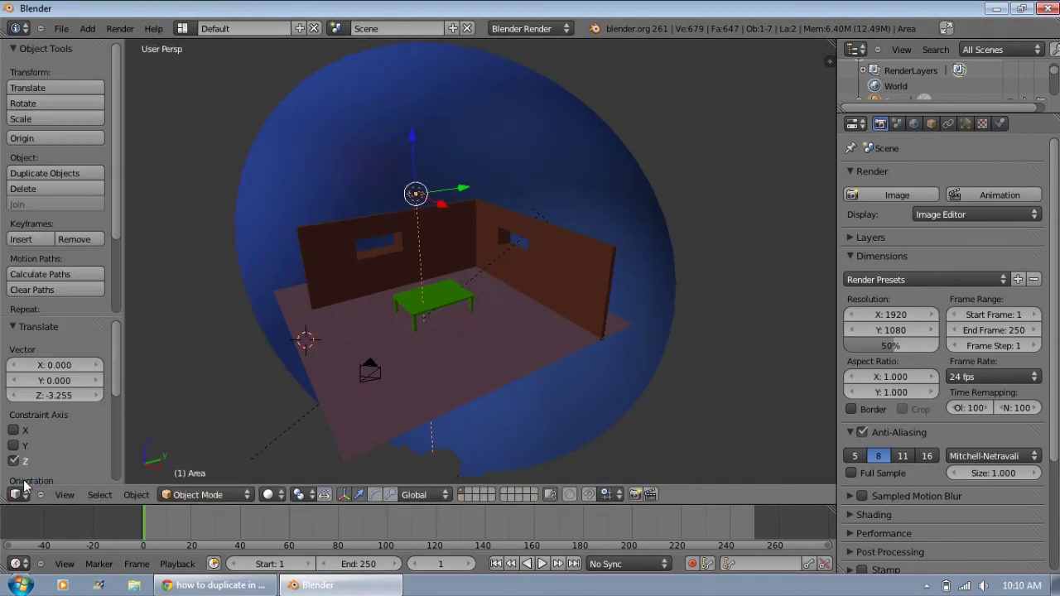
Reduce the area lamp's energy to 0.220.
left_click(966, 123)
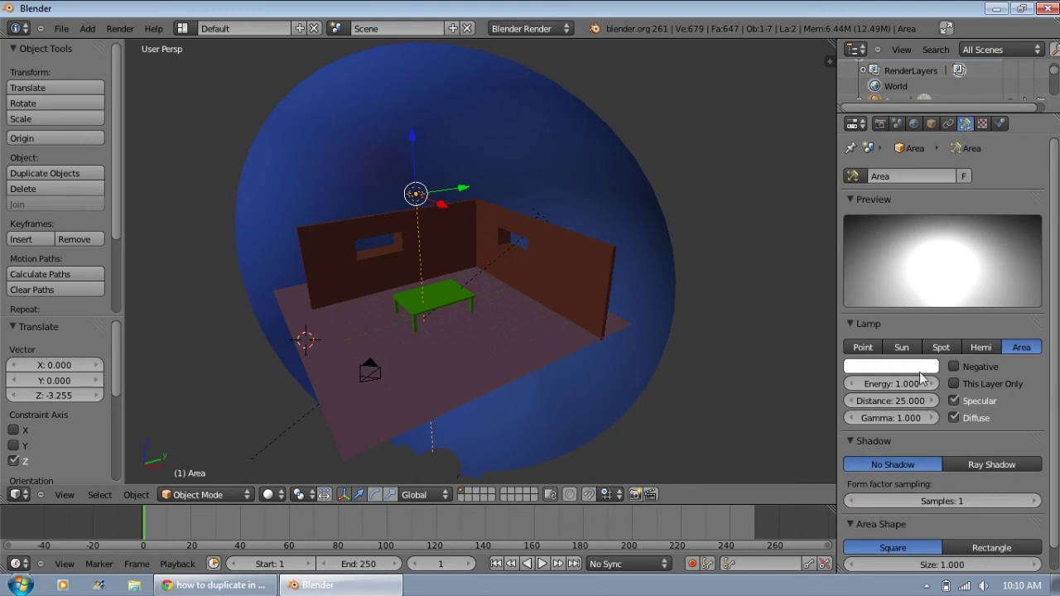
left_click_drag(917, 384, 882, 391)
middle_click_drag(573, 220, 534, 232)
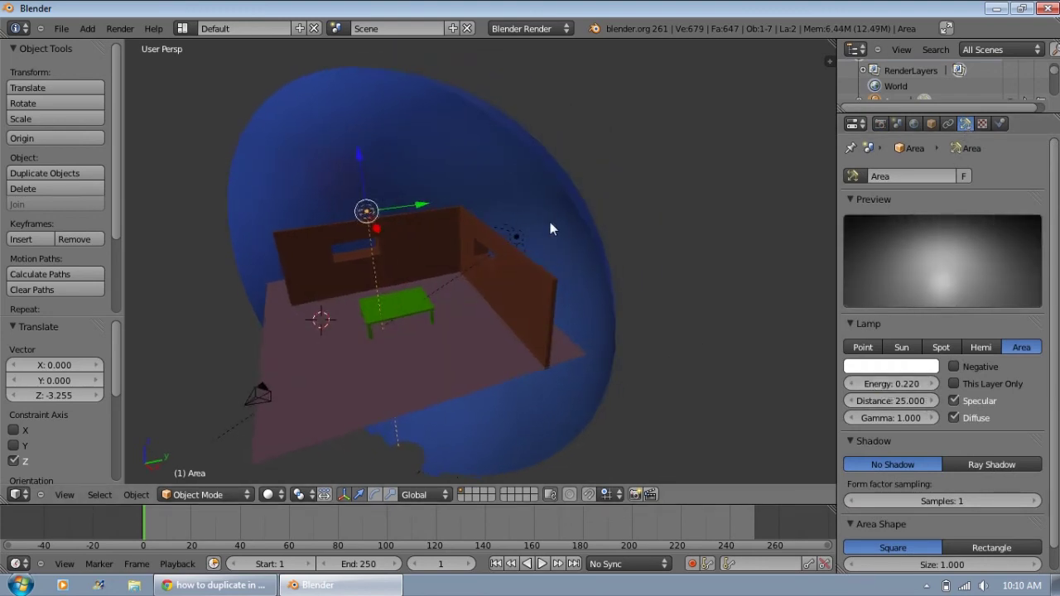
Change the hemi lamp behind the windowed wall to the Sun type with an energy of 0.840.
right_click(515, 238)
left_click(893, 366)
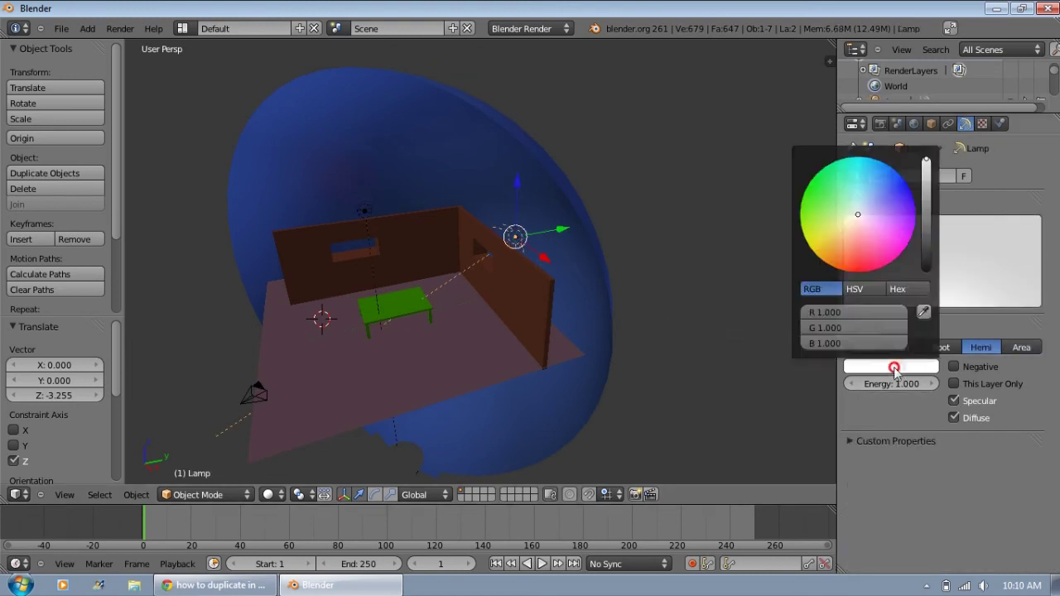
mouse_move(865, 384)
left_mouse_down()
mouse_move(834, 397)
mouse_move(861, 396)
left_mouse_up()
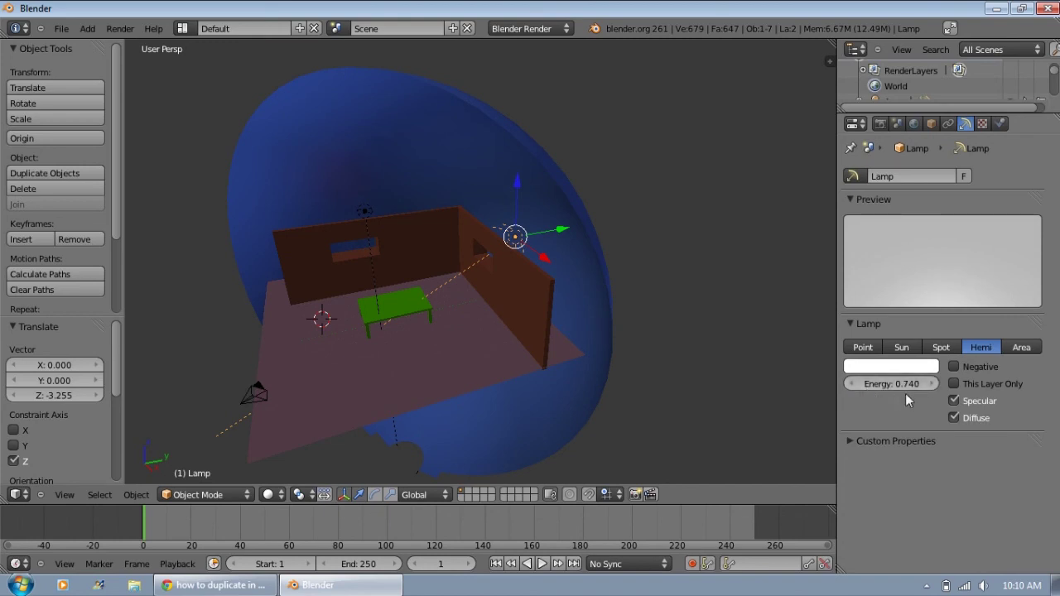
left_click(900, 348)
left_click_drag(894, 385, 898, 389)
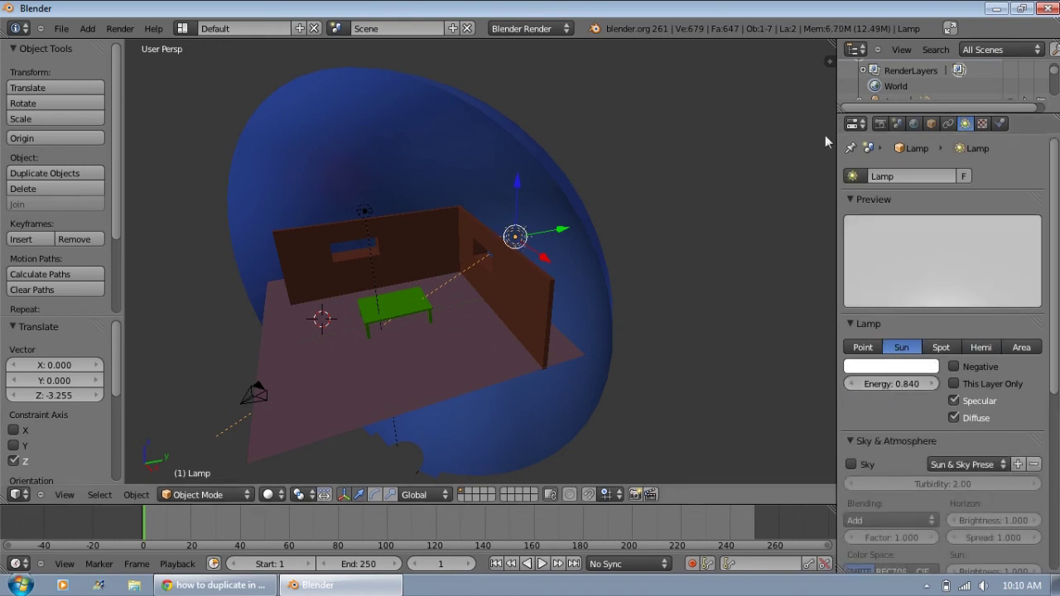
Move the sun lamp 1.407 units along Y away from the wall and render a still image.
middle_click_drag(622, 235, 580, 243)
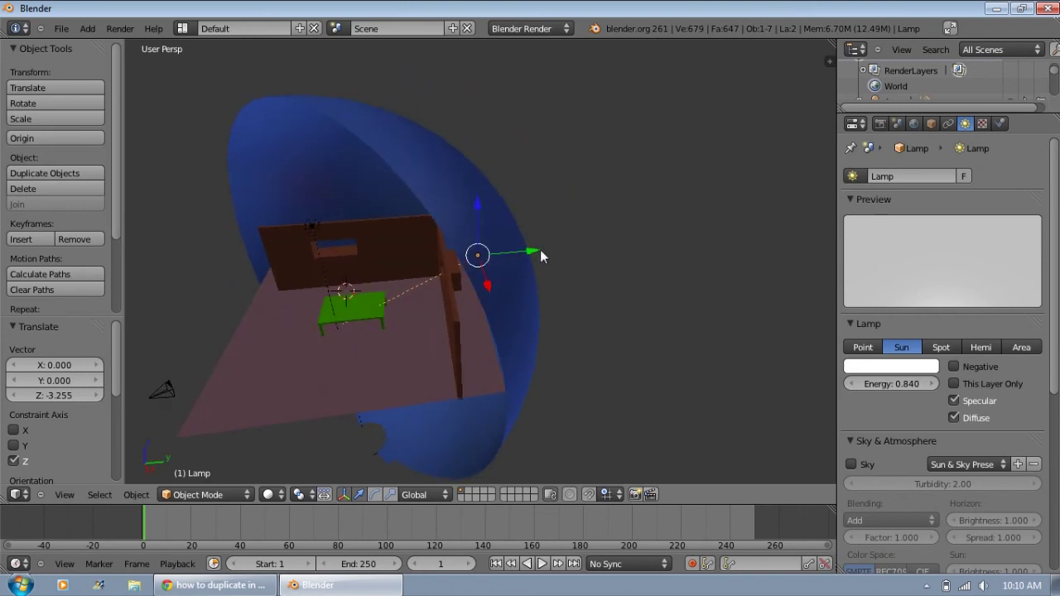
key("g")
key("y")
left_click(551, 255)
middle_click_drag(463, 274, 439, 332)
left_click(879, 125)
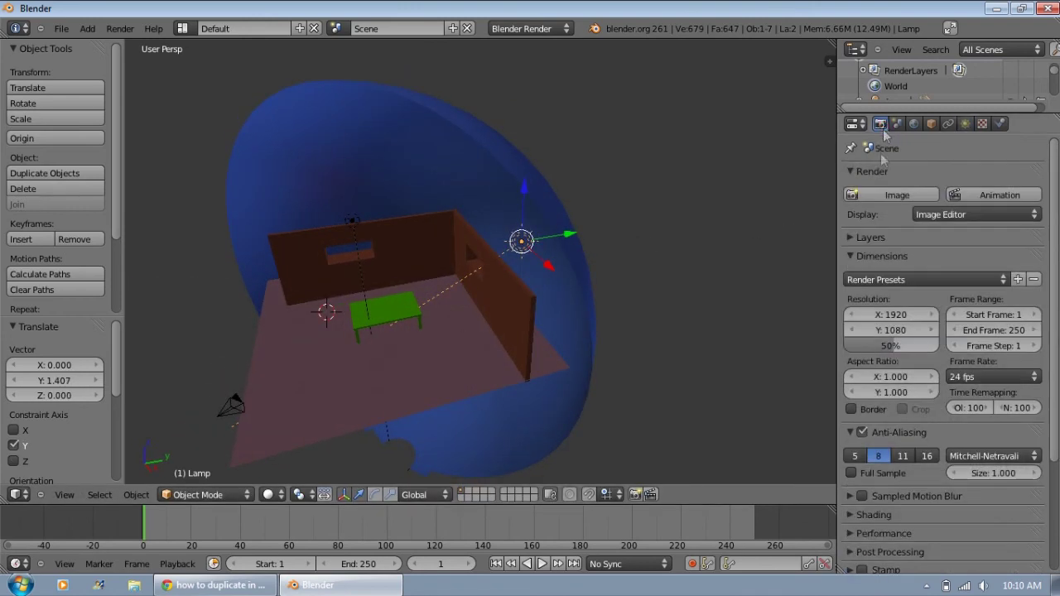
left_click(876, 195)
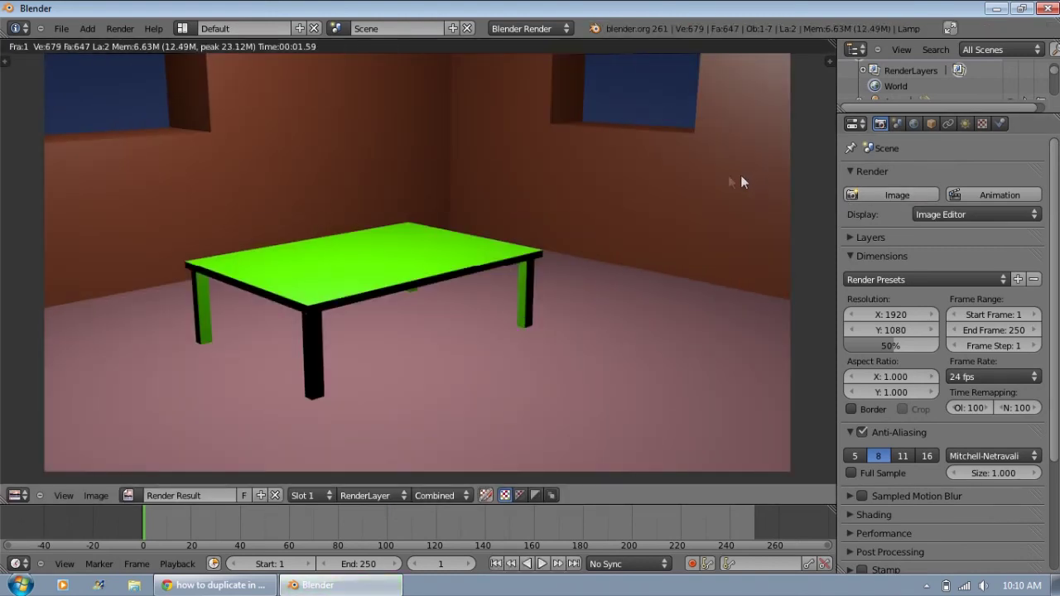